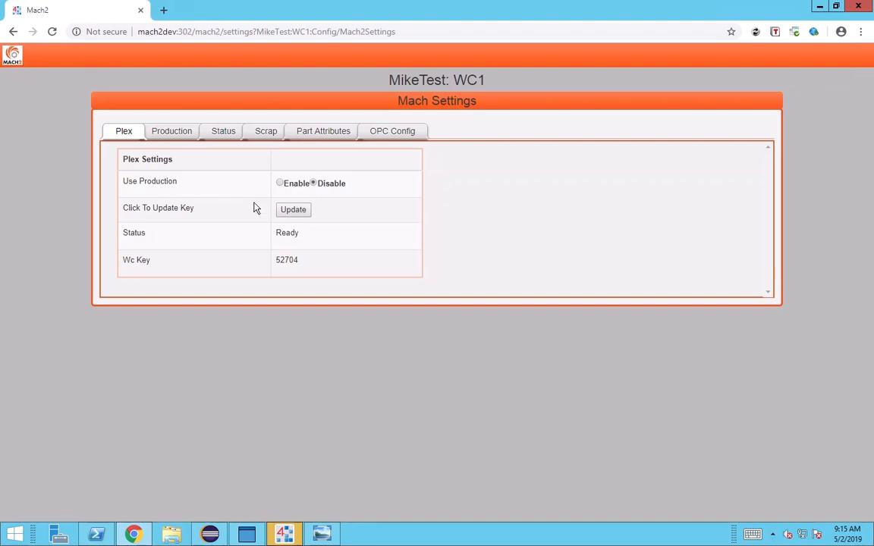
# Step: Switch to Vykon WorkPlace and open the idleTimeout folder from the WC1 Logic wire sheet
pyautogui.click(286, 536)
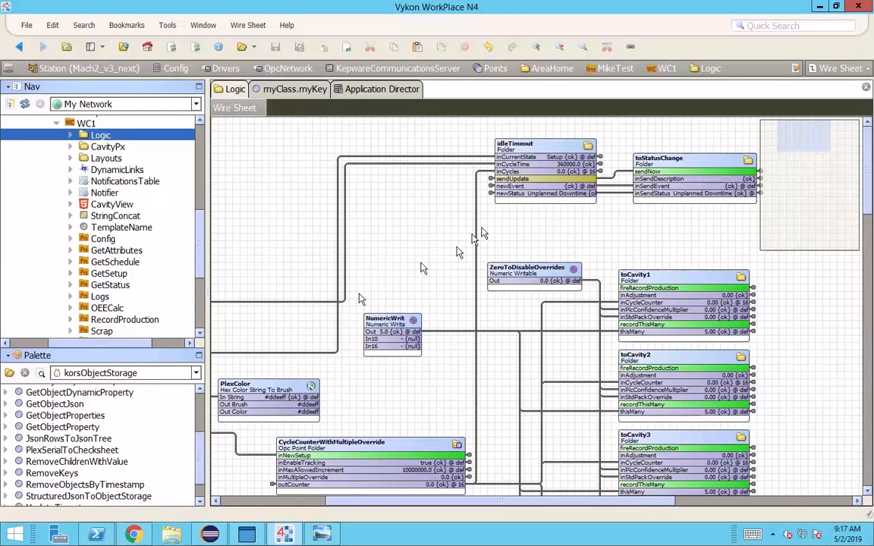
pyautogui.click(492, 185)
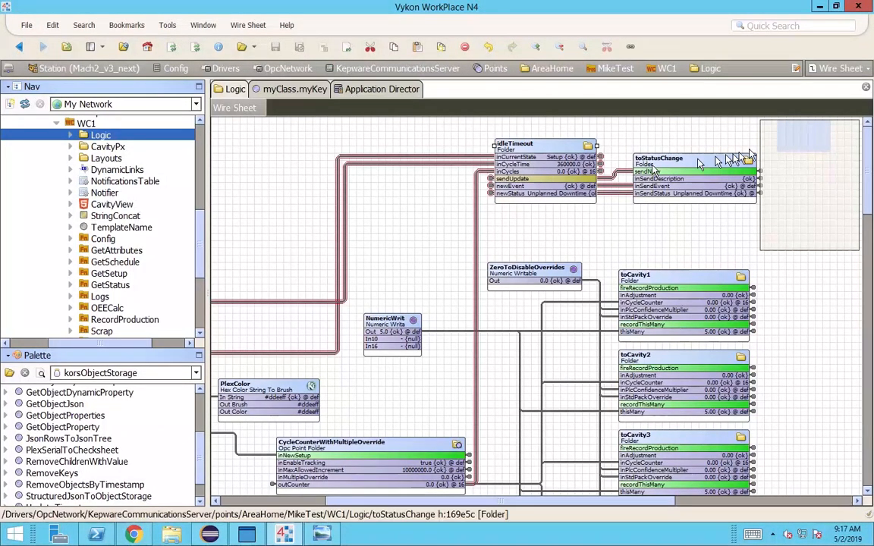
pyautogui.moveTo(817, 144)
pyautogui.mouseDown()
pyautogui.moveTo(801, 141)
pyautogui.moveTo(813, 143)
pyautogui.mouseUp()
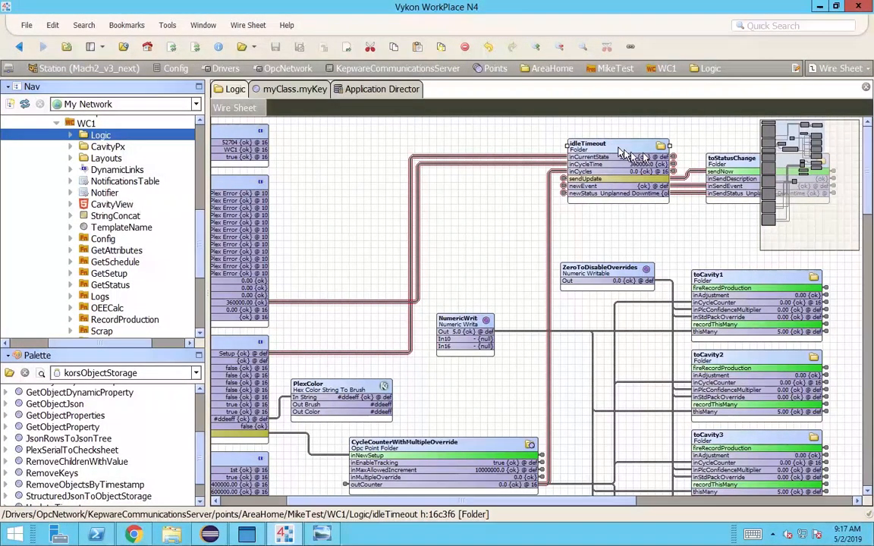
pyautogui.click(664, 127)
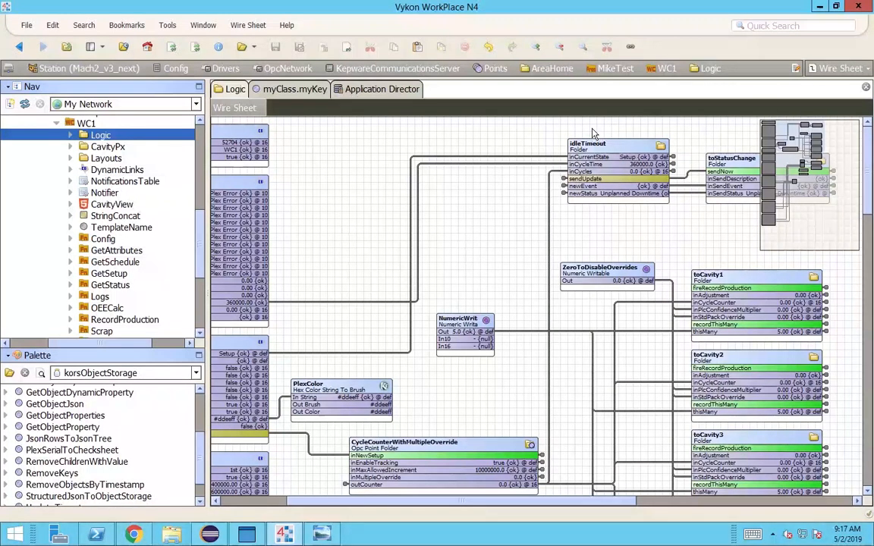
pyautogui.click(600, 156)
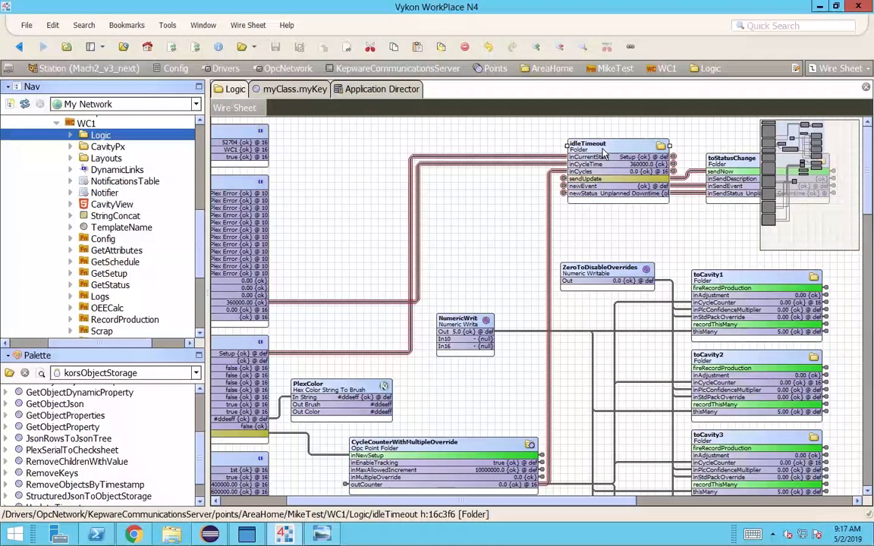
pyautogui.doubleClick(605, 154)
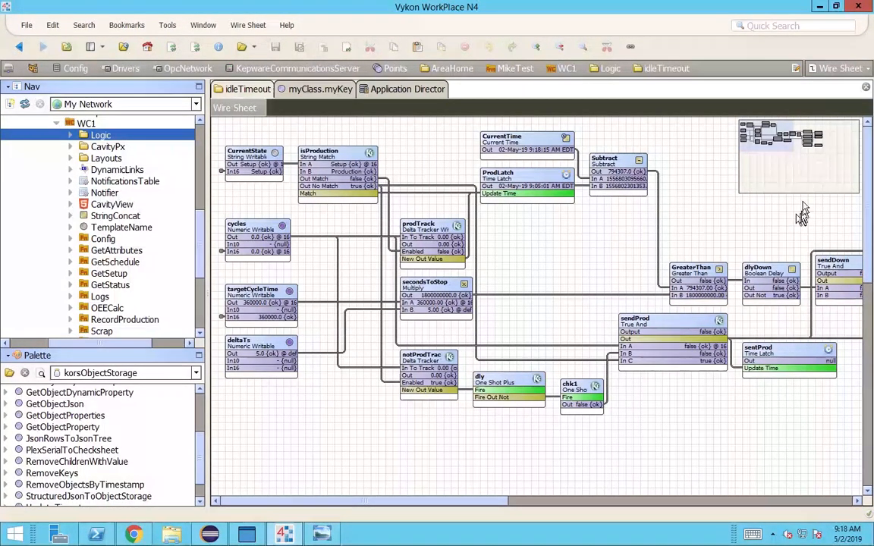
# Step: Examine the idleTimeout logic from the deltaTs input through to the setProdReason, setProduction, setDown and setDownReason blocks
pyautogui.moveTo(782, 143)
pyautogui.mouseDown()
pyautogui.moveTo(791, 144)
pyautogui.moveTo(784, 144)
pyautogui.mouseUp()
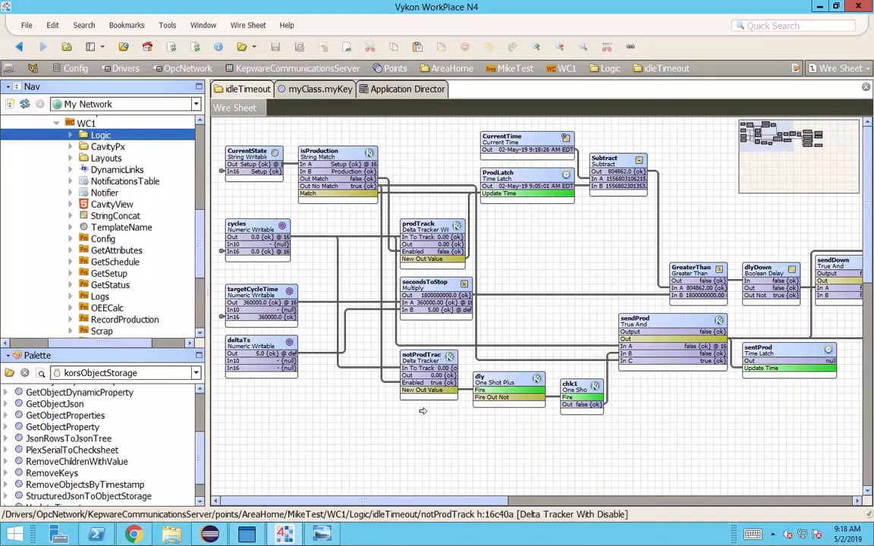
pyautogui.click(280, 361)
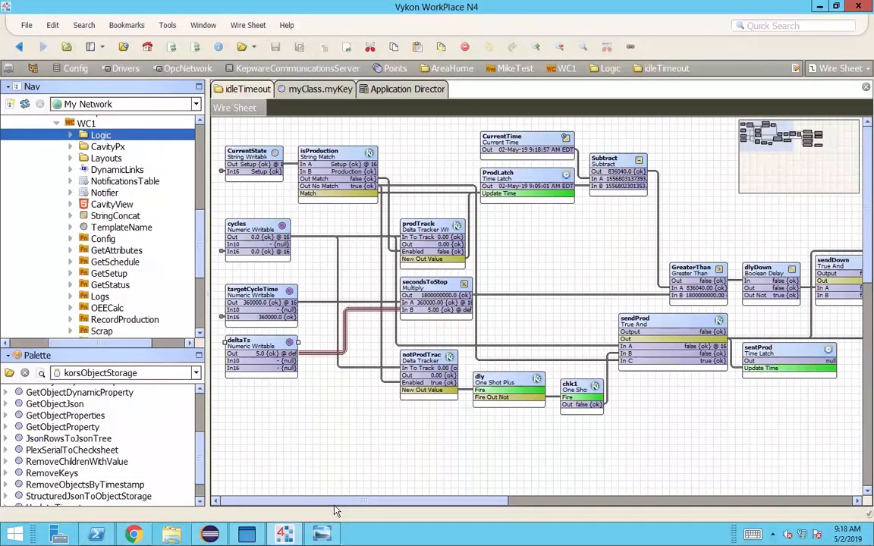
pyautogui.moveTo(337, 501); pyautogui.dragTo(511, 486)
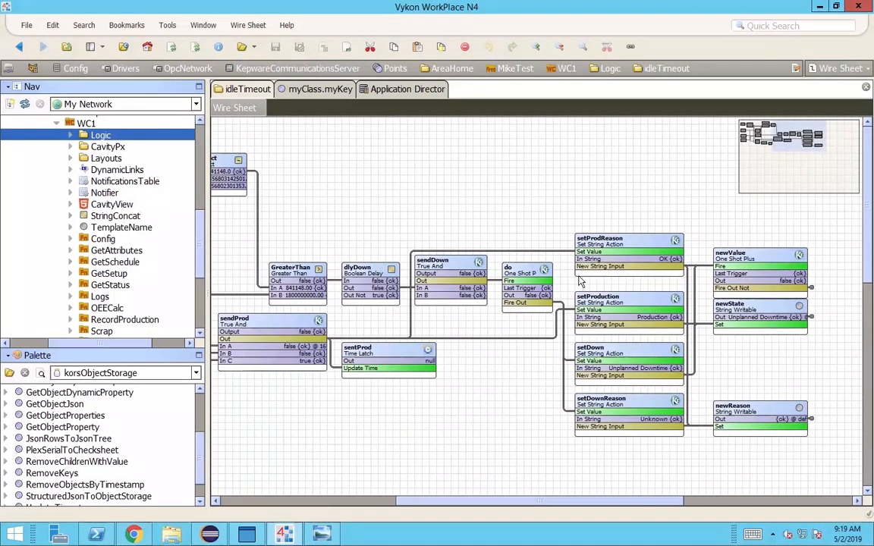
pyautogui.moveTo(506, 186); pyautogui.dragTo(711, 474)
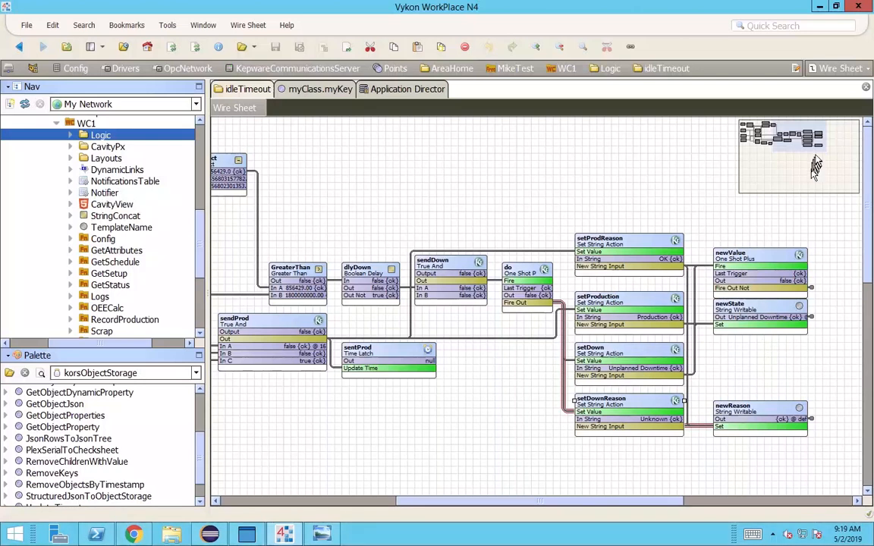
pyautogui.moveTo(810, 152); pyautogui.dragTo(754, 143)
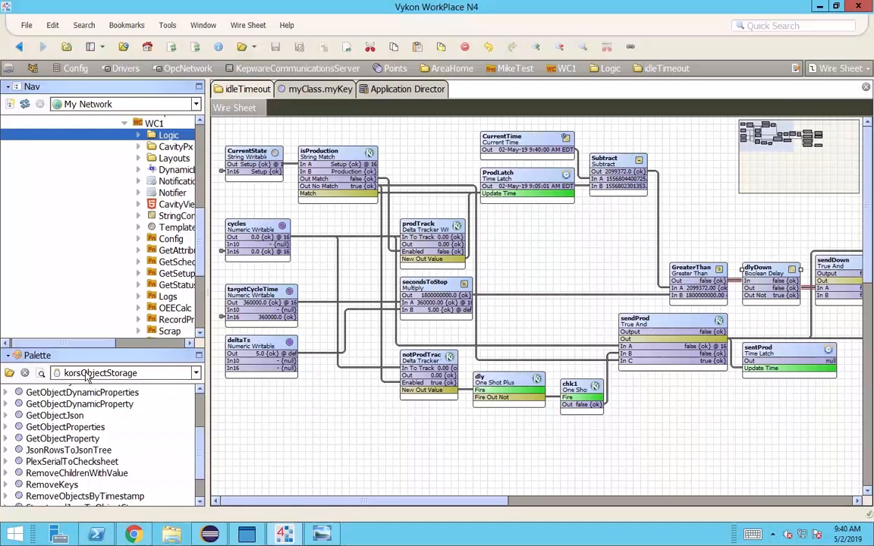
# Step: Load the korsSettings component palette in place of korsObjectStorage
pyautogui.click(10, 375)
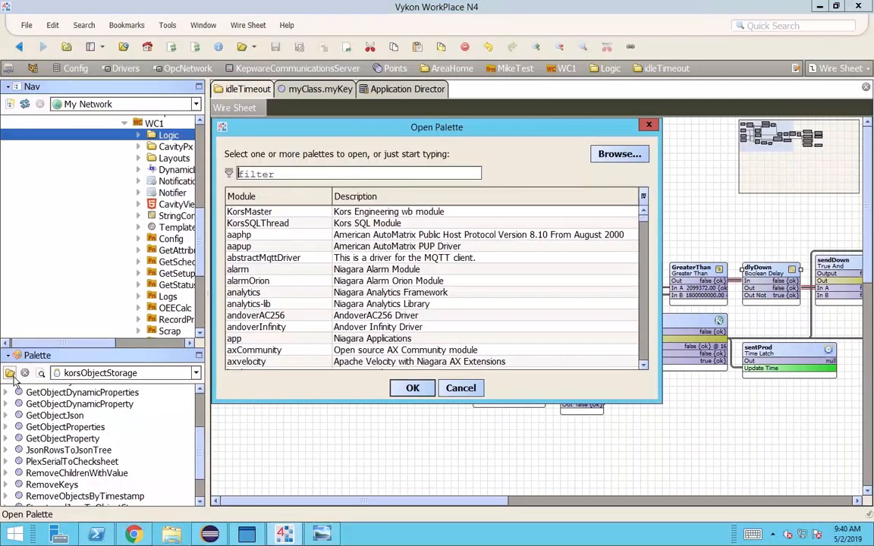
pyautogui.write('korss')
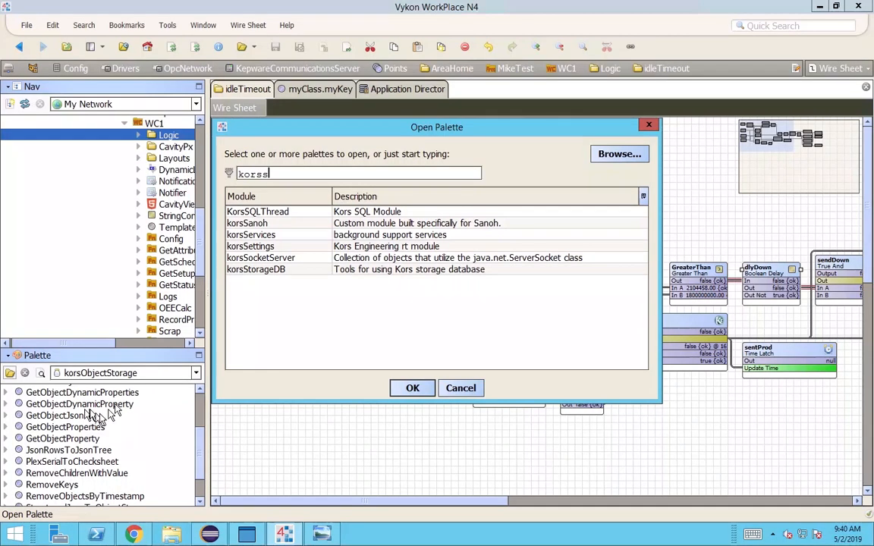
pyautogui.doubleClick(254, 246)
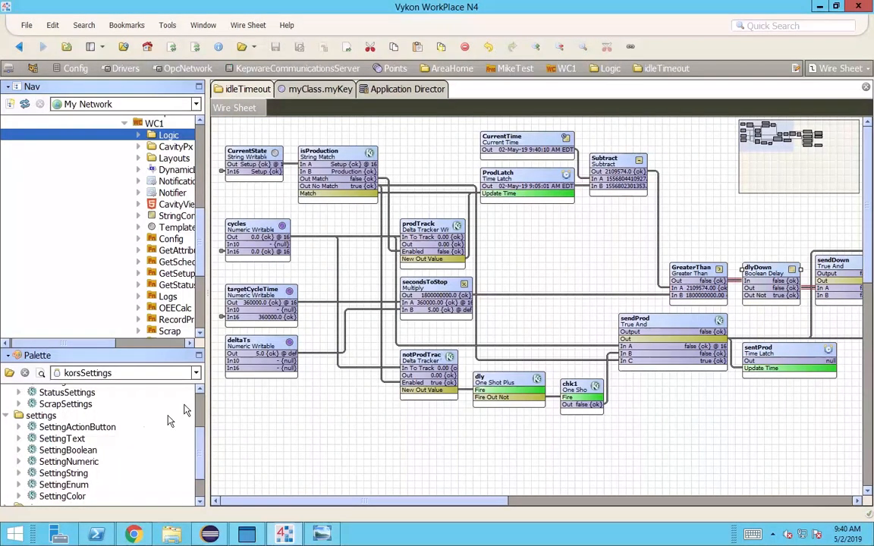
pyautogui.scroll(3, 199, 409)
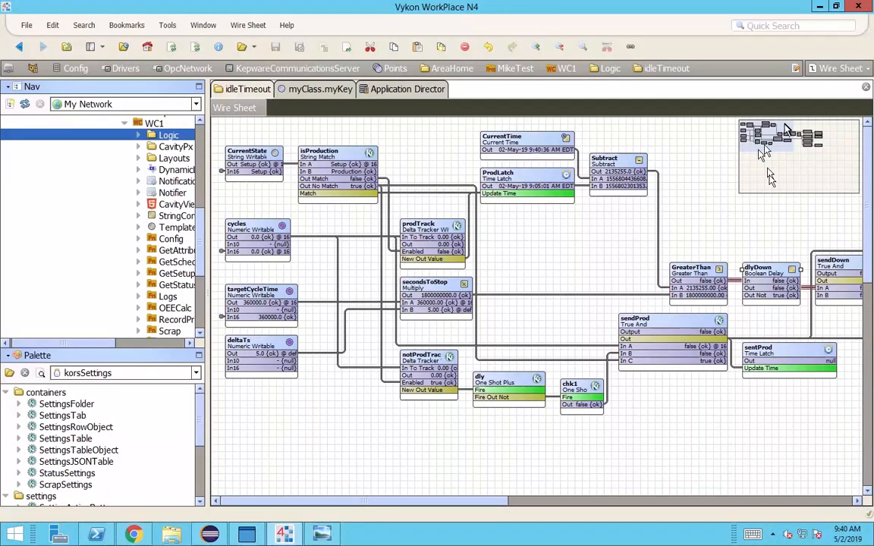
# Step: Add a SettingsFolder from the palette's containers below deltaTs on the idleTimeout wire sheet, naming it IdleTimeoutSettings
pyautogui.click(76, 405)
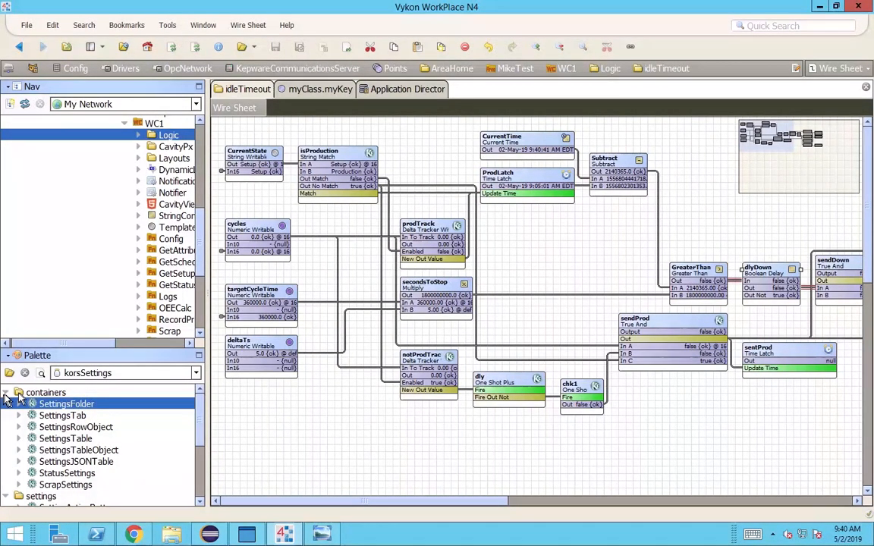
pyautogui.click(7, 393)
pyautogui.click(8, 404)
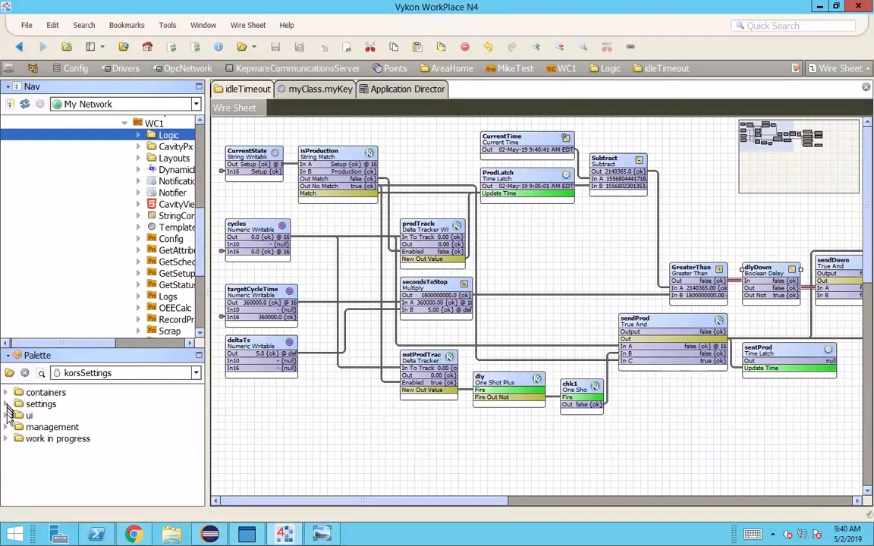
pyautogui.click(8, 393)
pyautogui.click(73, 405)
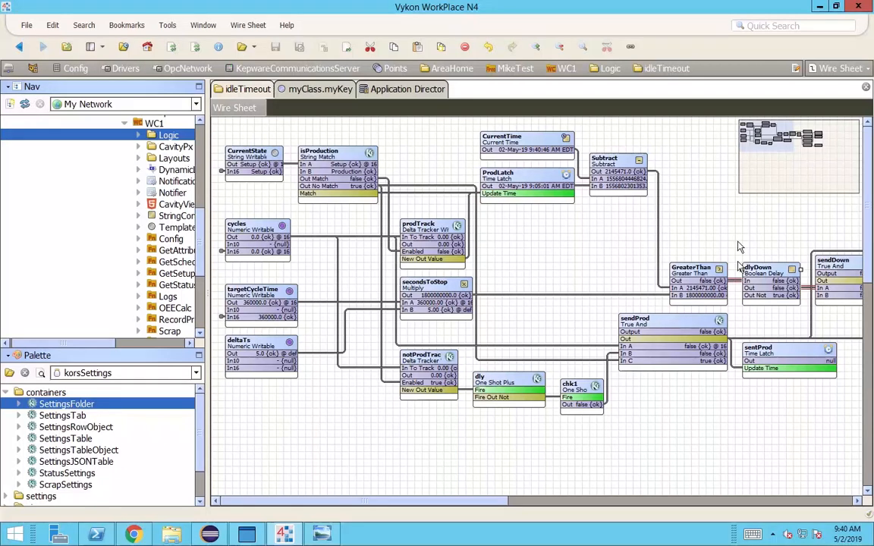
pyautogui.moveTo(66, 404); pyautogui.dragTo(244, 420)
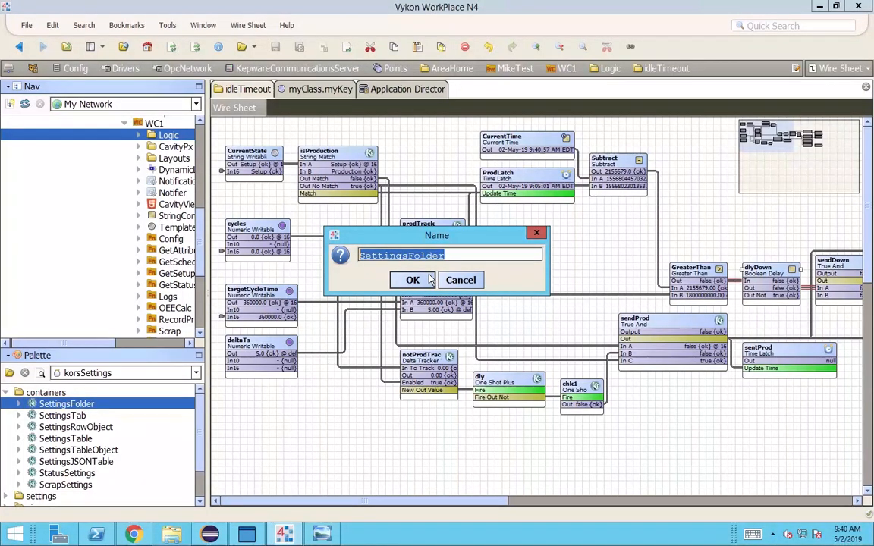
pyautogui.write('IdleTimeoutSetting')
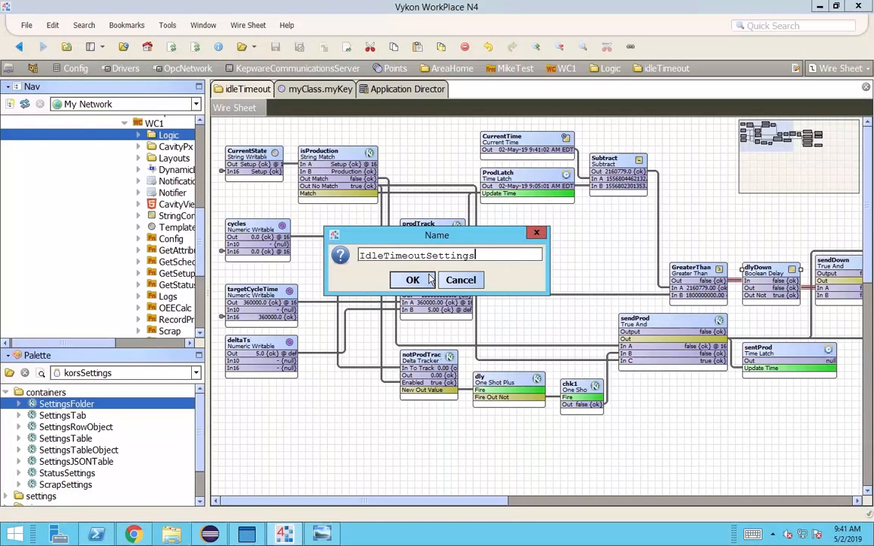
pyautogui.click(429, 279)
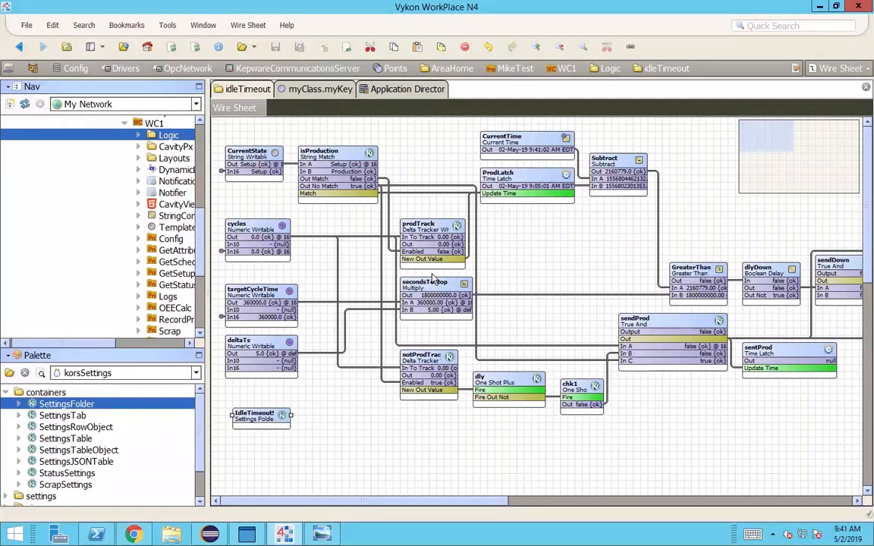
# Step: Widen the IdleTimeoutSettings block on both sides to match the width of the deltaTs block above it
pyautogui.rightClick(267, 421)
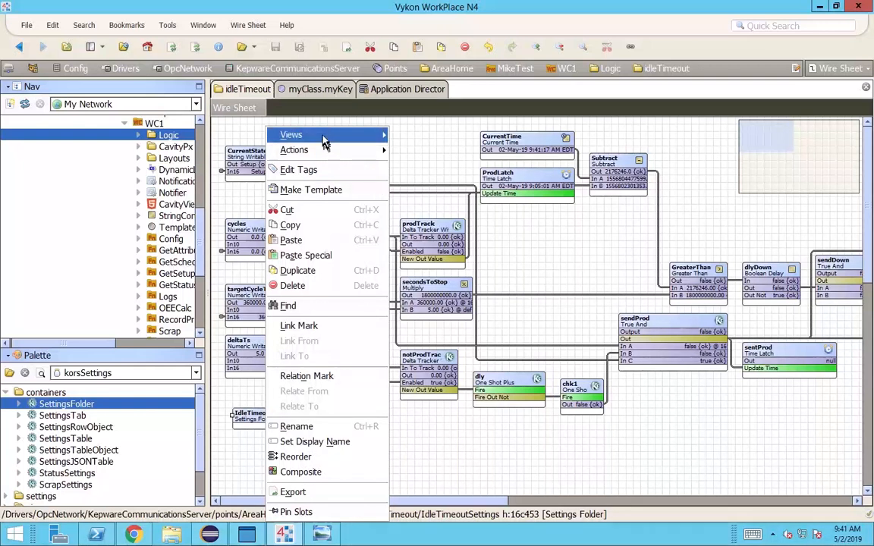
pyautogui.moveTo(323, 138)
pyautogui.click(628, 488)
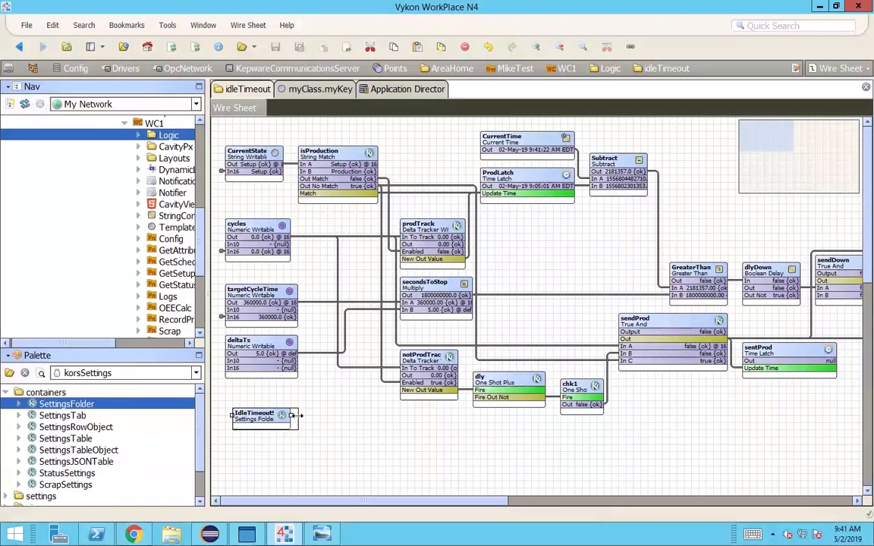
pyautogui.moveTo(291, 416); pyautogui.dragTo(299, 416)
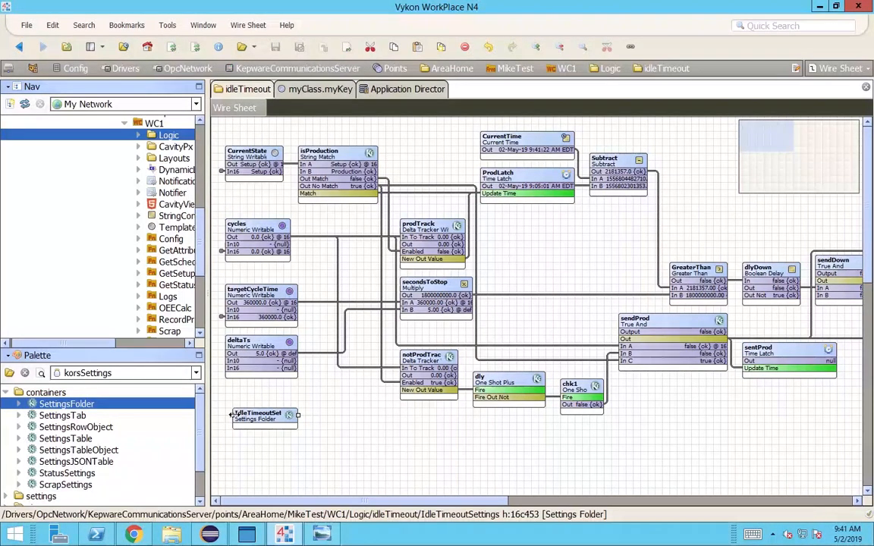
pyautogui.moveTo(232, 416); pyautogui.dragTo(225, 415)
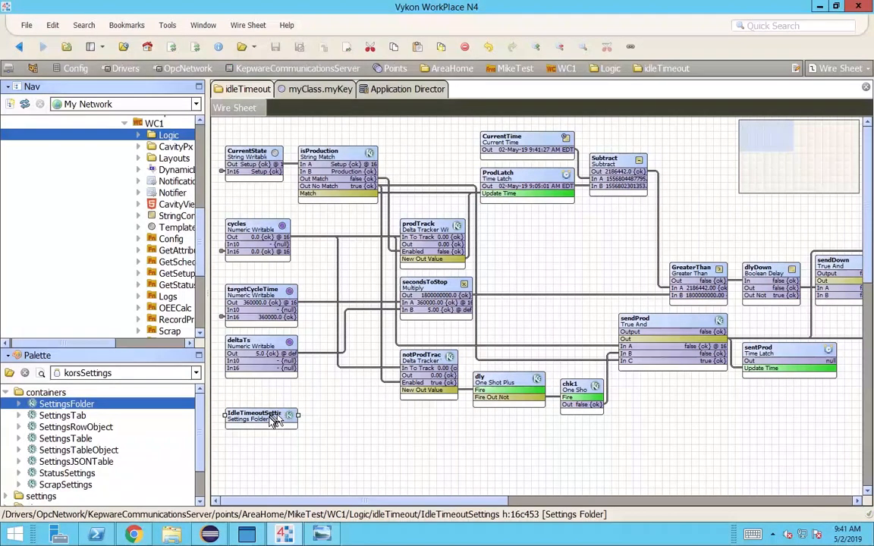
# Step: Set the IdleTimeoutSettings folder's Title to "Idle Timeout Settings" in its AX Property Sheet and save the change
pyautogui.doubleClick(286, 417)
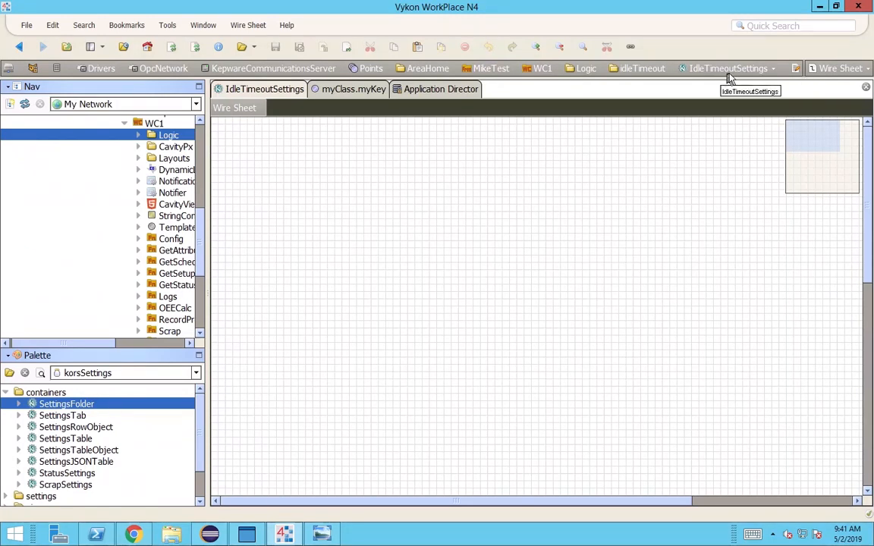
pyautogui.click(834, 74)
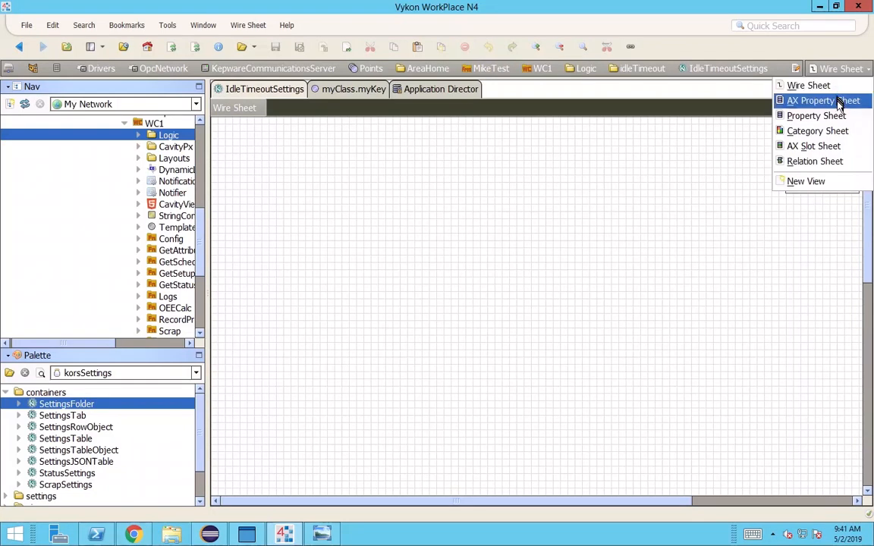
pyautogui.click(840, 104)
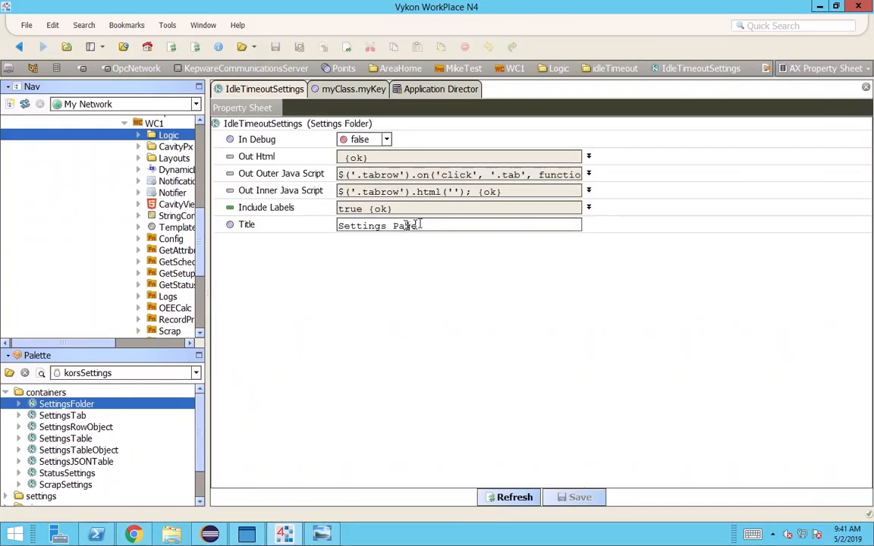
pyautogui.moveTo(419, 226); pyautogui.dragTo(196, 241)
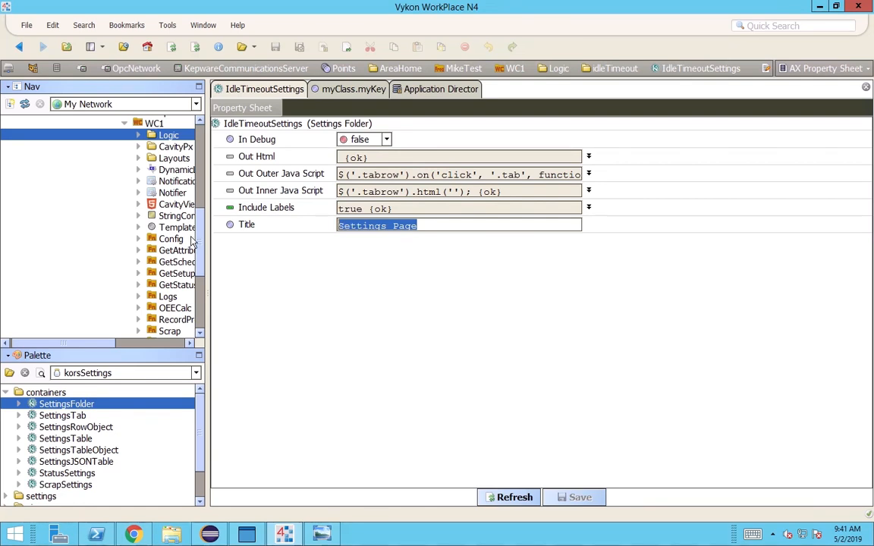
pyautogui.write('D')
pyautogui.press('BackSpace')
pyautogui.write('Idle Timeout Settings')
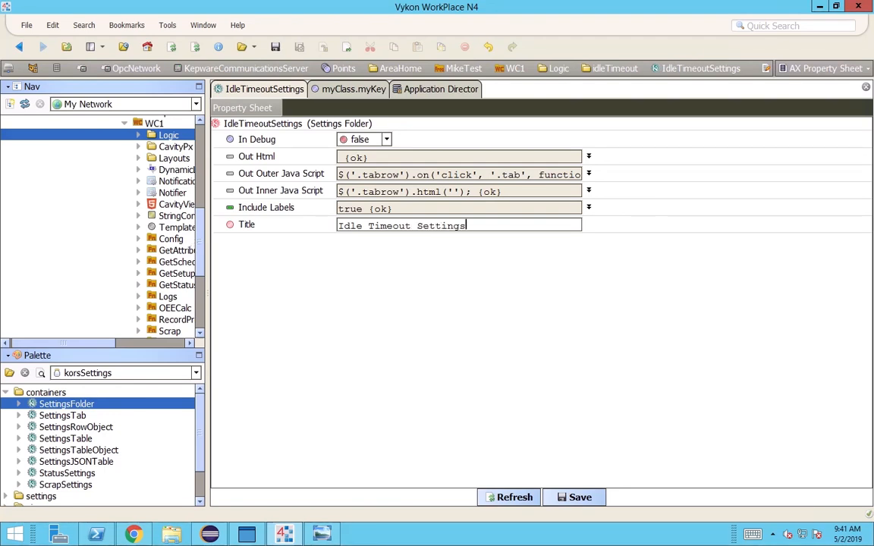
pyautogui.click(569, 498)
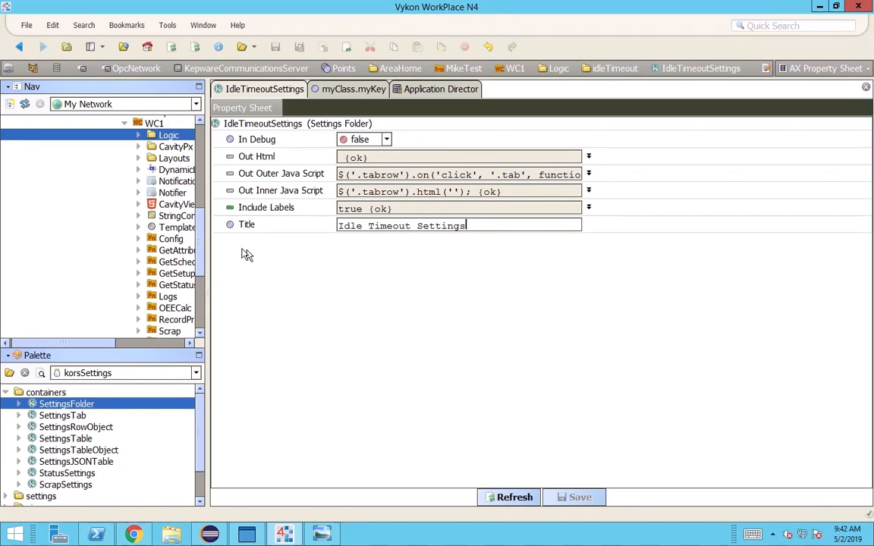
pyautogui.moveTo(472, 225); pyautogui.dragTo(226, 248)
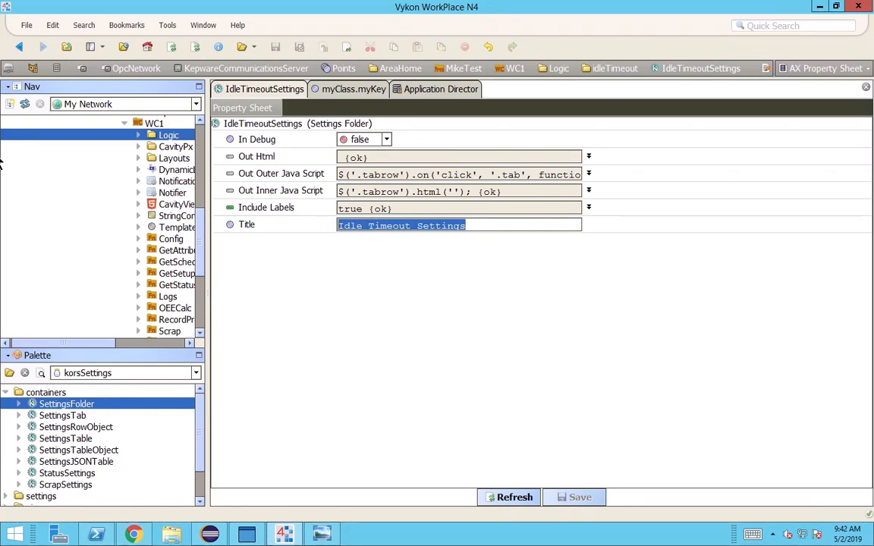
# Step: Add a SettingsTab from the palette's containers to the IdleTimeoutSettings wire sheet, keeping the name SettingsTab
pyautogui.click(21, 50)
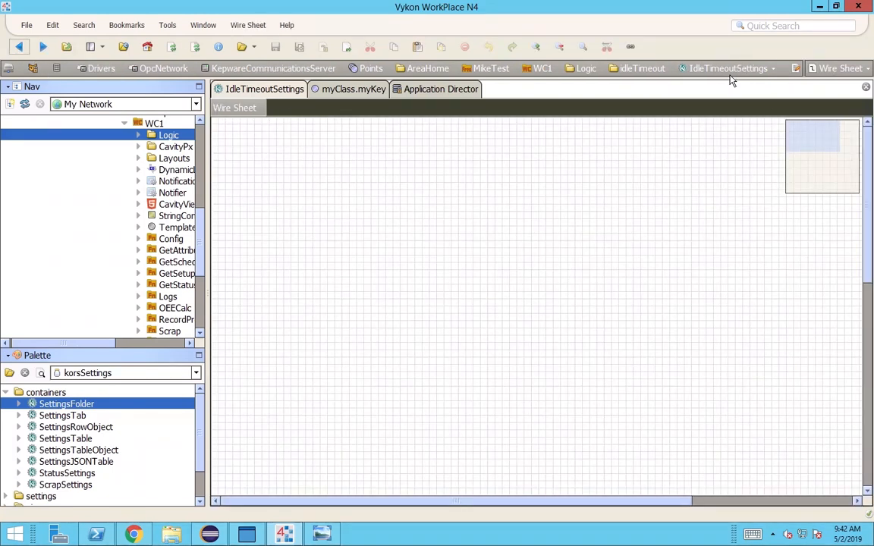
pyautogui.click(59, 418)
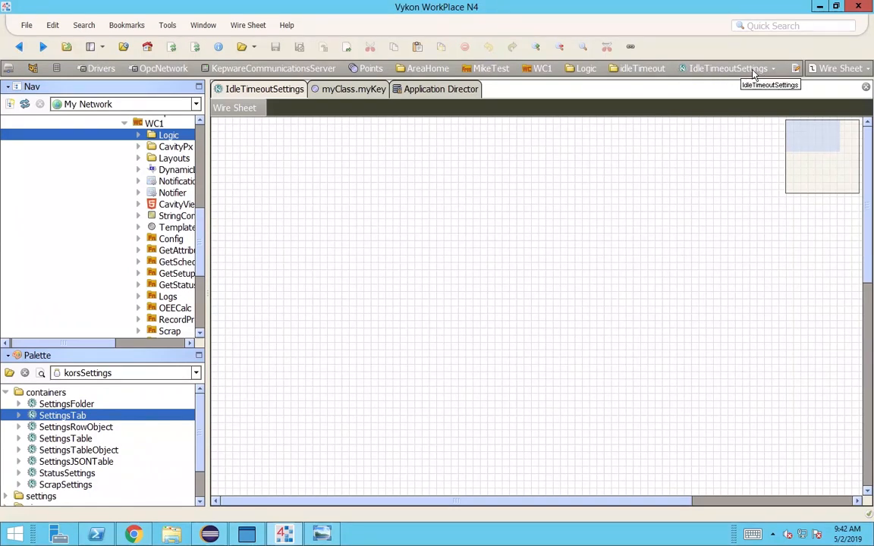
pyautogui.moveTo(69, 421); pyautogui.dragTo(283, 215)
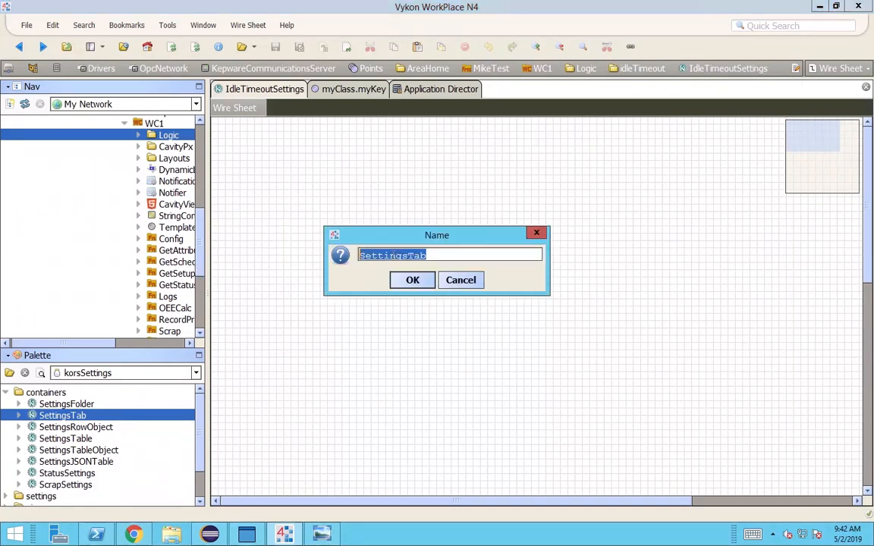
pyautogui.click(413, 289)
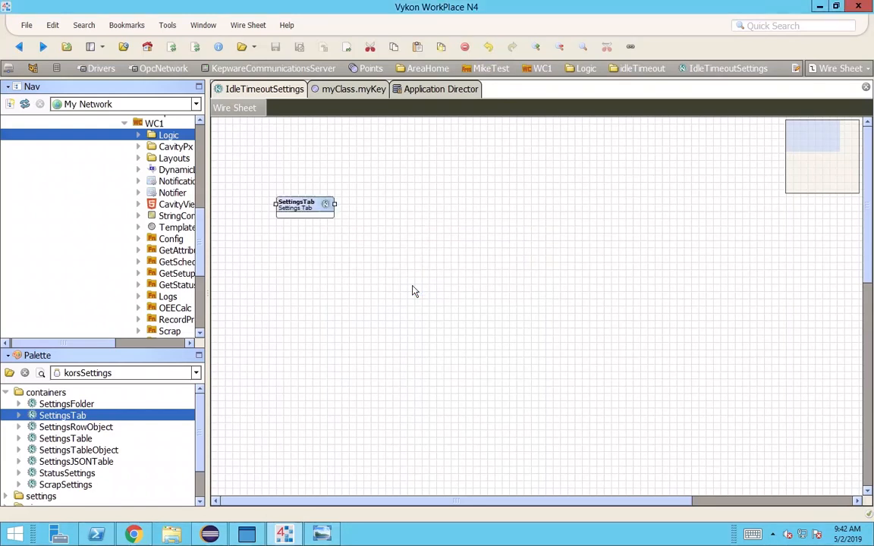
# Step: Set the SettingsTab's Title to "Timeout Settings" in its AX Property Sheet and save the change
pyautogui.doubleClick(305, 209)
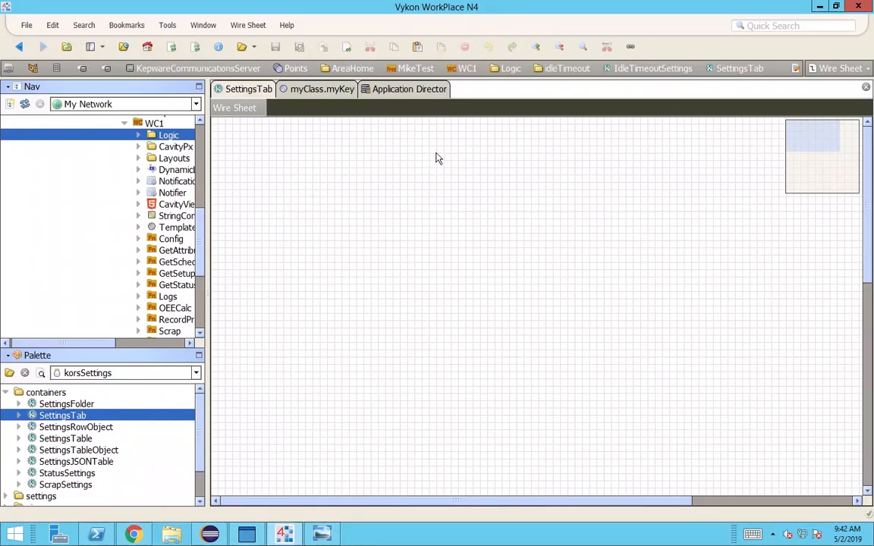
pyautogui.click(842, 69)
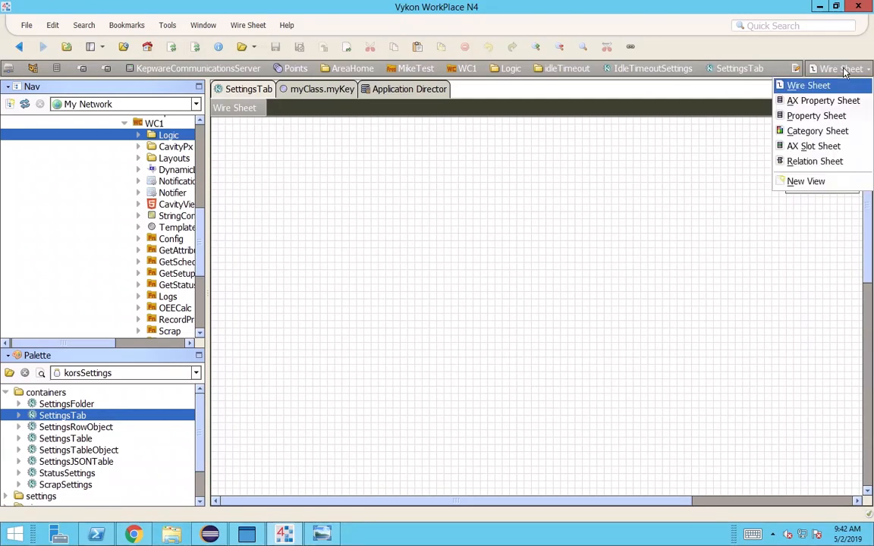
pyautogui.click(827, 101)
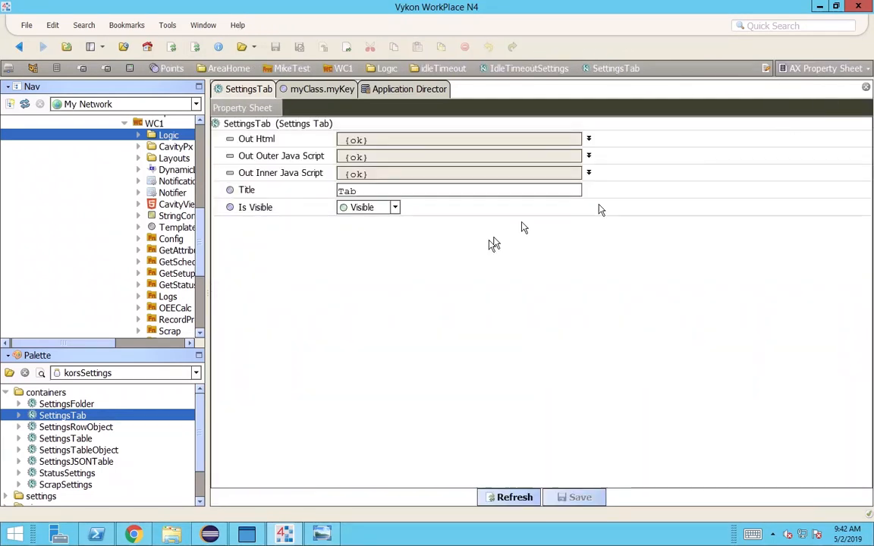
pyautogui.moveTo(373, 191); pyautogui.dragTo(163, 199)
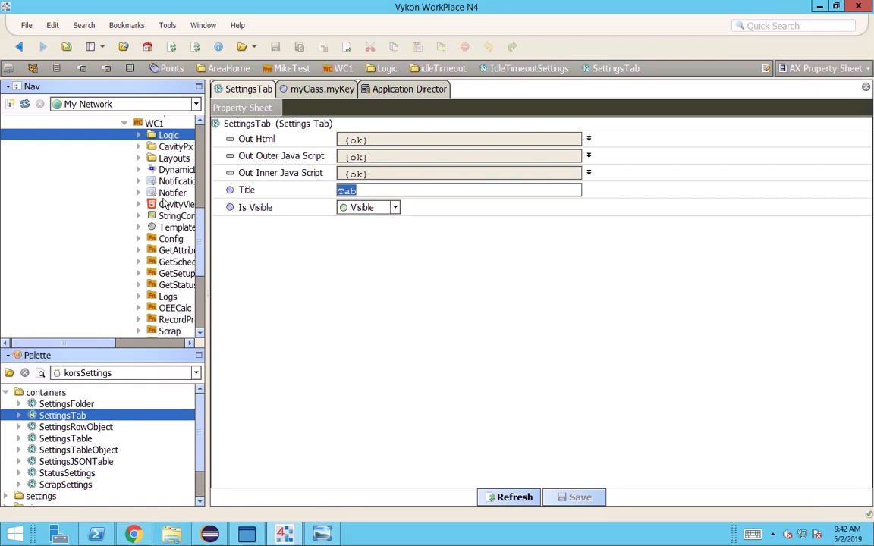
pyautogui.write('Settingxs')
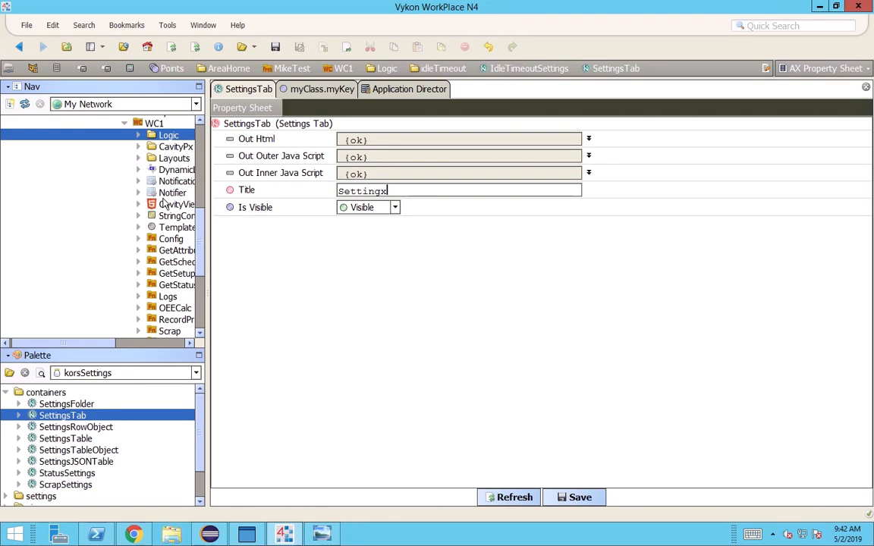
pyautogui.press('BackSpace')
pyautogui.press('BackSpace')
pyautogui.press('BackSpace')
pyautogui.press('BackSpace')
pyautogui.press('BackSpace')
pyautogui.press('BackSpace')
pyautogui.press('BackSpace')
pyautogui.press('BackSpace')
pyautogui.write('Timeout Settings')
pyautogui.hotkey('ctrl', 's')
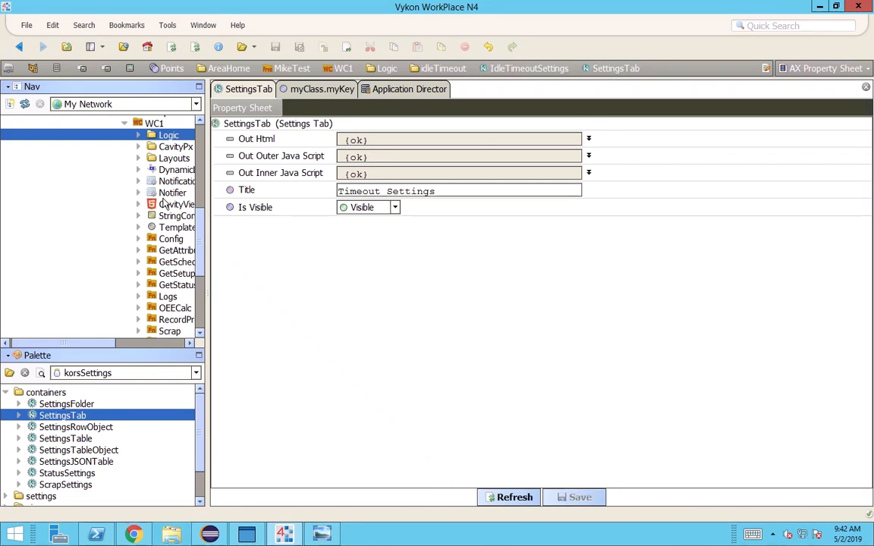
pyautogui.click(448, 191)
pyautogui.hotkey('ctrl', 'a')
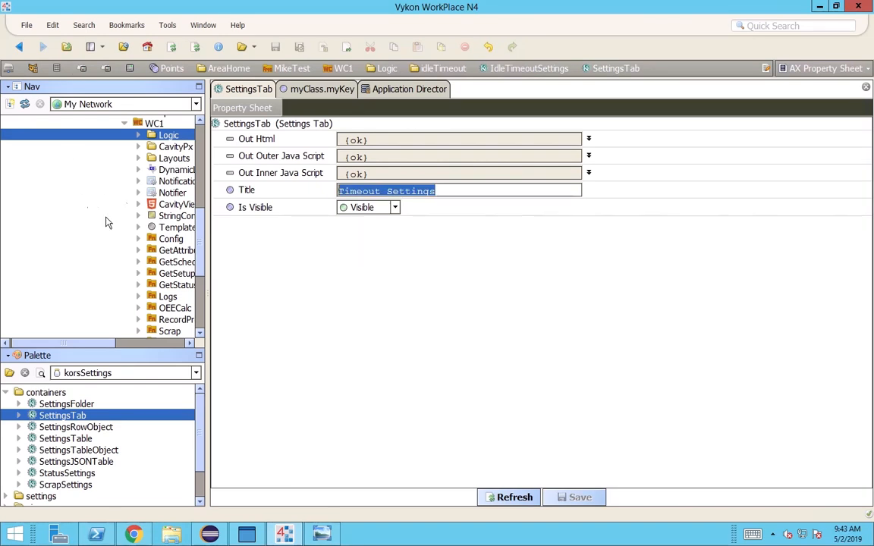
# Step: Add a SettingsTable from the palette's containers to the SettingsTab wire sheet, keeping the name SettingsTable
pyautogui.click(19, 47)
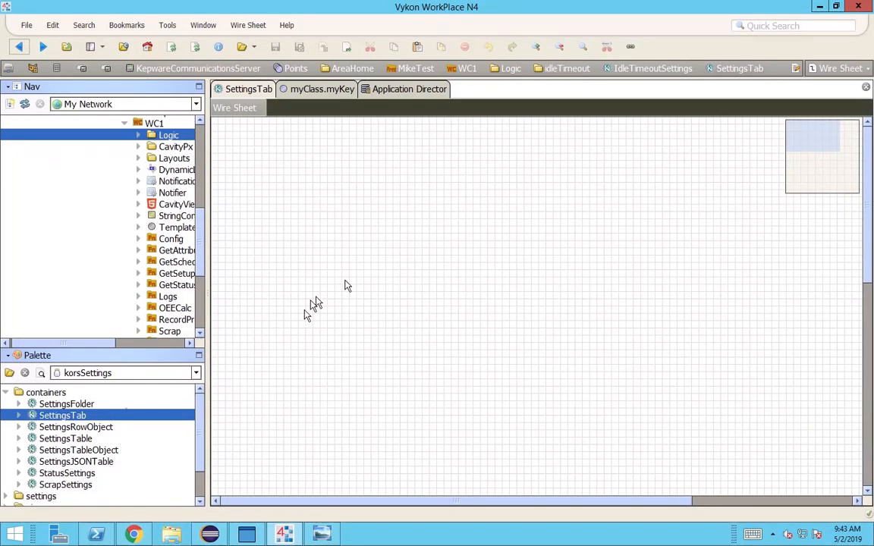
pyautogui.click(90, 440)
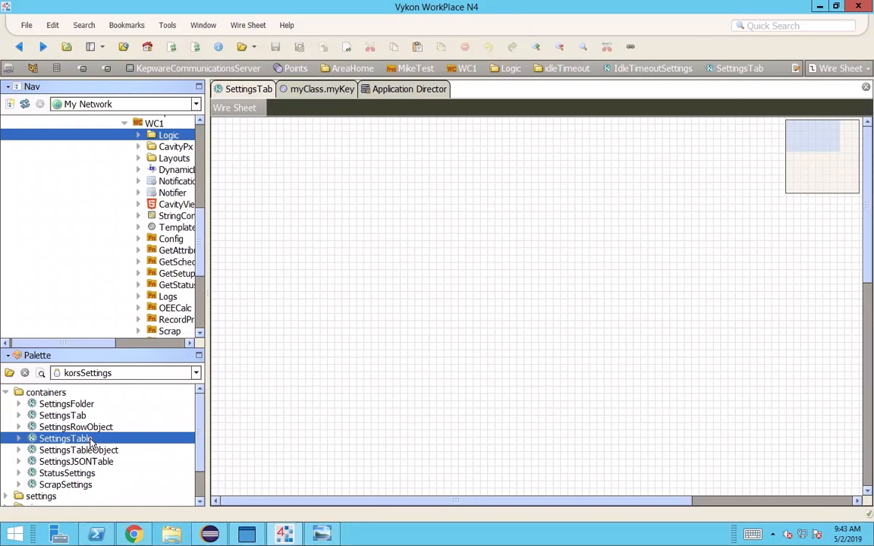
pyautogui.moveTo(90, 443); pyautogui.dragTo(266, 182)
pyautogui.click(410, 281)
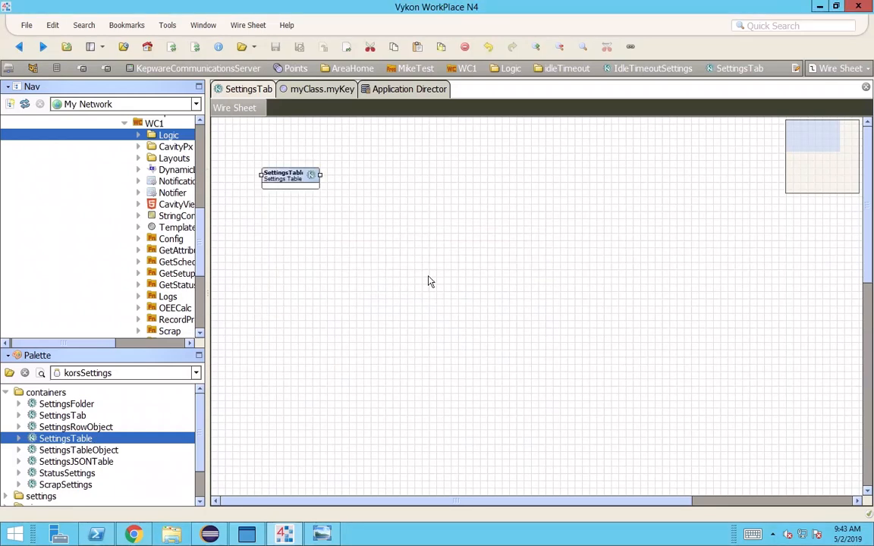
# Step: Shorten the SettingsTable's Title to "Settings" in its AX Property Sheet and save the change
pyautogui.doubleClick(307, 182)
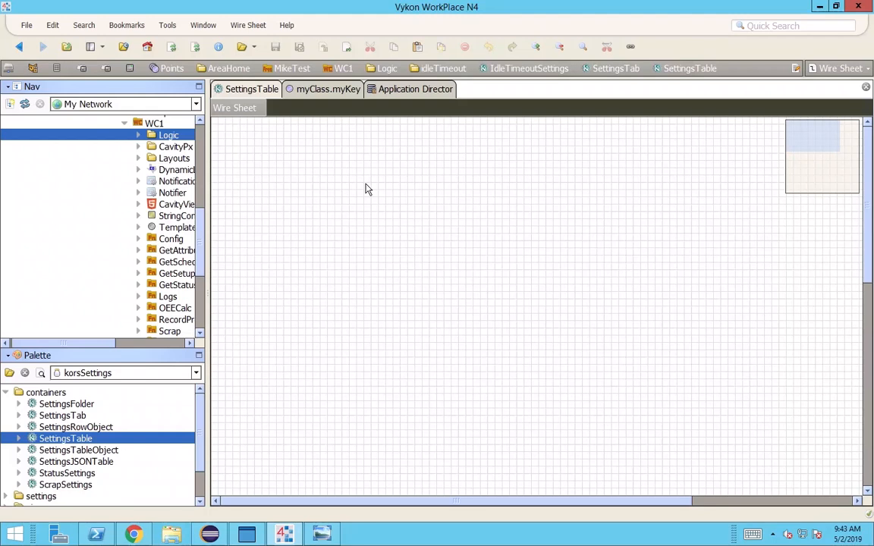
pyautogui.click(810, 69)
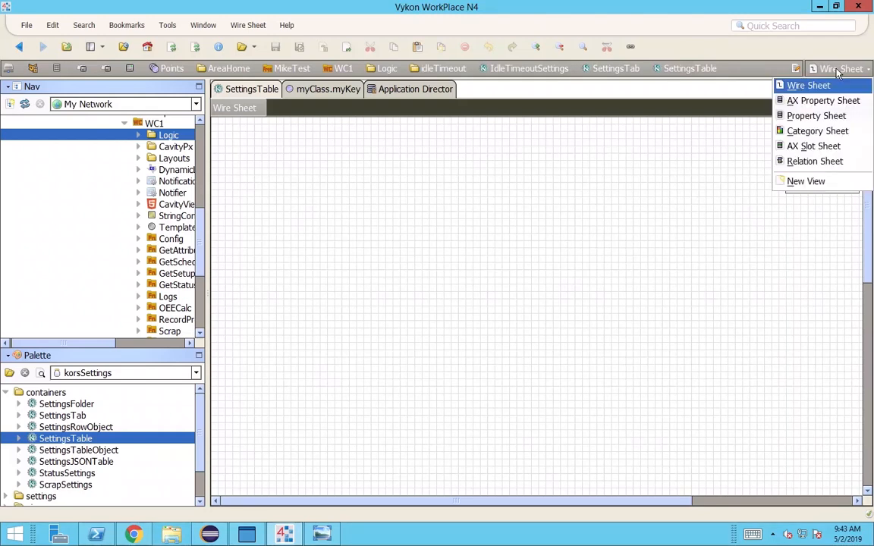
pyautogui.click(809, 101)
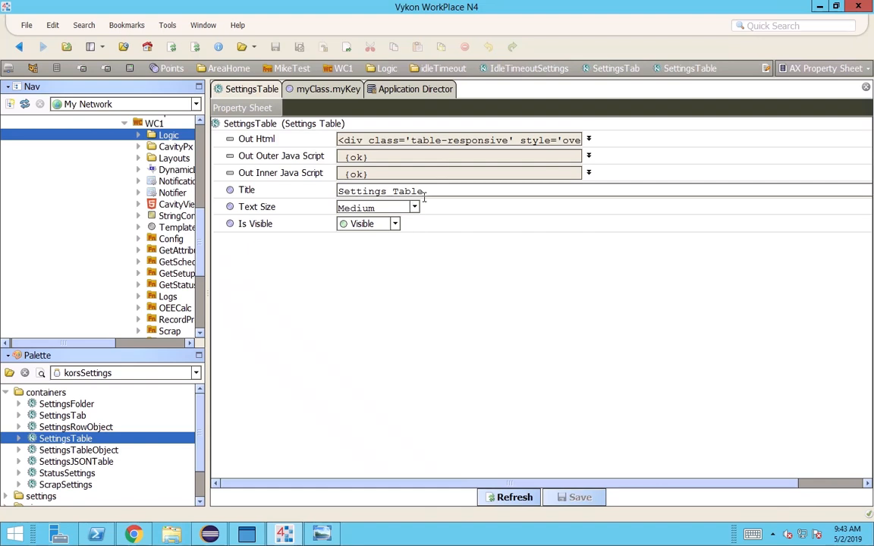
pyautogui.moveTo(439, 189); pyautogui.dragTo(390, 190)
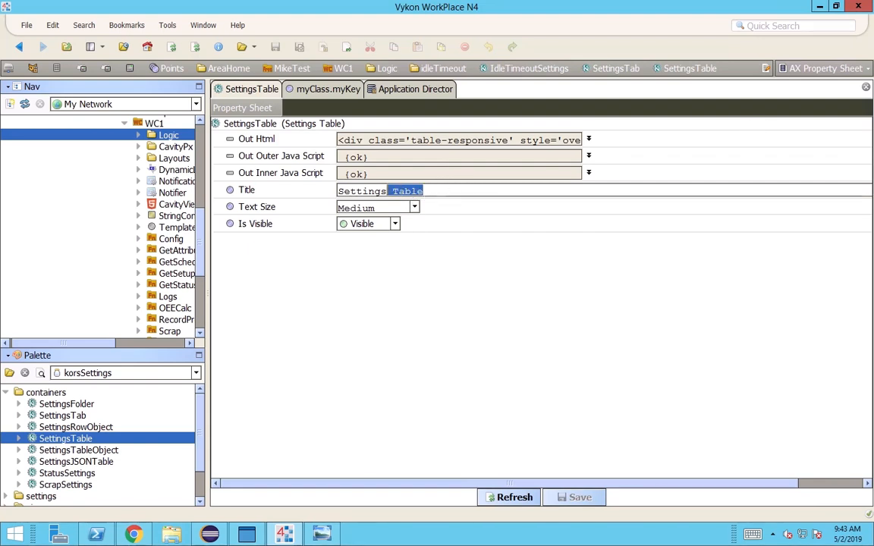
pyautogui.press('BackSpace')
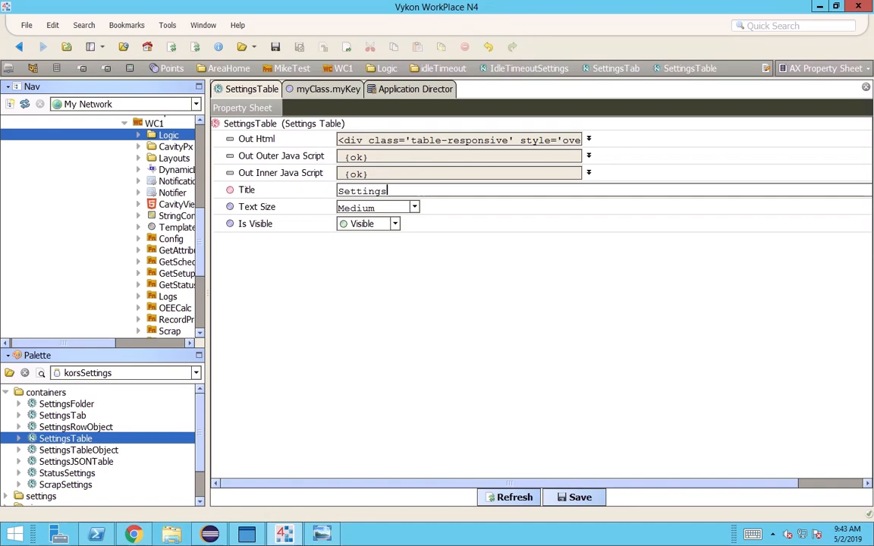
pyautogui.click(581, 499)
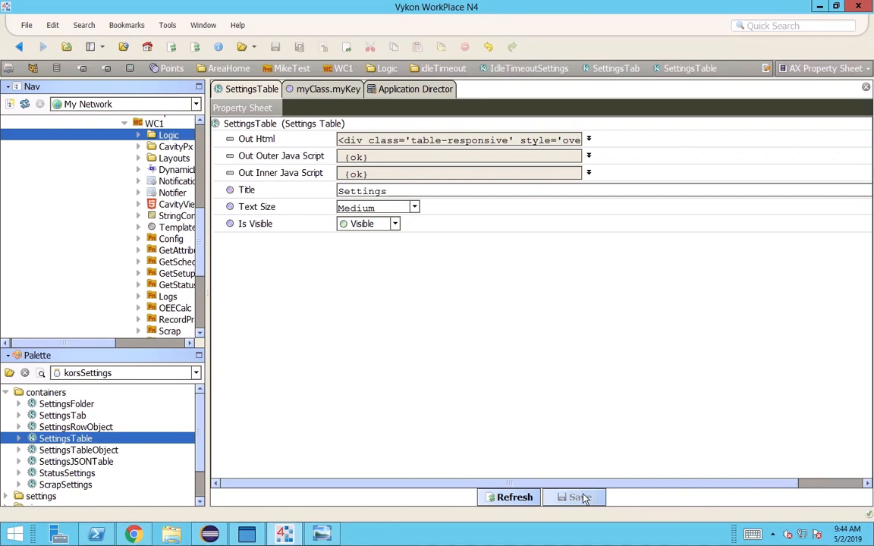
# Step: Open the SettingsTable's wire sheet and expand the palette's settings folder in place of containers
pyautogui.click(687, 69)
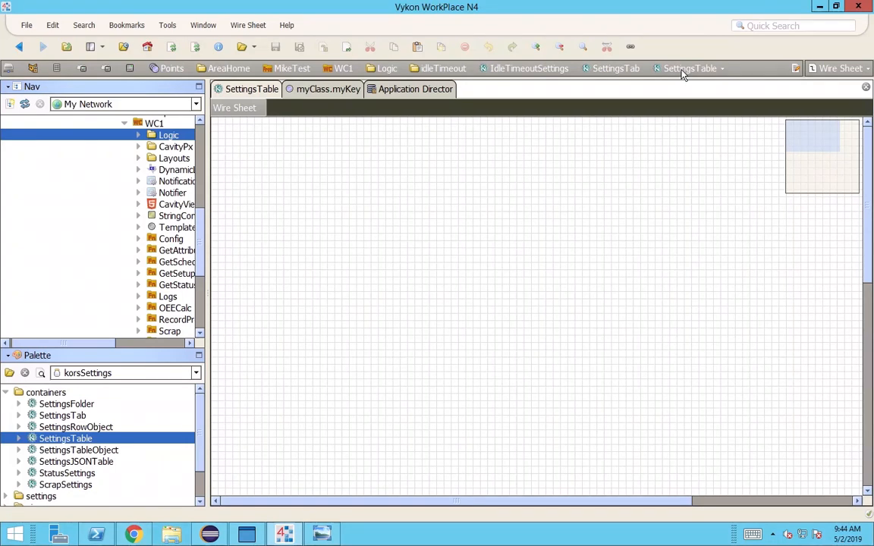
pyautogui.click(6, 393)
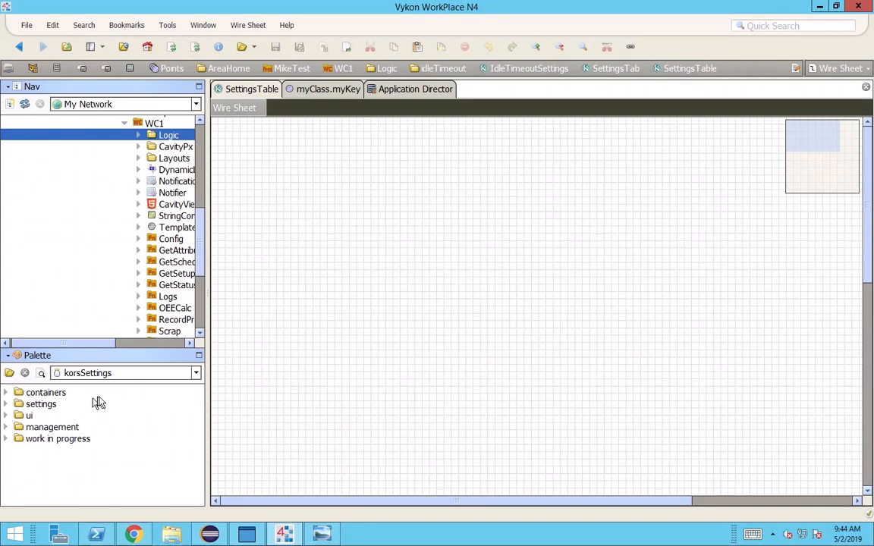
pyautogui.click(7, 405)
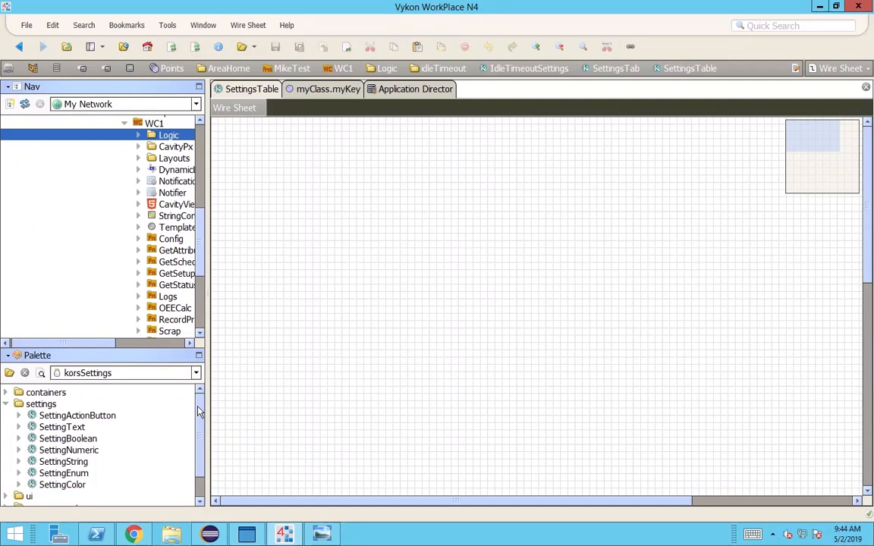
# Step: Review the setting component types in the palette's settings folder, from SettingActionButton and SettingText to SettingColor
pyautogui.click(74, 439)
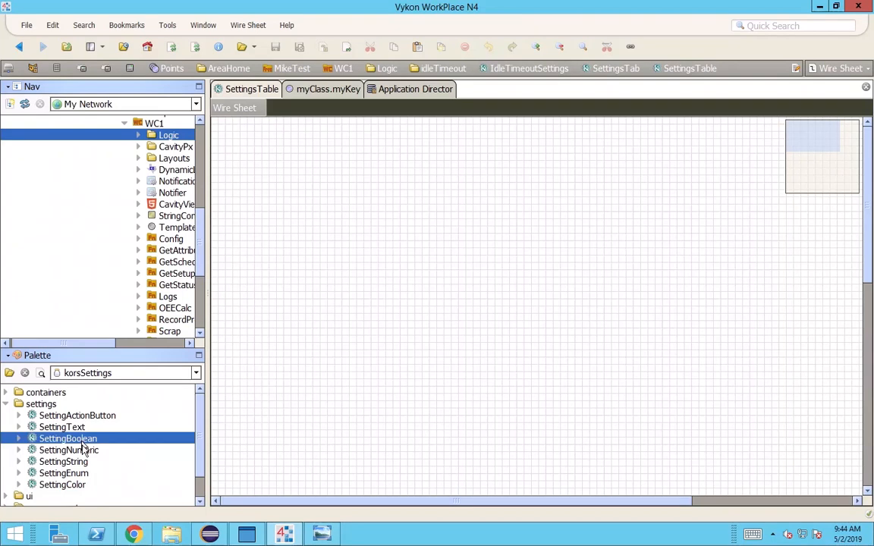
pyautogui.keyDown('shift'); pyautogui.click(76, 486); pyautogui.keyUp('shift')
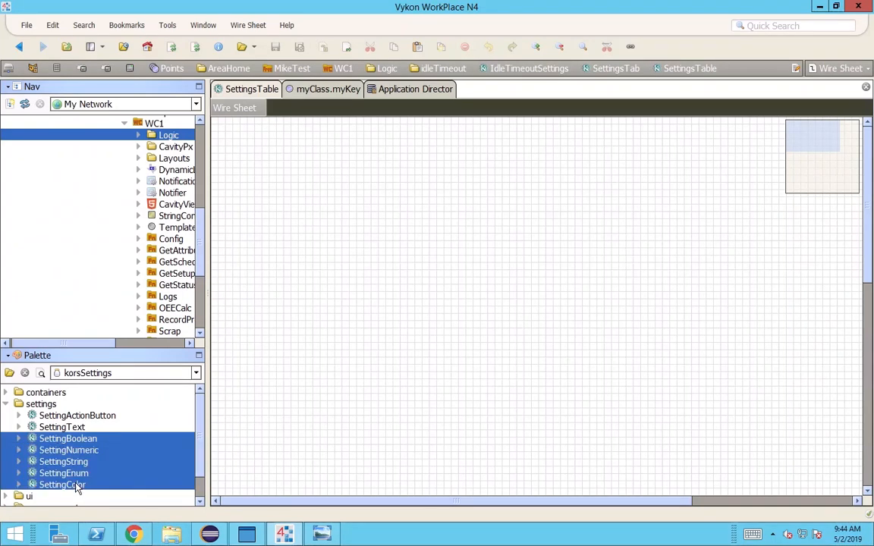
pyautogui.click(89, 439)
pyautogui.click(87, 451)
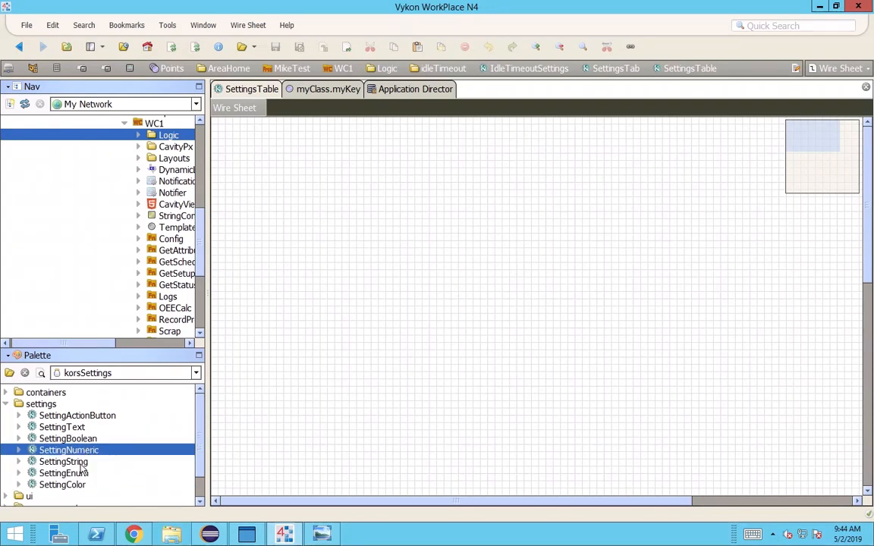
pyautogui.click(81, 461)
pyautogui.click(79, 474)
pyautogui.click(68, 485)
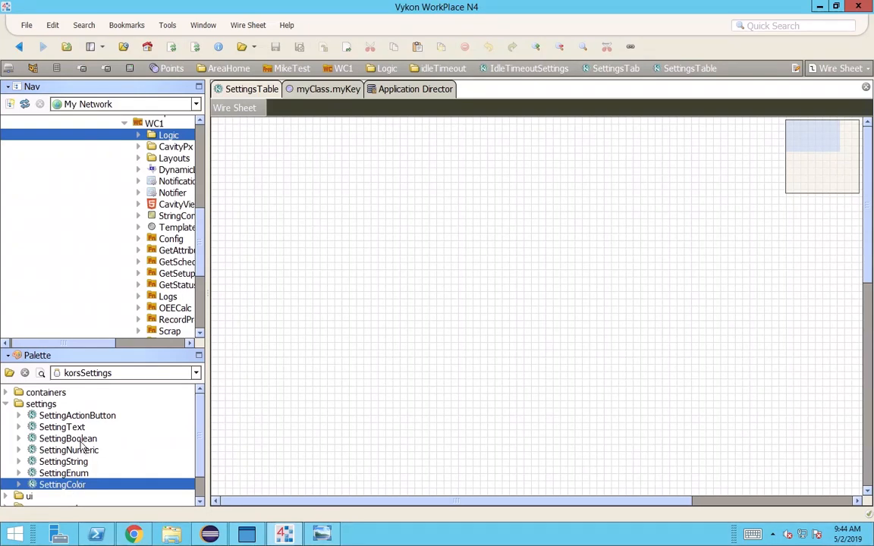
pyautogui.click(76, 438)
pyautogui.click(80, 451)
pyautogui.click(85, 461)
pyautogui.click(79, 450)
pyautogui.click(83, 463)
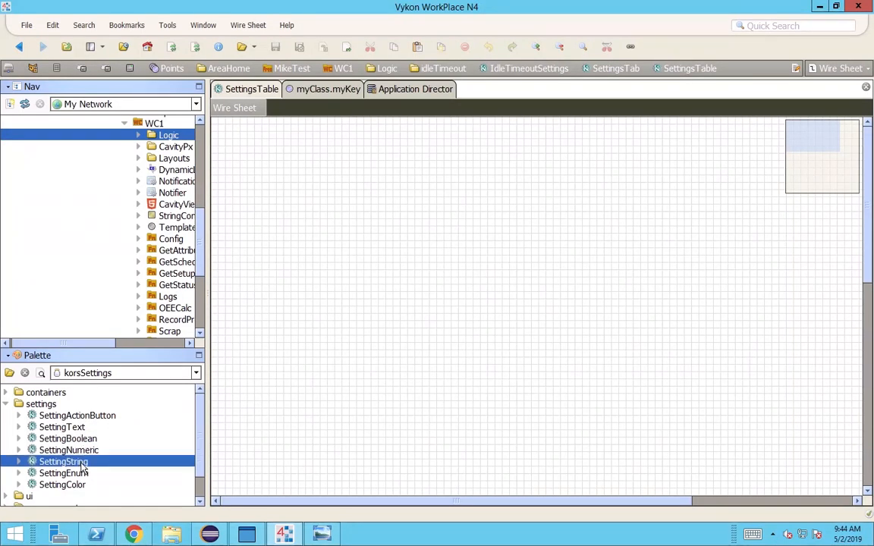
pyautogui.click(68, 417)
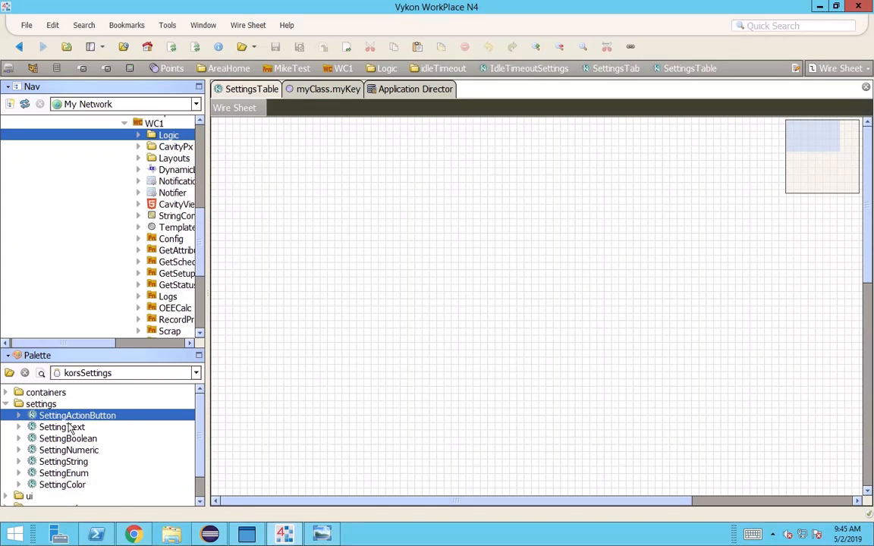
pyautogui.click(71, 430)
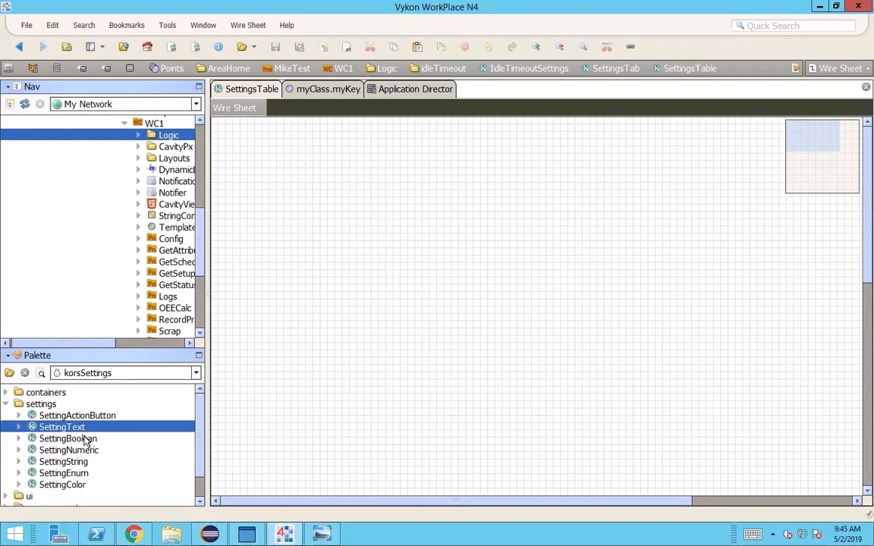
pyautogui.click(80, 439)
pyautogui.click(82, 450)
pyautogui.click(78, 440)
pyautogui.click(80, 450)
pyautogui.click(76, 460)
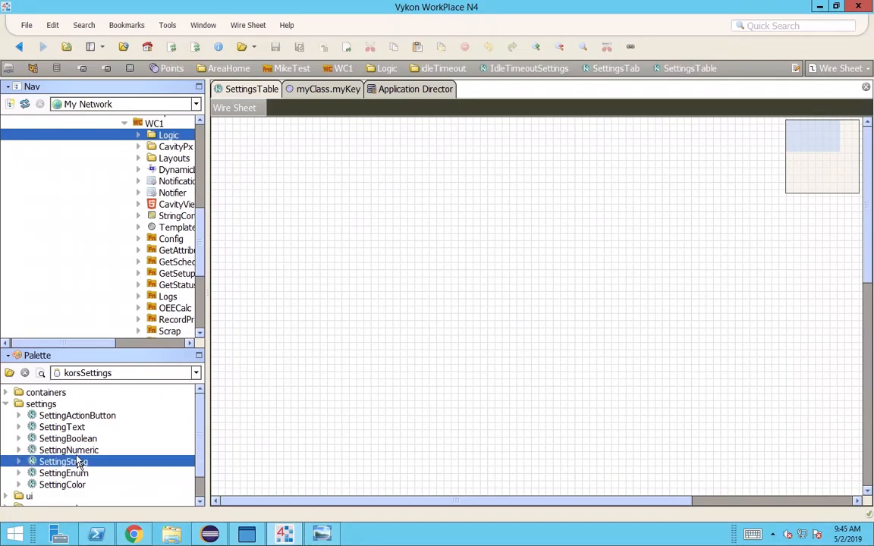
# Step: Add a SettingBoolean named Enabled to the upper-left area of the SettingsTable wire sheet and widen its block
pyautogui.click(70, 440)
pyautogui.moveTo(82, 444); pyautogui.dragTo(251, 164)
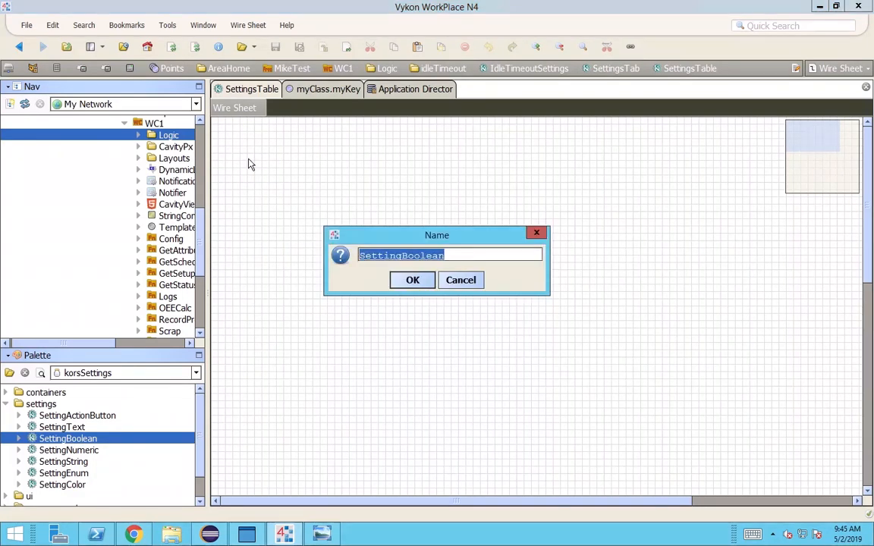
pyautogui.write('Enabled')
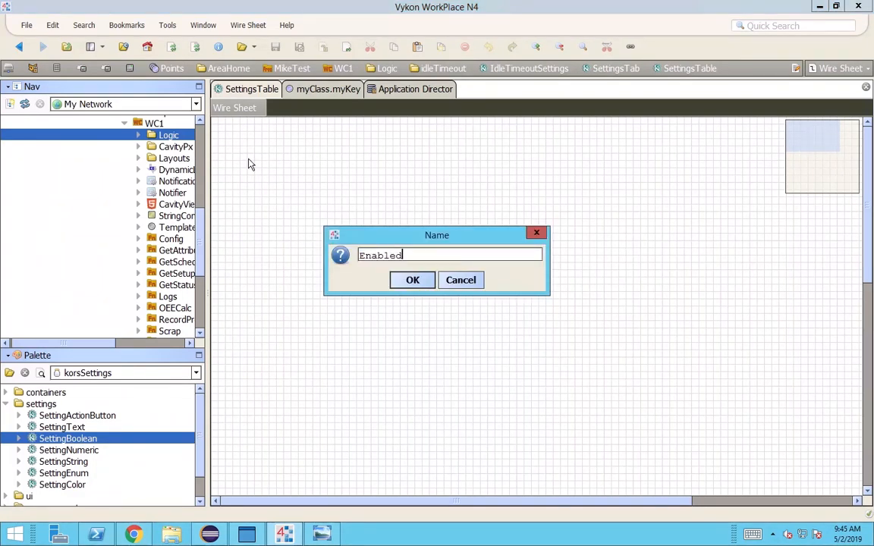
pyautogui.press('Return')
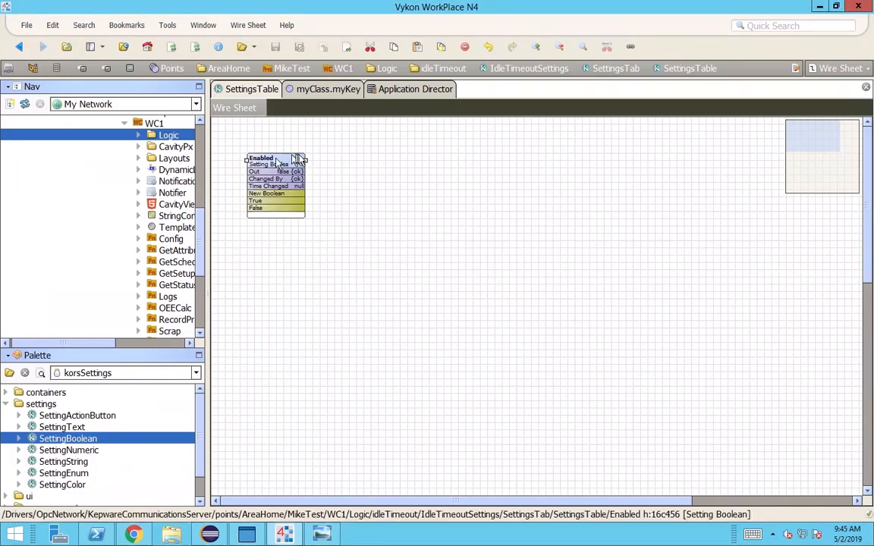
pyautogui.moveTo(304, 159); pyautogui.dragTo(350, 158)
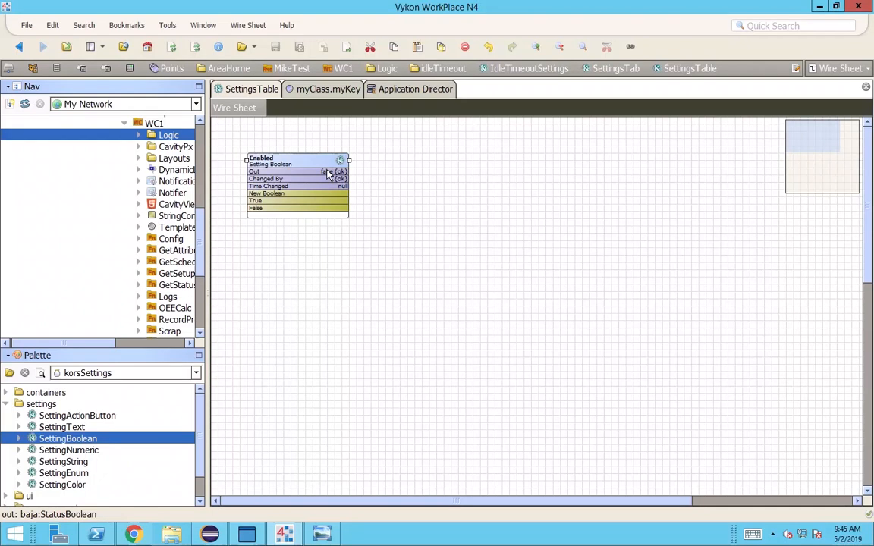
# Step: Label the Enabled setting "Enable Idle Timeout", save it, and return to the SettingsTable wire sheet
pyautogui.doubleClick(277, 181)
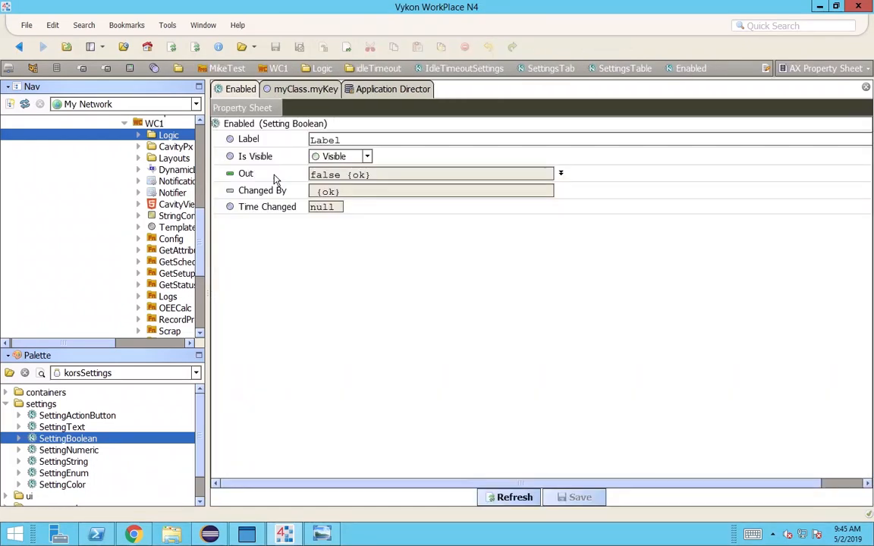
pyautogui.doubleClick(351, 140)
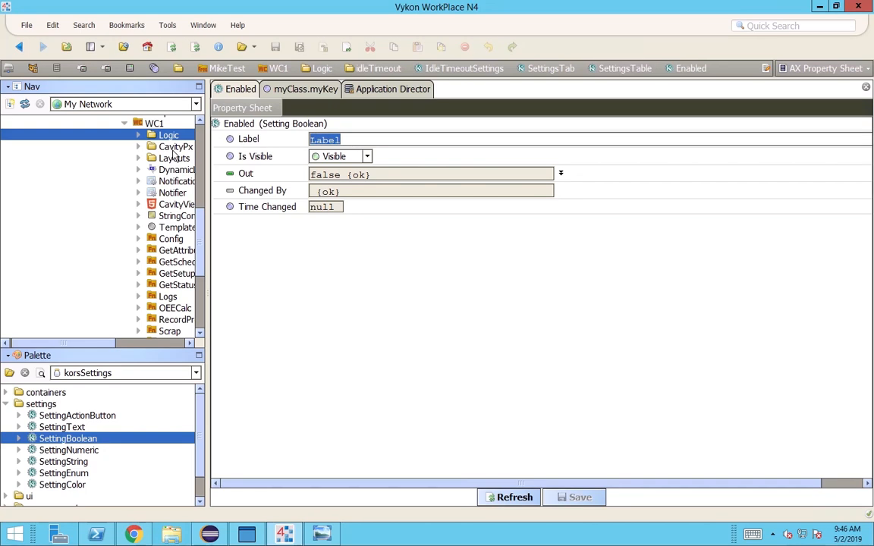
pyautogui.write('En')
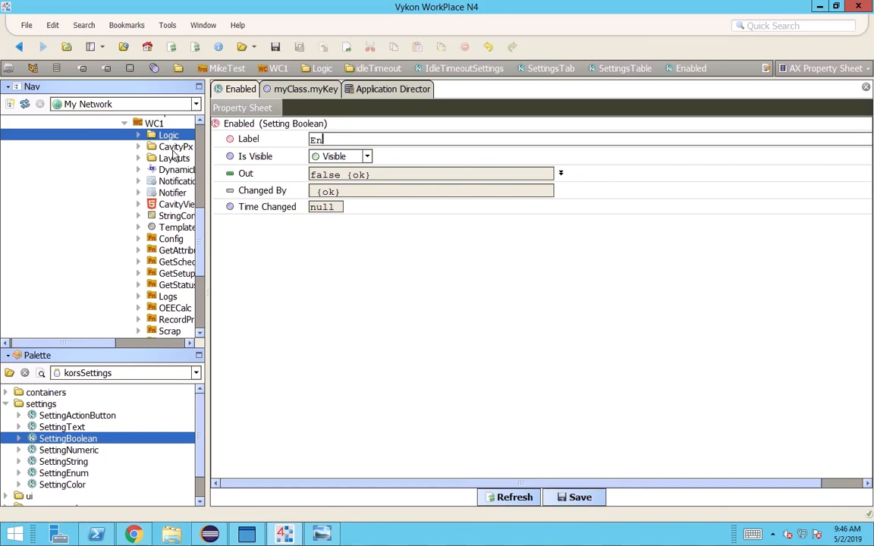
pyautogui.write('able Idle')
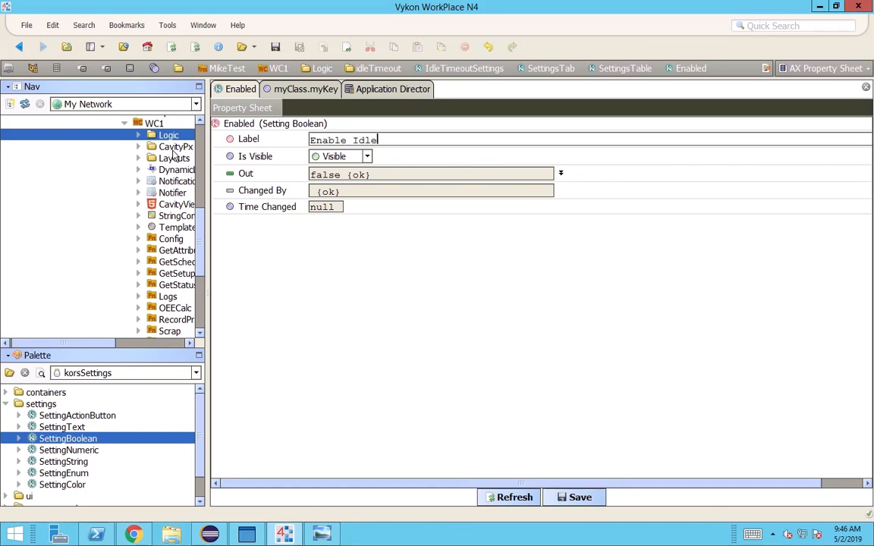
pyautogui.write(' Timeout')
pyautogui.hotkey('ctrl', 's')
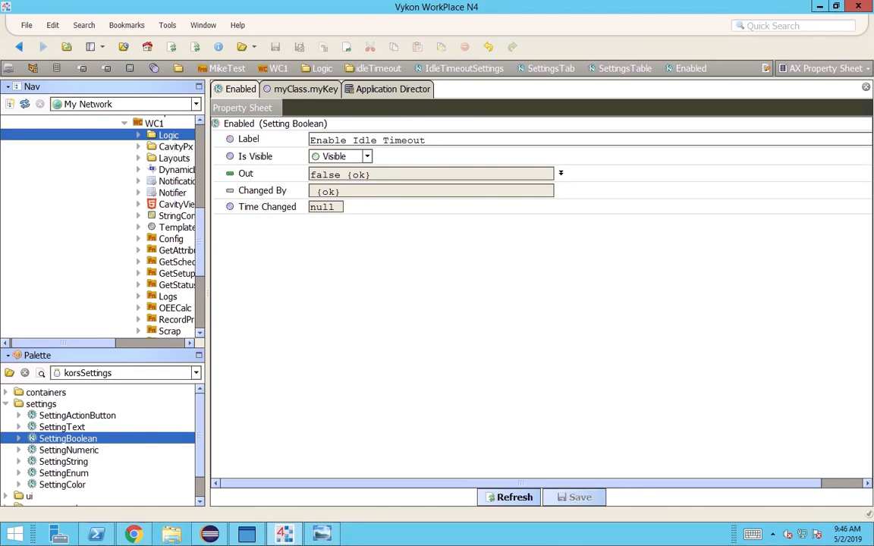
pyautogui.click(19, 47)
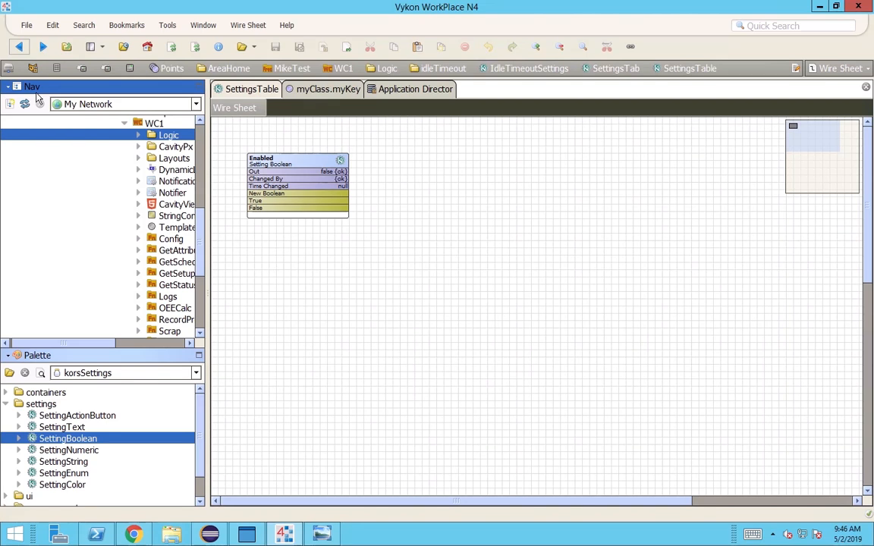
# Step: Add a SettingNumeric named Multiplier directly below the Enabled block on the SettingsTable wire sheet
pyautogui.moveTo(65, 449); pyautogui.dragTo(252, 234)
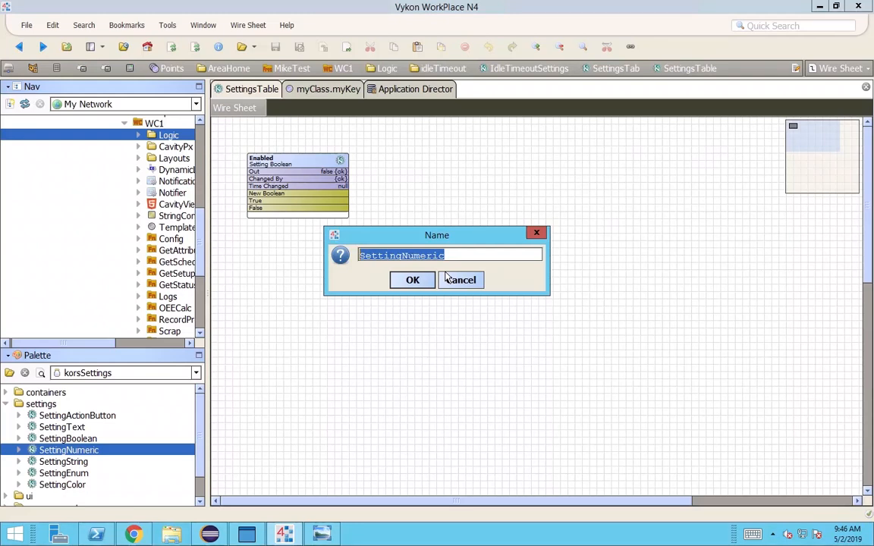
pyautogui.write('Mul')
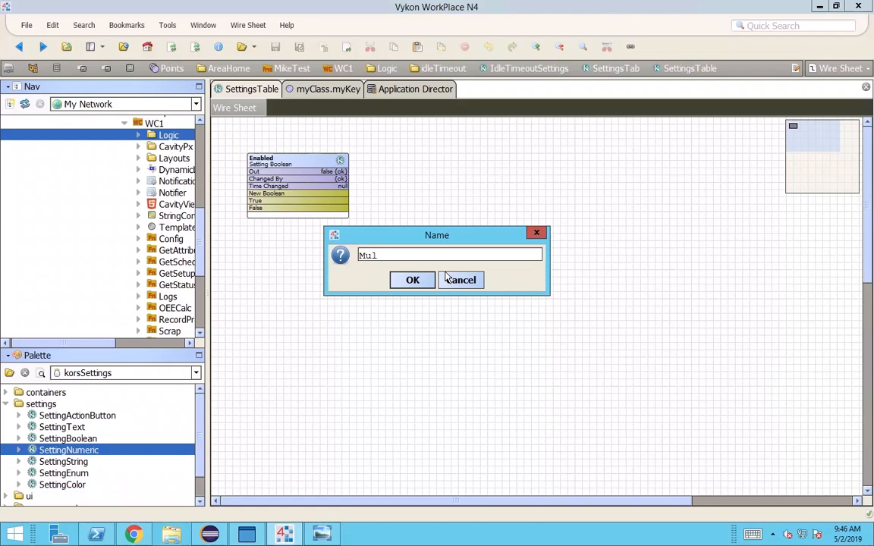
pyautogui.write('tiplier')
pyautogui.press('Return')
# Step: Label the Multiplier setting "Cycle Times To Timeout", save it, and return to the SettingsTable wire sheet
pyautogui.doubleClick(304, 234)
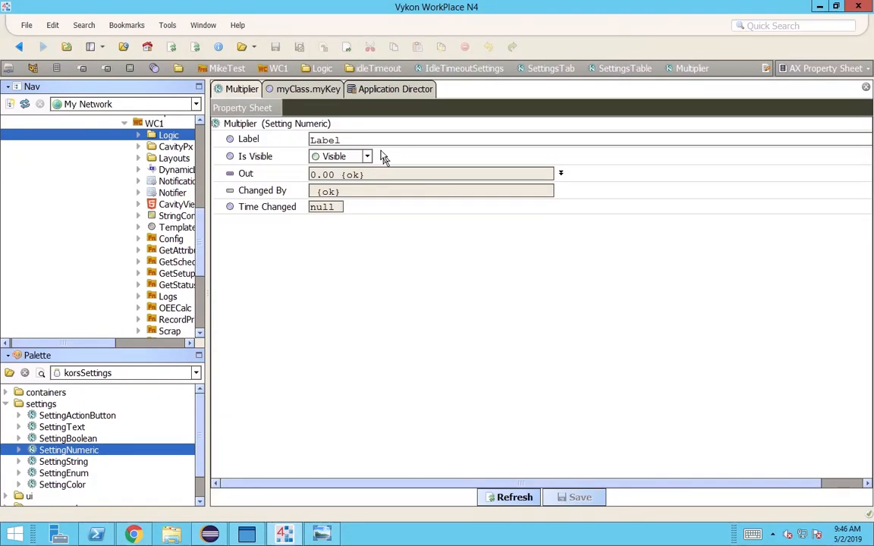
pyautogui.moveTo(372, 139); pyautogui.dragTo(196, 159)
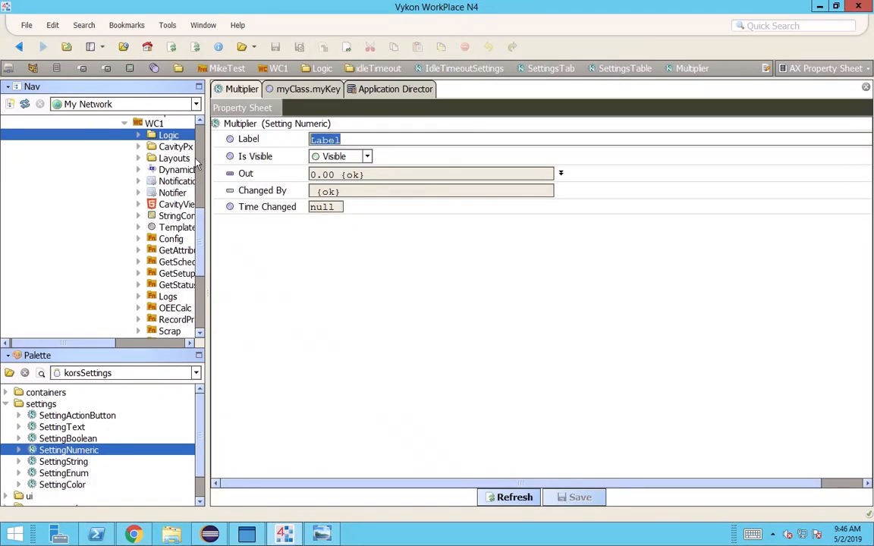
pyautogui.write('Cycle Time sTo ')
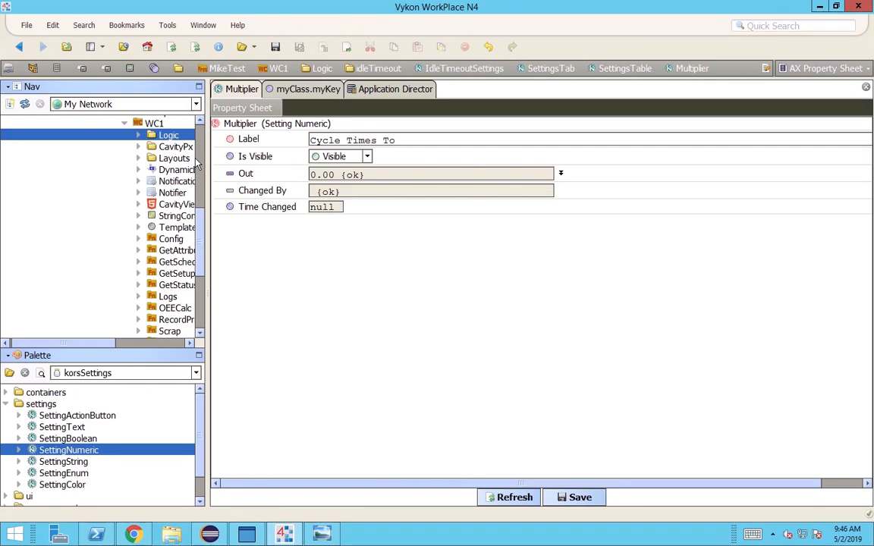
pyautogui.write('Timeout')
pyautogui.hotkey('ctrl', 's')
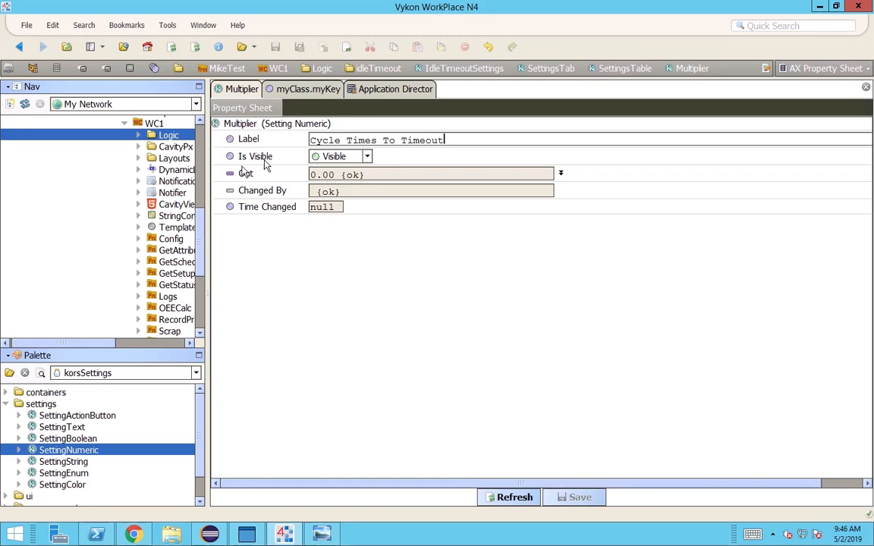
pyautogui.click(19, 47)
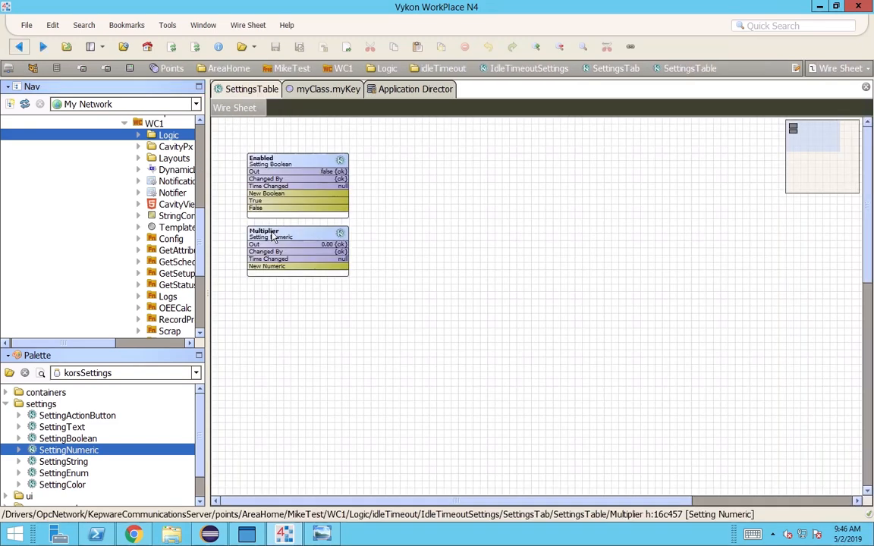
# Step: Add a SettingString named Production Status below the Multiplier block and widen it to match the blocks above
pyautogui.moveTo(67, 463); pyautogui.dragTo(246, 290)
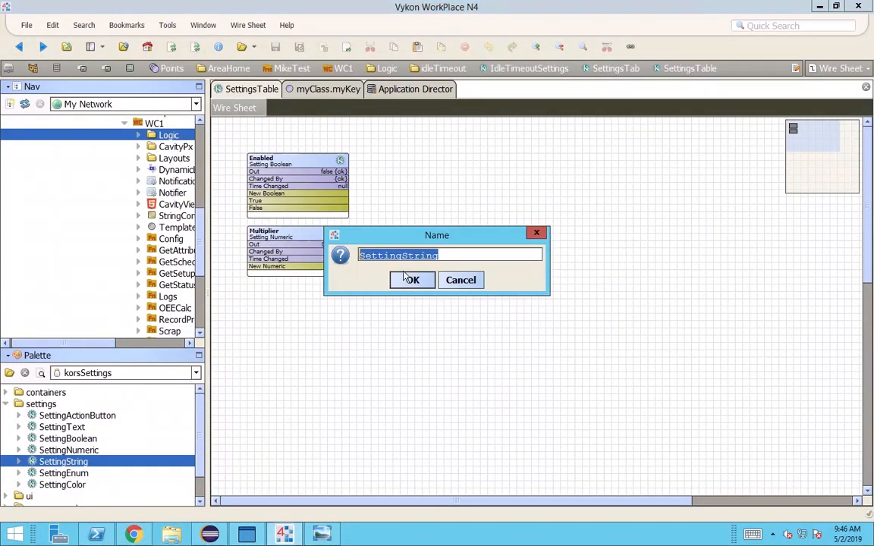
pyautogui.write('Product')
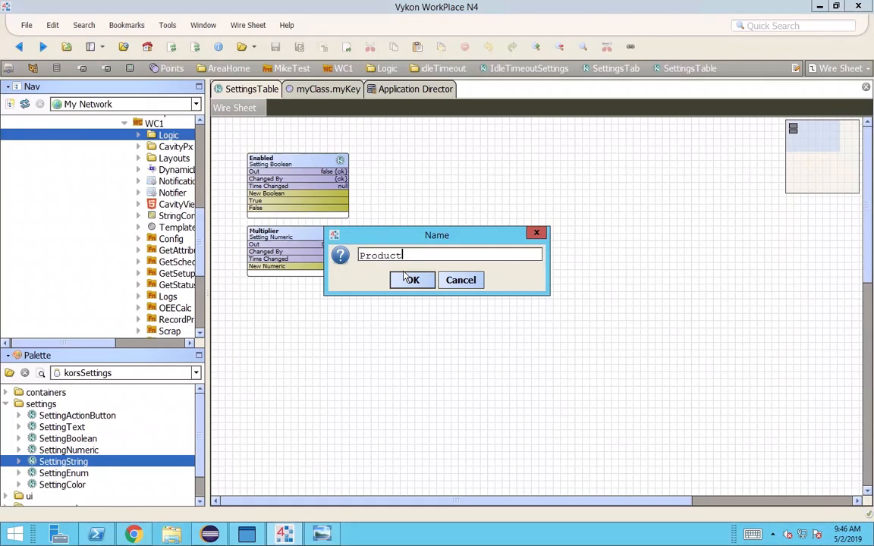
pyautogui.write('ion Status')
pyautogui.click(404, 279)
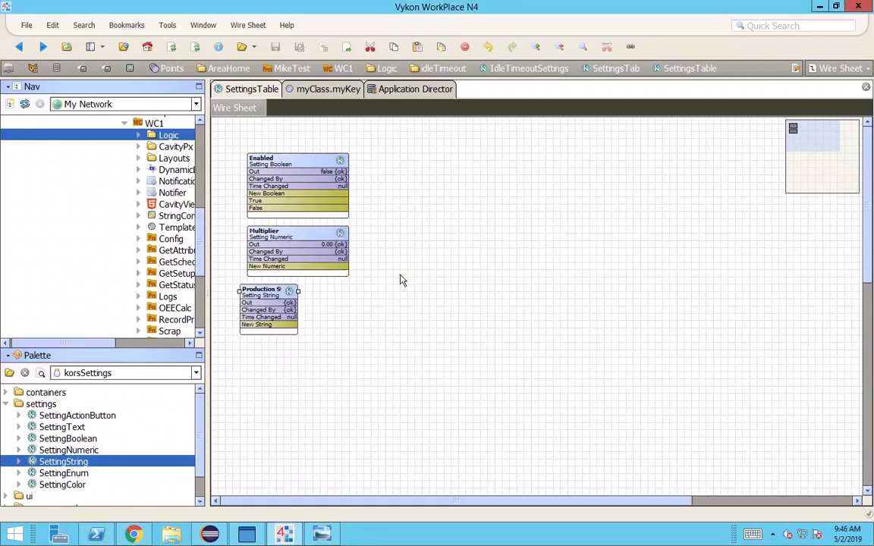
pyautogui.moveTo(298, 291); pyautogui.dragTo(350, 288)
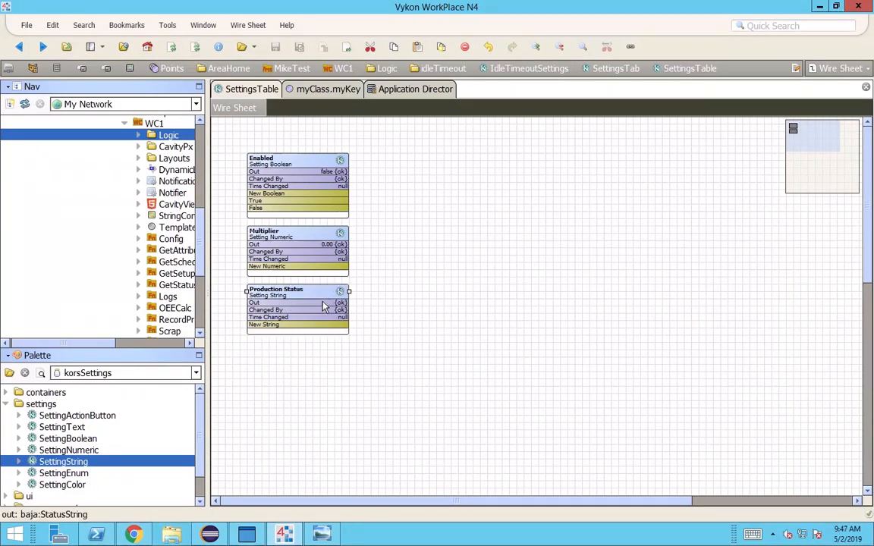
# Step: Label the Production Status setting "Production Status", save it, and return to the SettingsTable wire sheet
pyautogui.doubleClick(323, 302)
pyautogui.doubleClick(374, 140)
pyautogui.write('Production Status')
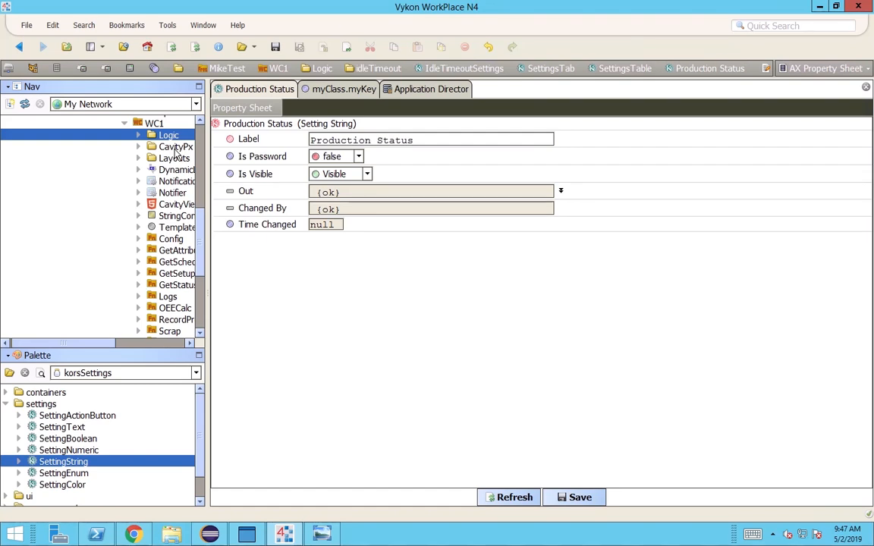
pyautogui.hotkey('ctrl', 's')
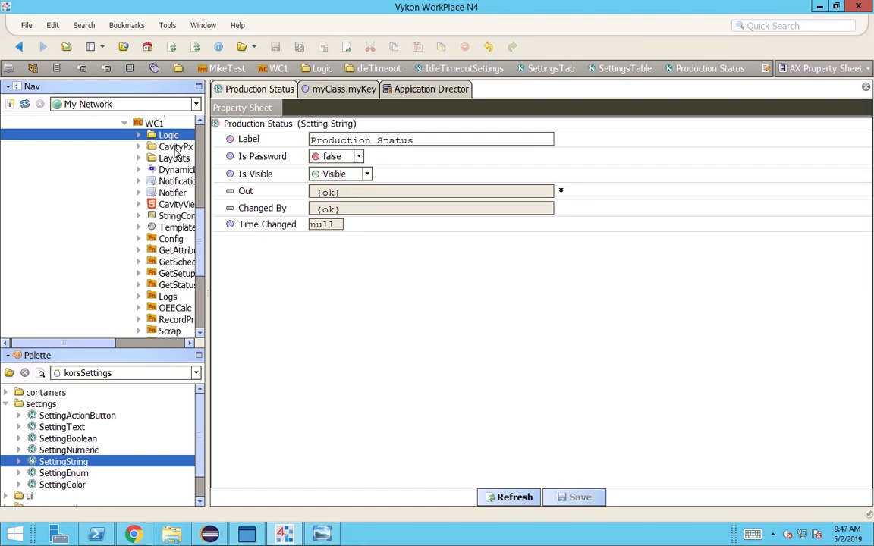
pyautogui.click(18, 48)
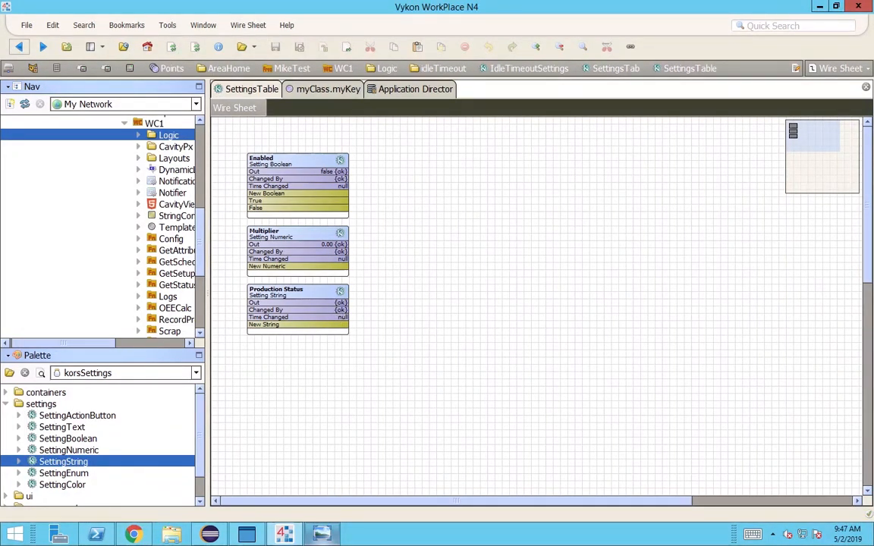
pyautogui.moveTo(321, 534)
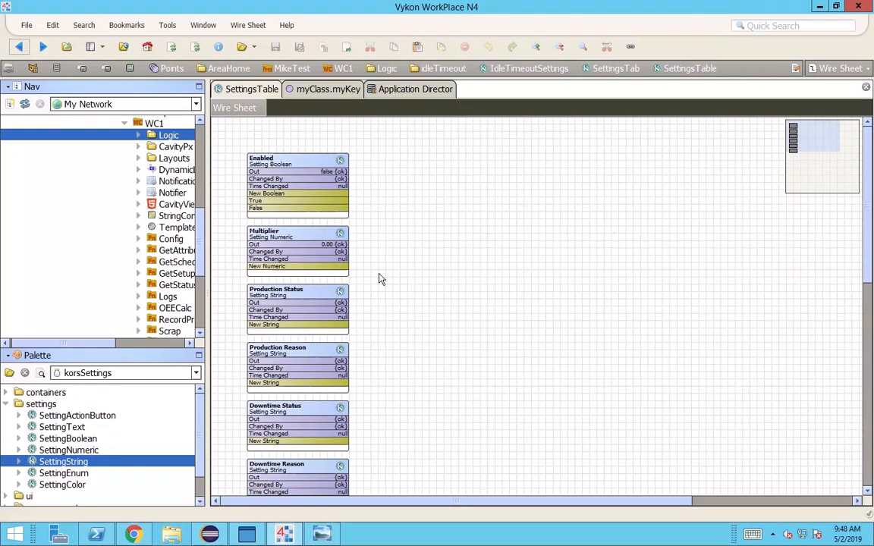
pyautogui.click(816, 152)
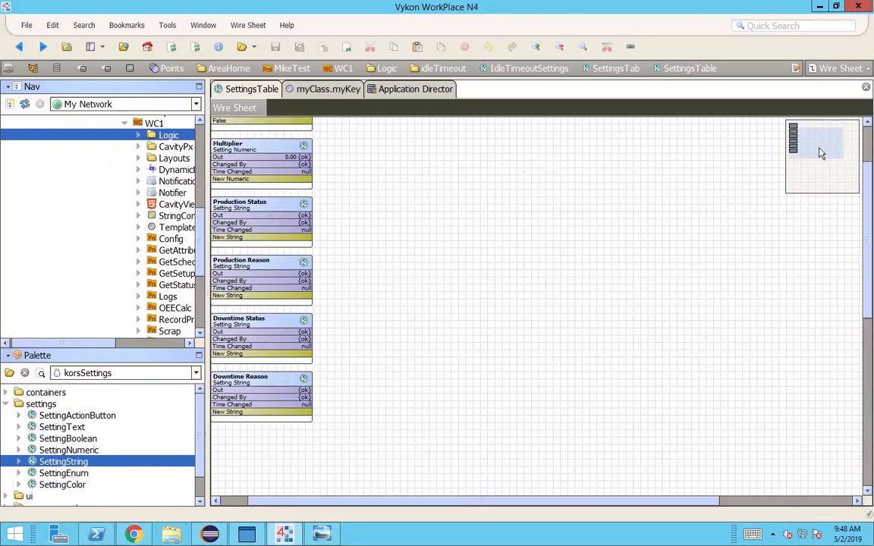
pyautogui.moveTo(817, 152); pyautogui.dragTo(813, 143)
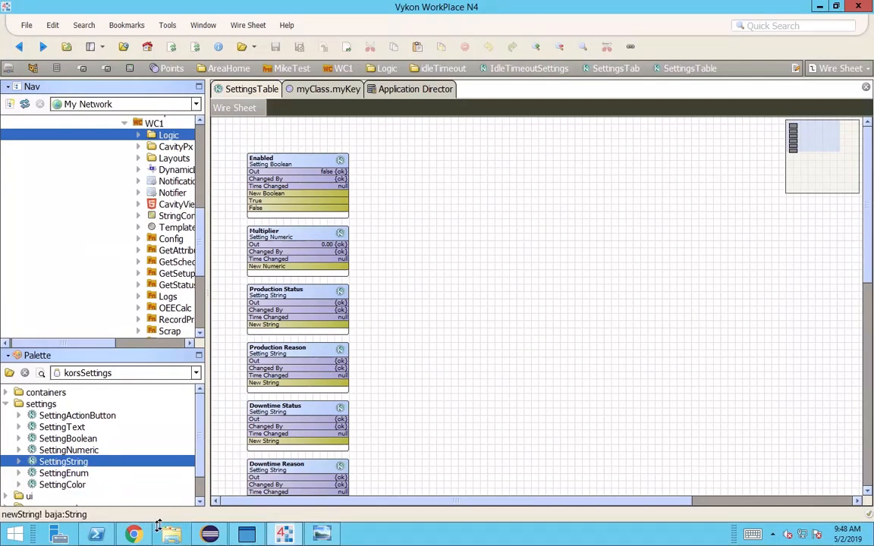
# Step: Switch to Chrome and reopen the Settings Navigation page from the Mach2 home page
pyautogui.click(134, 535)
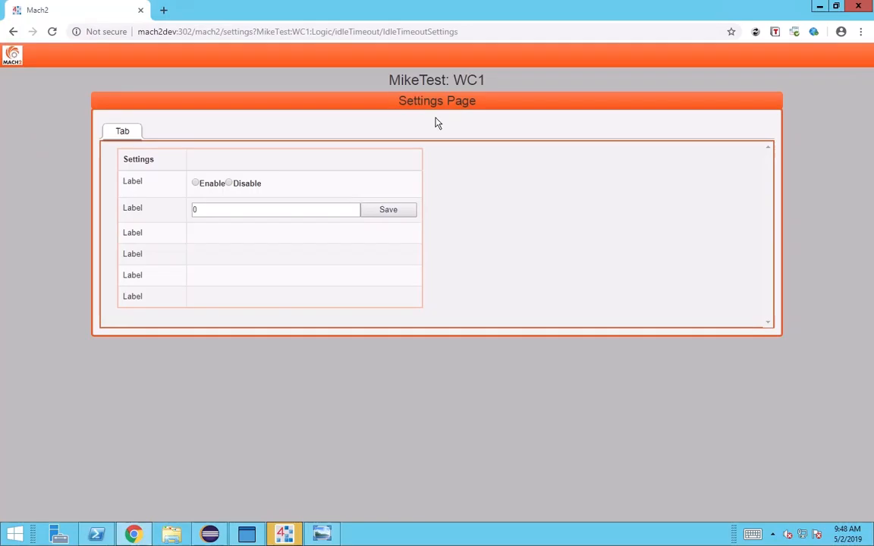
pyautogui.click(15, 33)
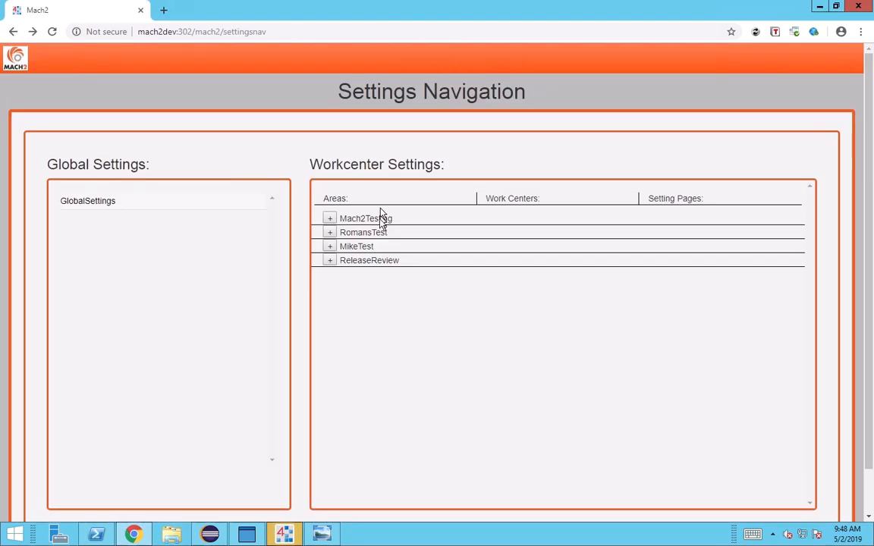
pyautogui.click(331, 247)
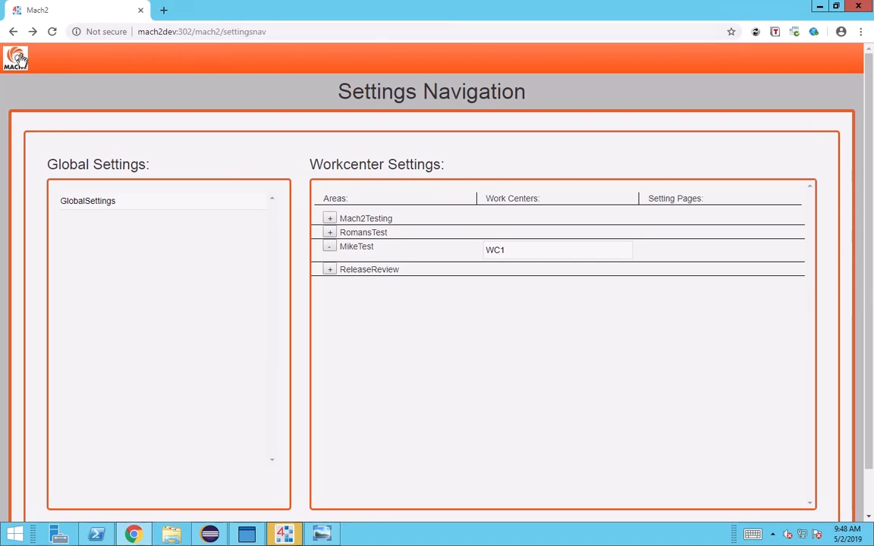
pyautogui.click(15, 58)
pyautogui.click(470, 229)
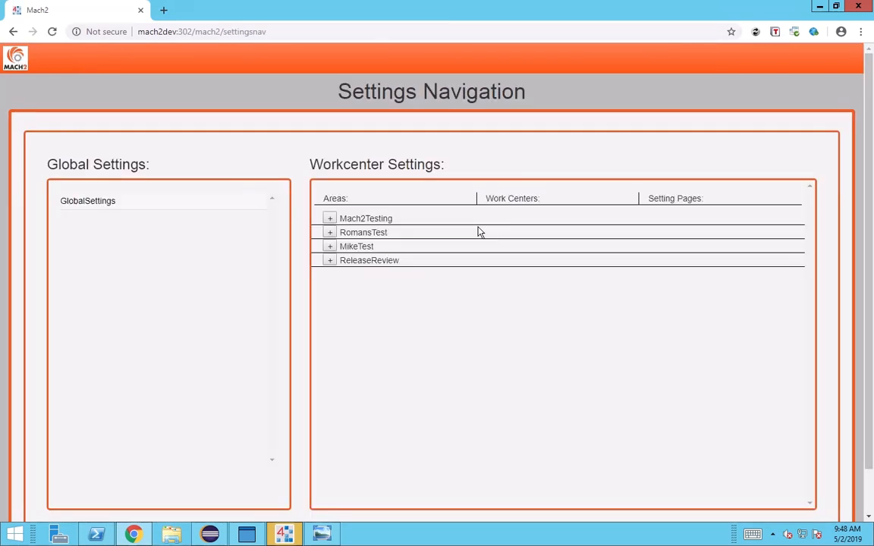
# Step: Open the IdleTimeoutSettings page of work center WC1 in the MikeTest area
pyautogui.click(330, 247)
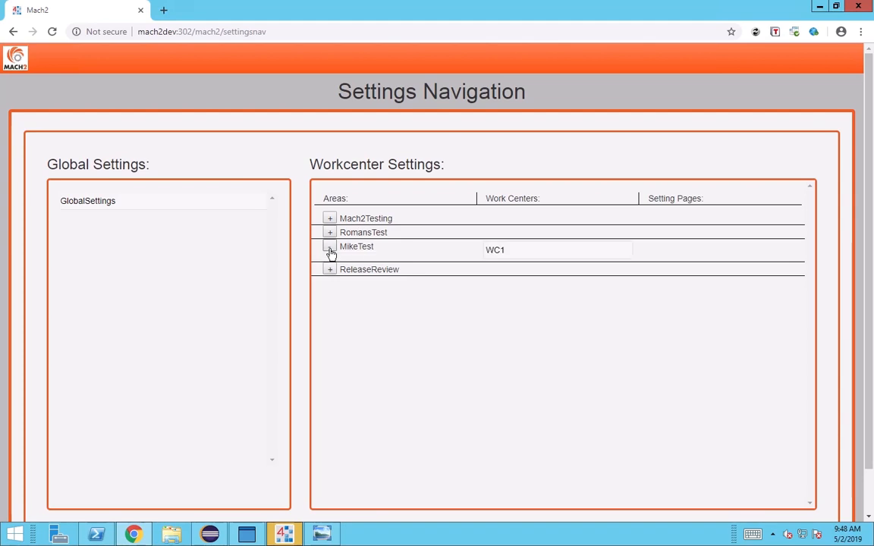
pyautogui.click(497, 257)
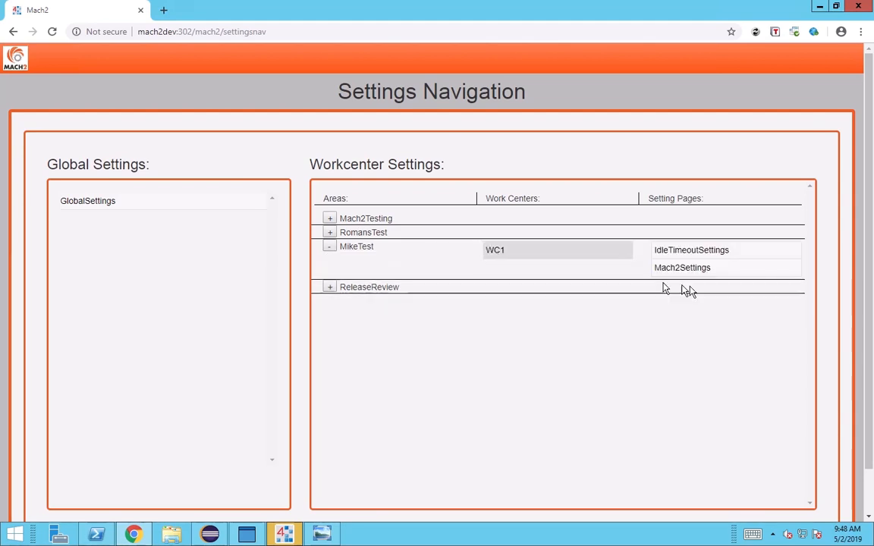
pyautogui.moveTo(714, 276); pyautogui.dragTo(684, 288)
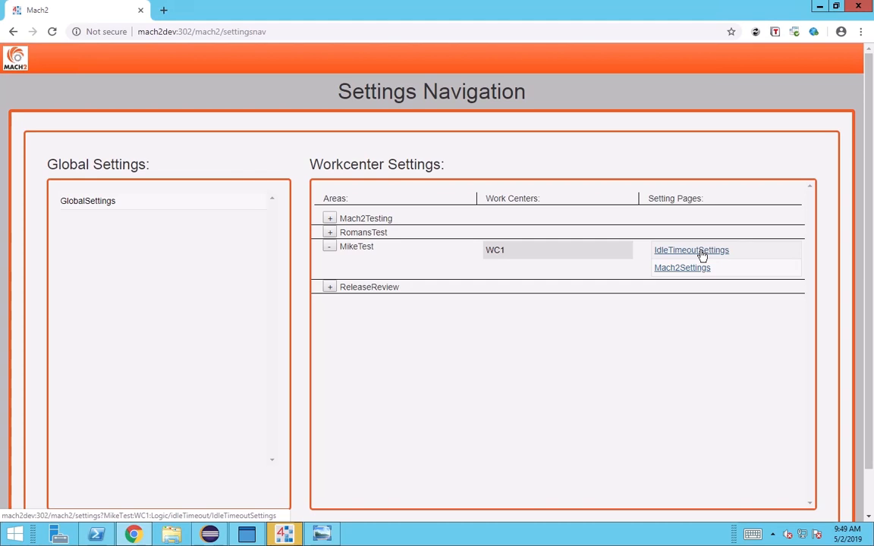
pyautogui.click(702, 256)
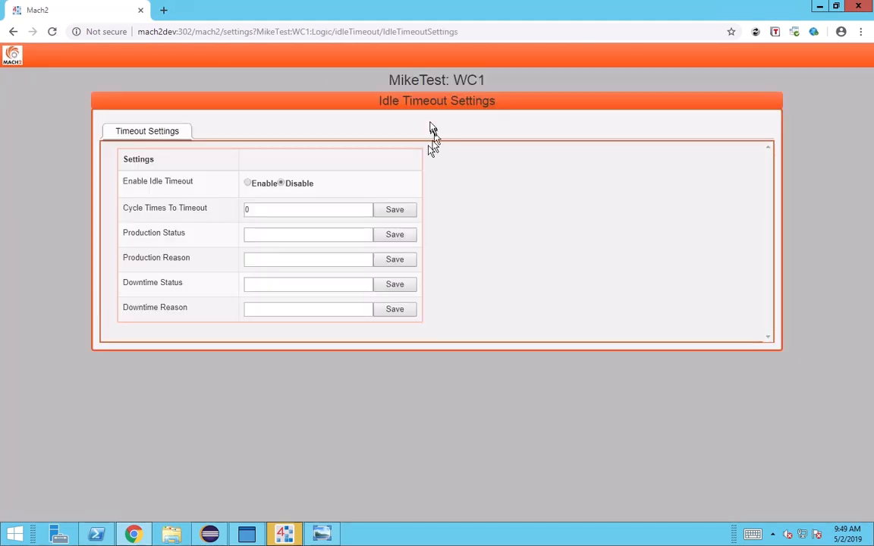
# Step: Check the page title, tab name and table heading on the settings page
pyautogui.moveTo(503, 100); pyautogui.dragTo(363, 99)
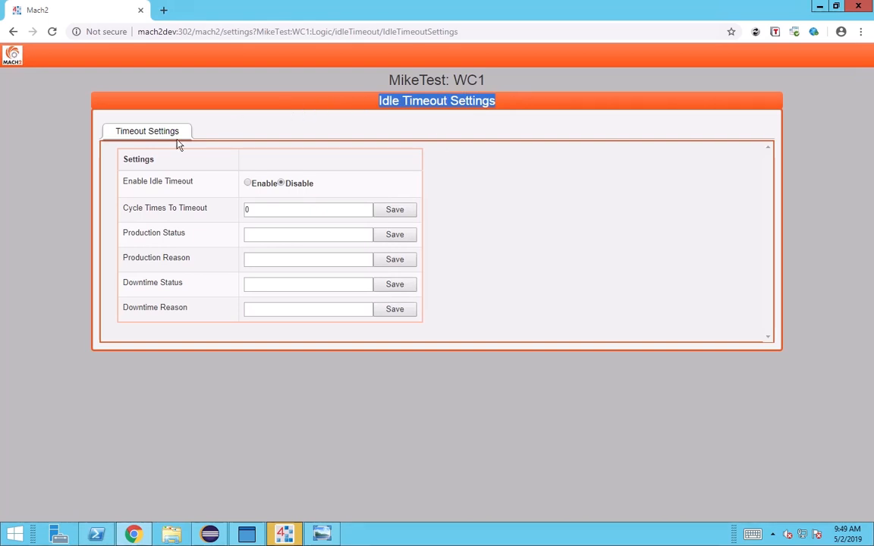
pyautogui.moveTo(181, 135); pyautogui.dragTo(114, 132)
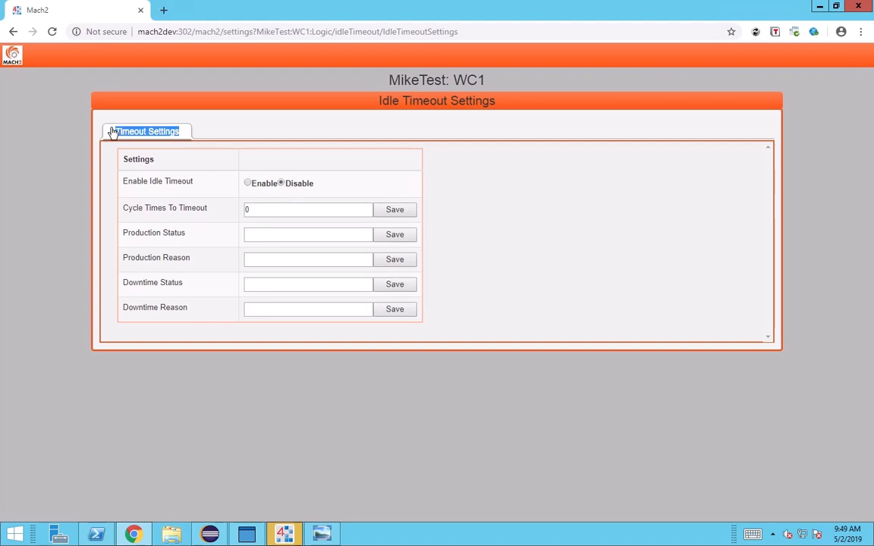
pyautogui.moveTo(160, 161); pyautogui.dragTo(129, 160)
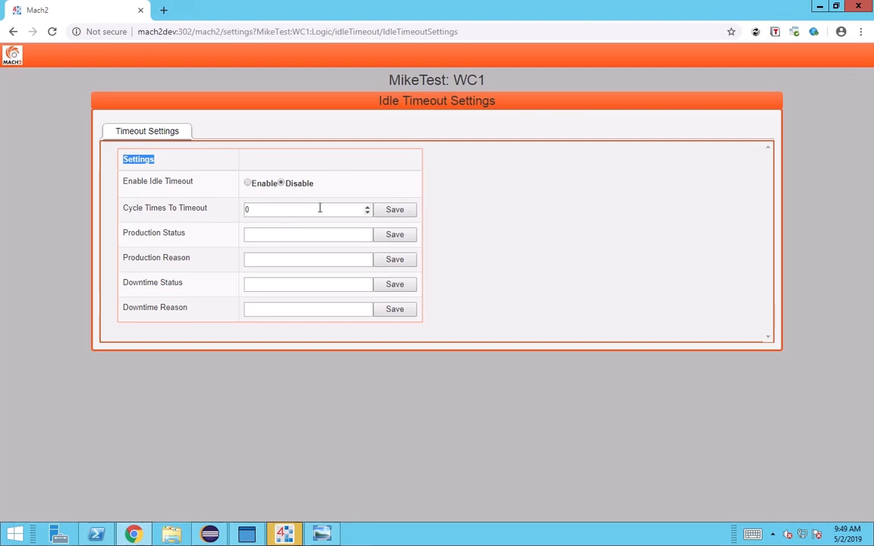
# Step: Set Cycle Times To Timeout to 3 and Production Status to "blah", saving each value
pyautogui.doubleClick(264, 209)
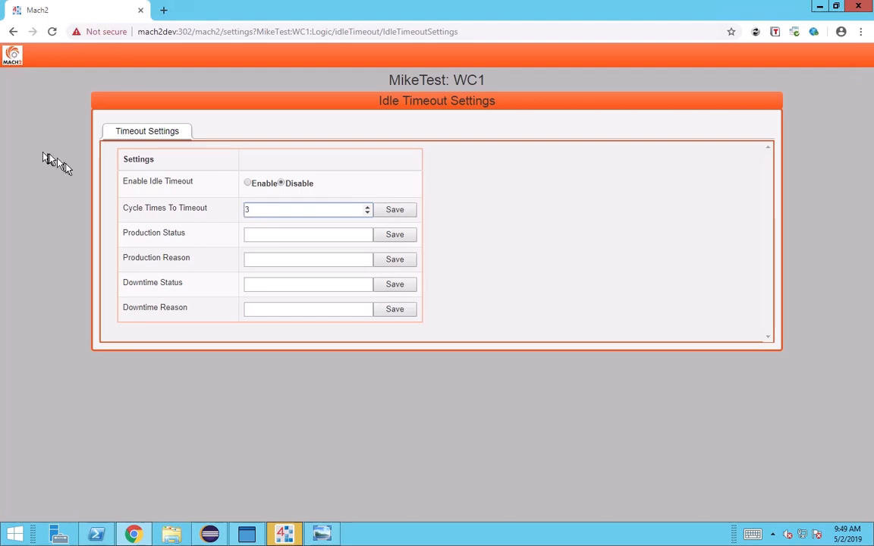
pyautogui.click(389, 211)
pyautogui.click(305, 235)
pyautogui.write('blah')
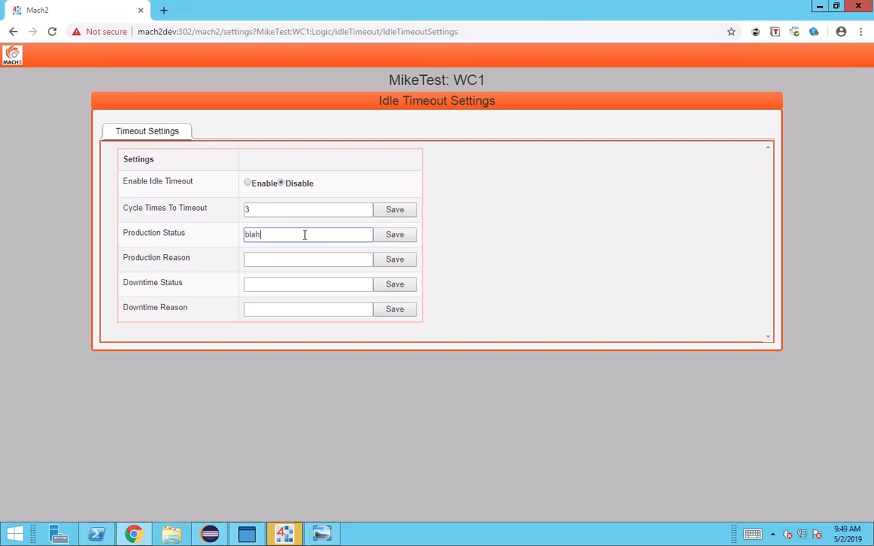
pyautogui.click(404, 233)
# Step: Fill in and save Production Reason as "blah blah", Downtime Status as "test" and Downtime Reason as "test test"
pyautogui.click(307, 259)
pyautogui.write('blah blah')
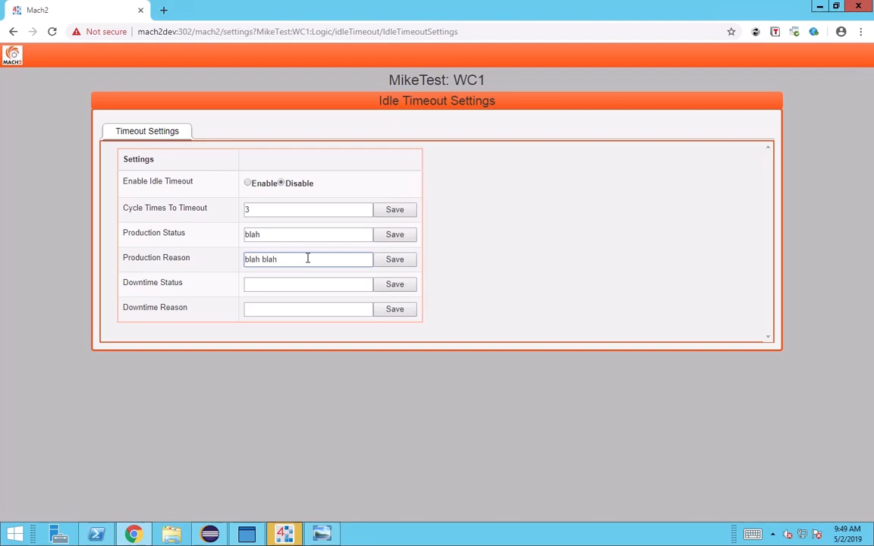
pyautogui.click(311, 285)
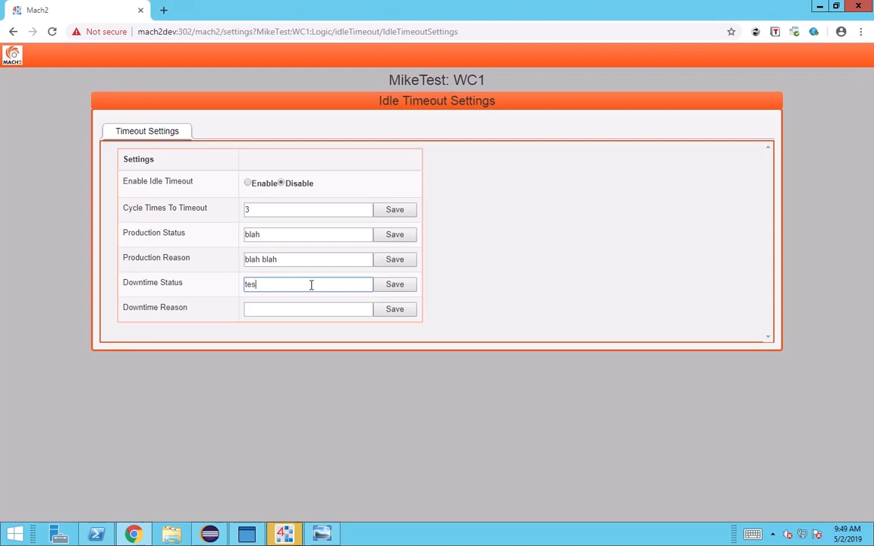
pyautogui.click(311, 309)
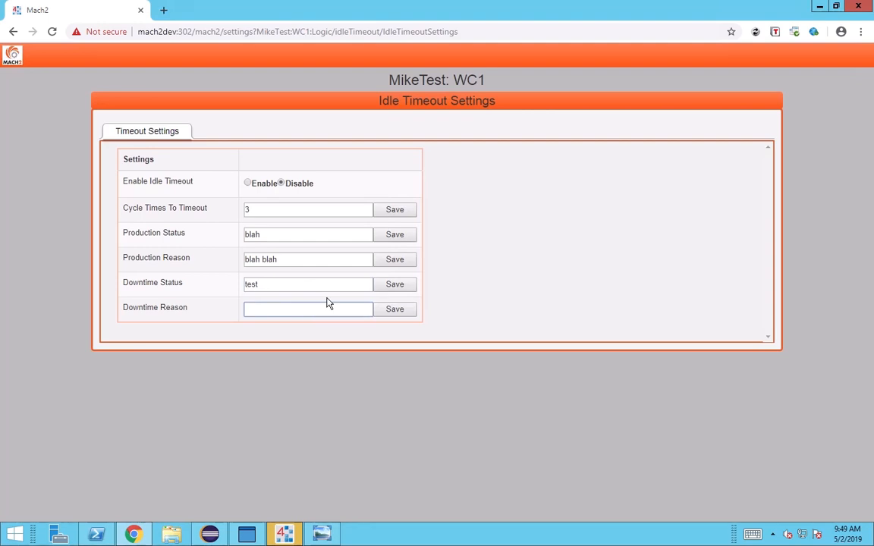
pyautogui.click(396, 310)
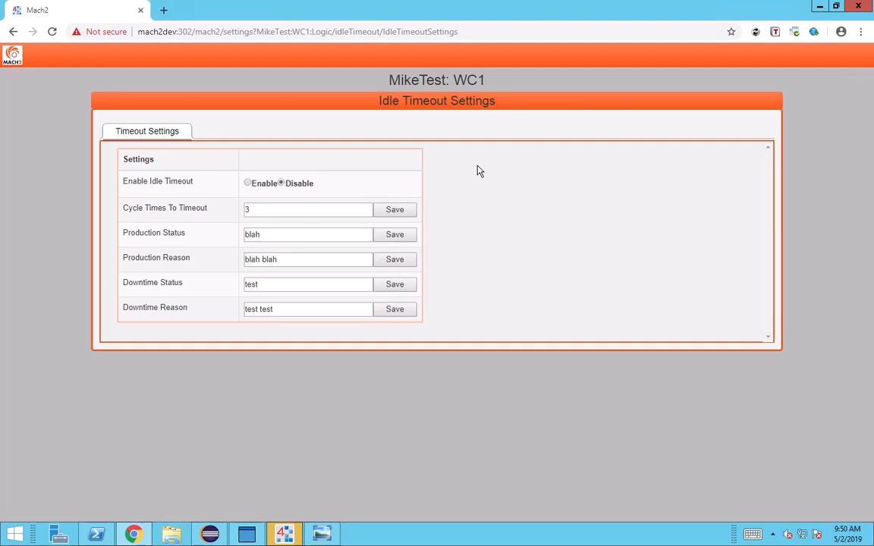
# Step: Switch to Vykon WorkPlace and go up to the idleTimeout folder's wire sheet
pyautogui.click(317, 212)
pyautogui.doubleClick(279, 237)
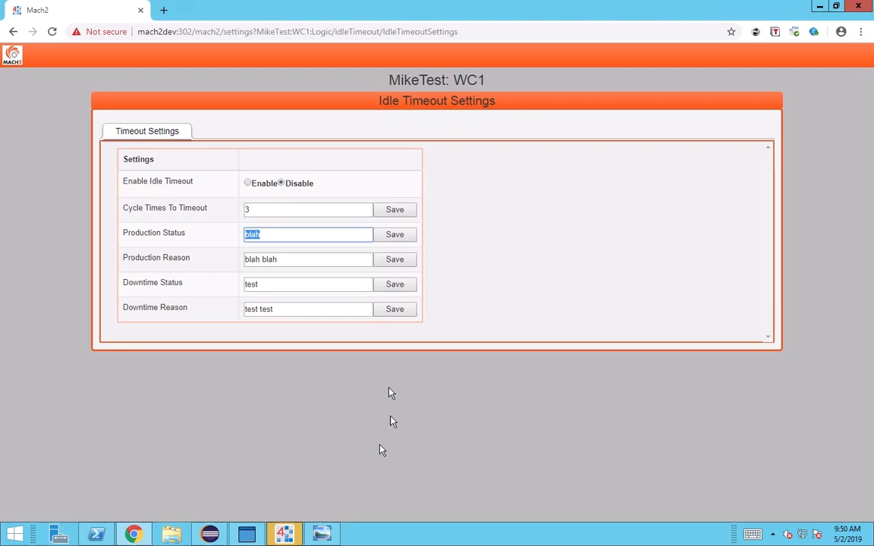
pyautogui.click(283, 534)
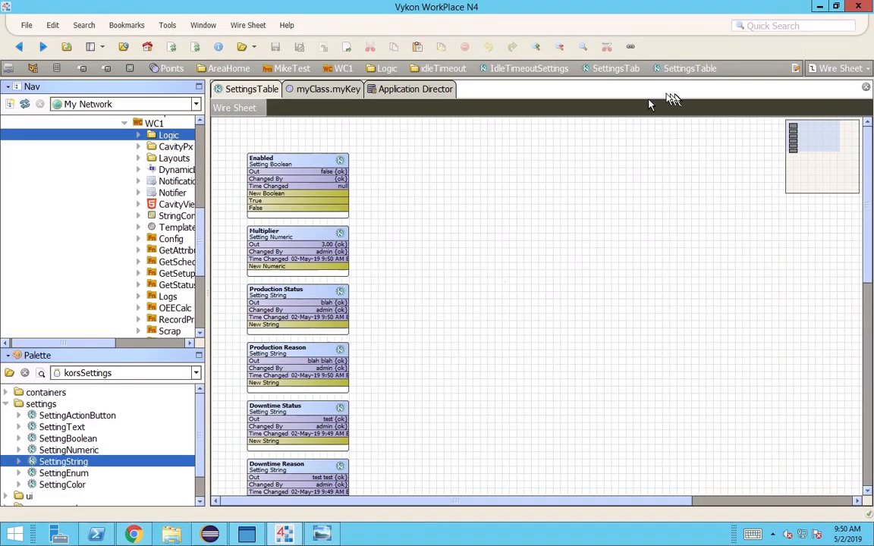
pyautogui.click(439, 72)
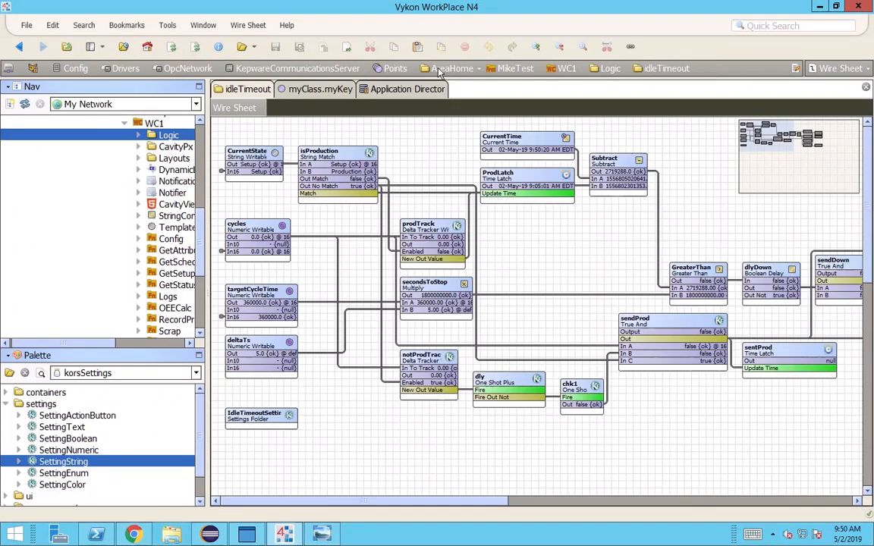
# Step: Open the Composite Editor for the IdleTimeoutSettings folder and widen its component tree
pyautogui.click(284, 415)
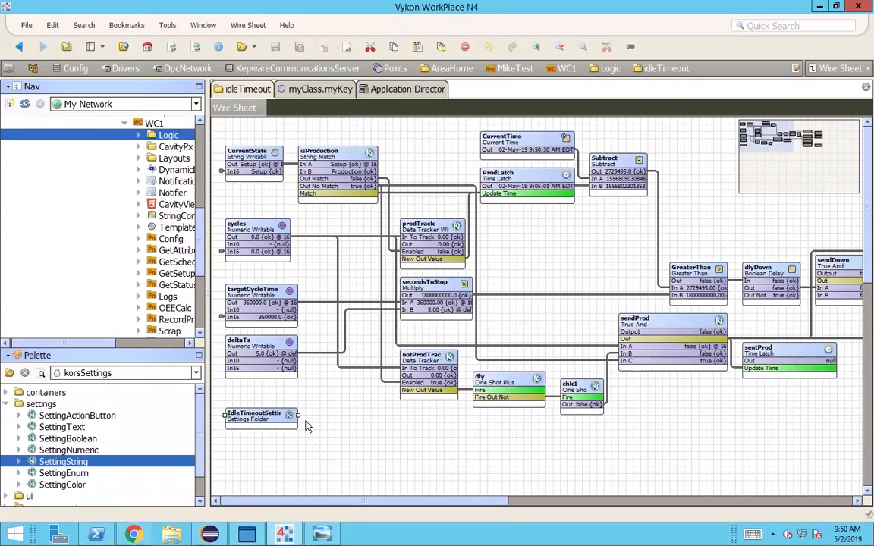
pyautogui.scroll(-3, 305, 427)
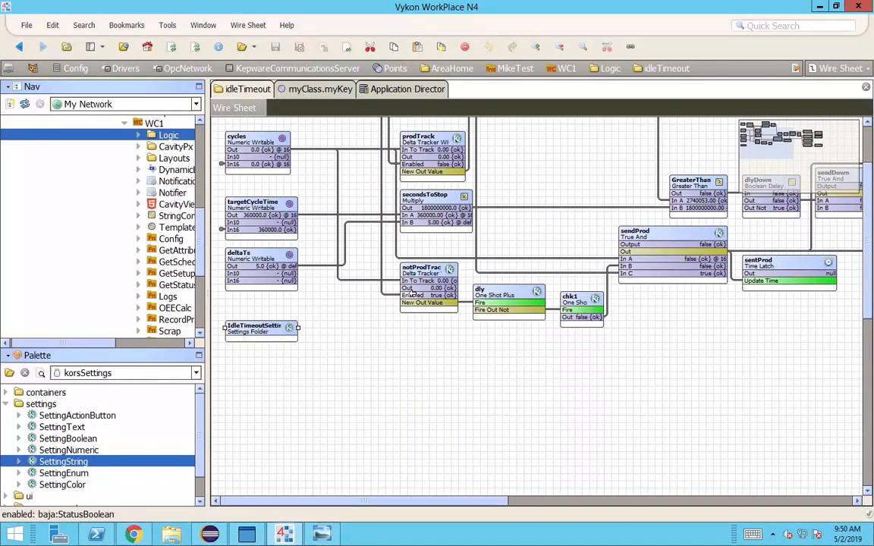
pyautogui.rightClick(254, 327)
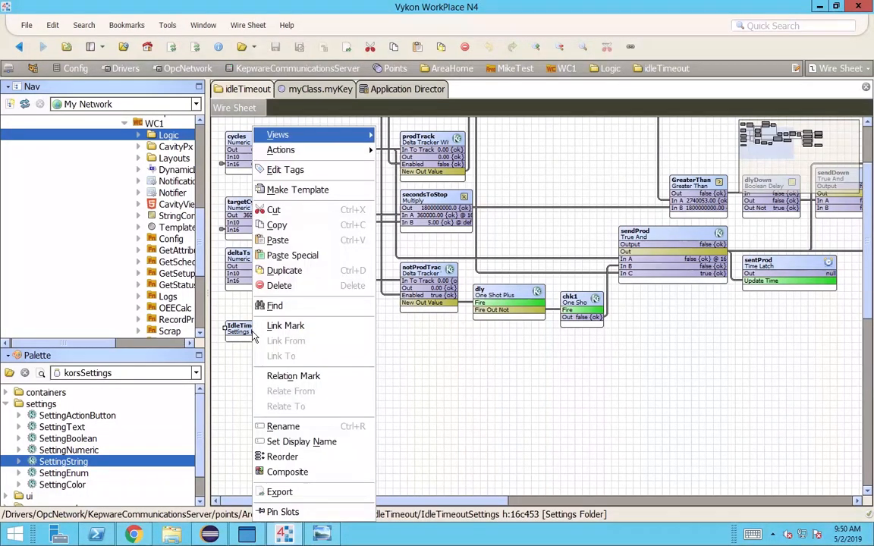
pyautogui.click(286, 471)
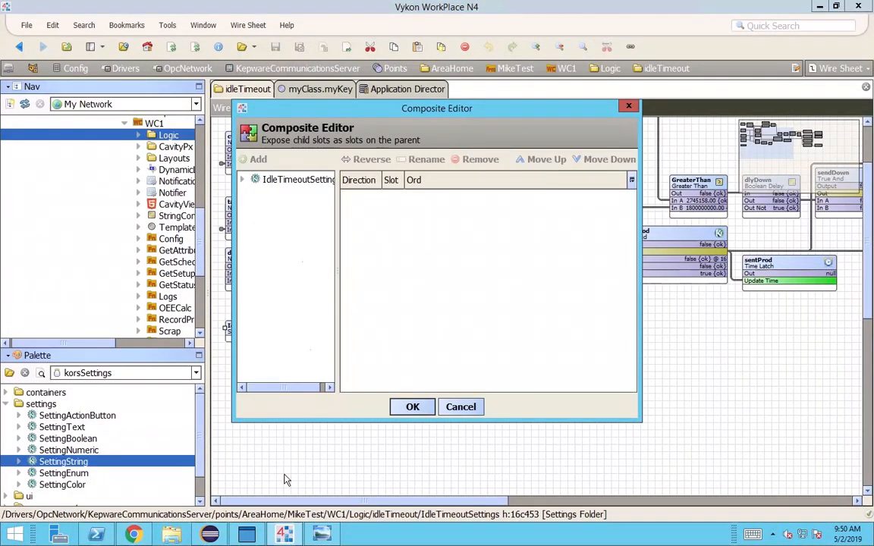
pyautogui.moveTo(336, 241); pyautogui.dragTo(422, 243)
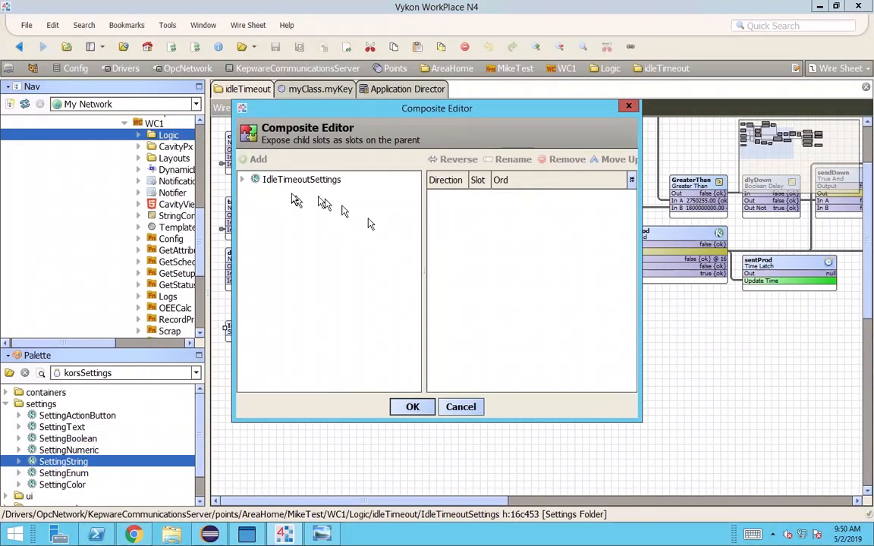
# Step: Expose the Out slot of the Enabled setting, found under SettingsTab and SettingsTable, on the composite
pyautogui.click(242, 179)
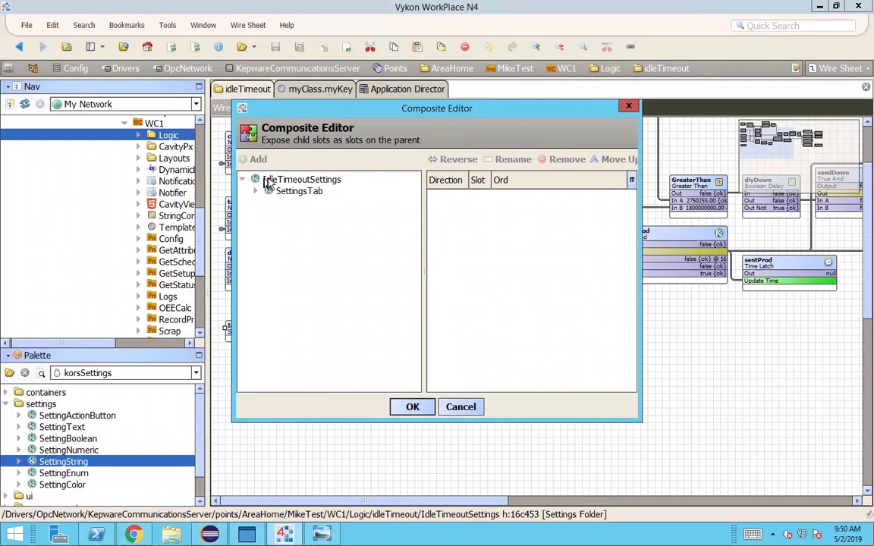
pyautogui.click(265, 182)
pyautogui.click(257, 191)
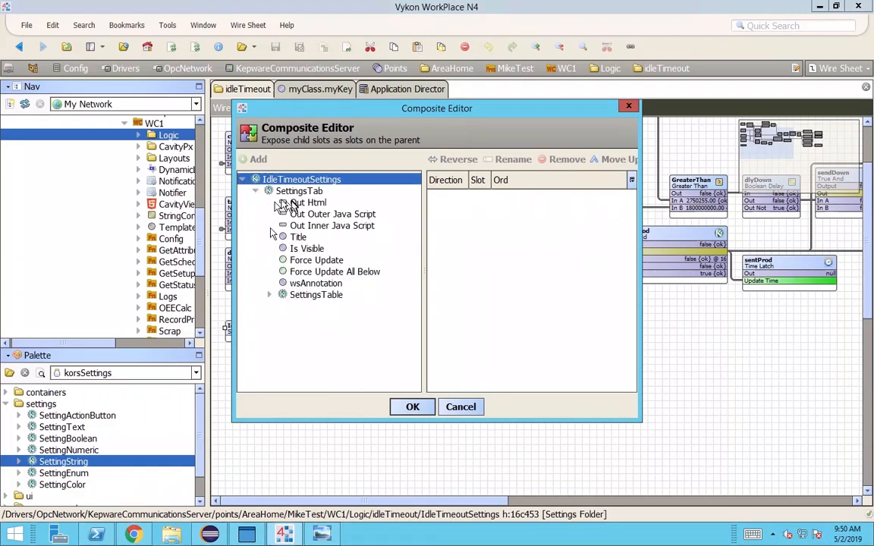
pyautogui.click(269, 295)
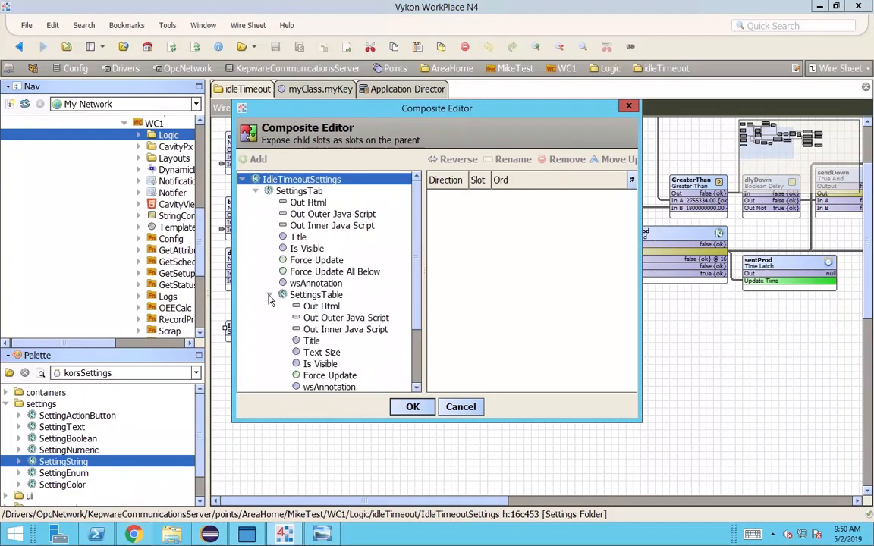
pyautogui.click(312, 297)
pyautogui.scroll(-2, 313, 300)
pyautogui.click(325, 319)
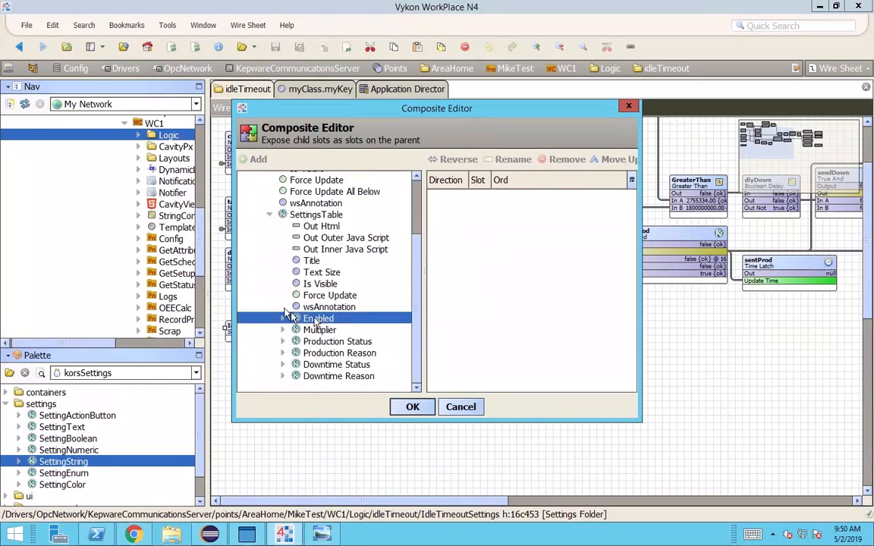
pyautogui.click(284, 318)
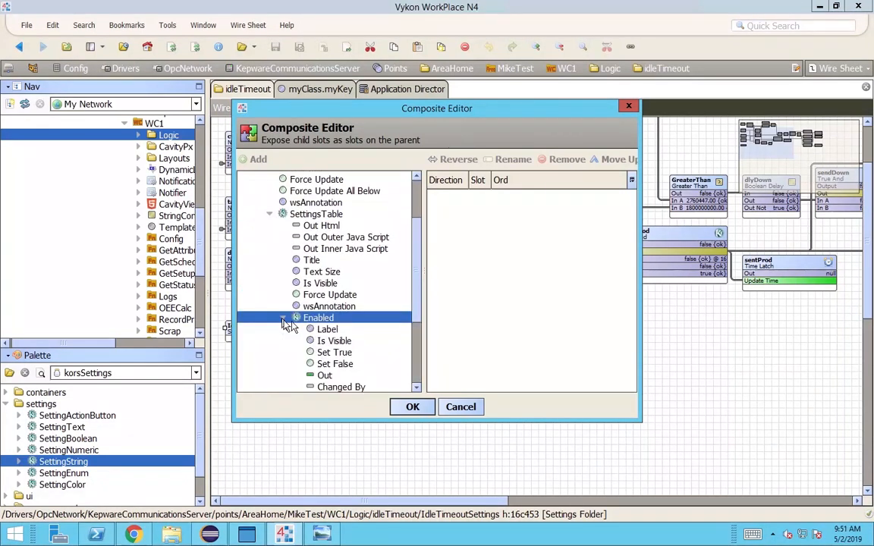
pyautogui.doubleClick(318, 375)
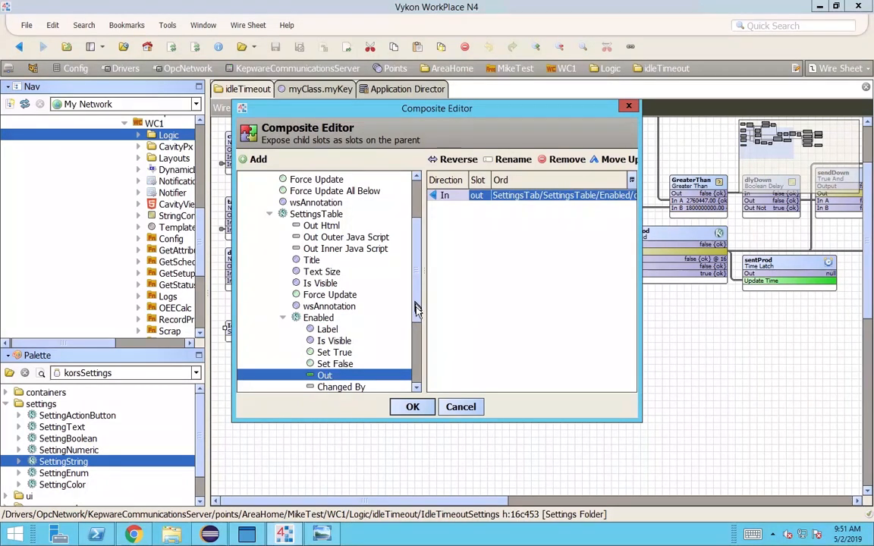
# Step: Add the Multiplier setting's Out slot to the composite
pyautogui.moveTo(416, 304); pyautogui.dragTo(420, 332)
pyautogui.click(282, 251)
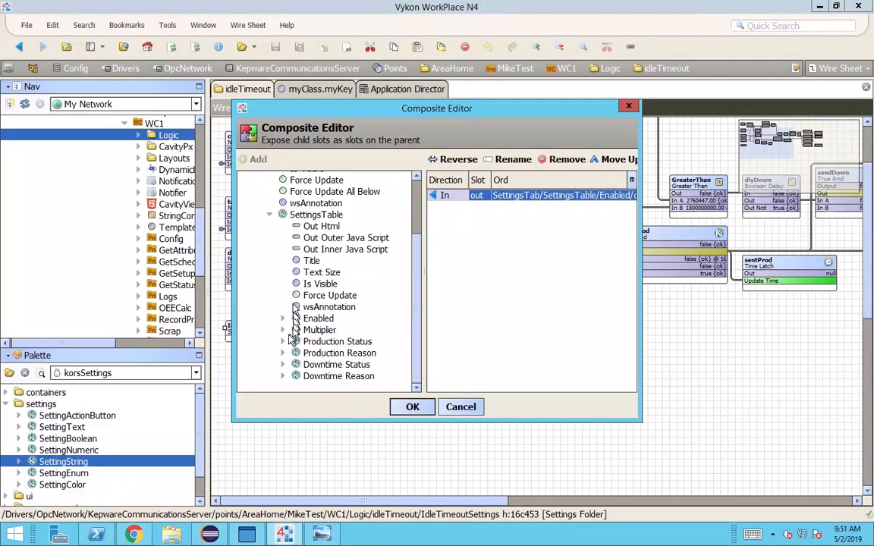
pyautogui.click(283, 330)
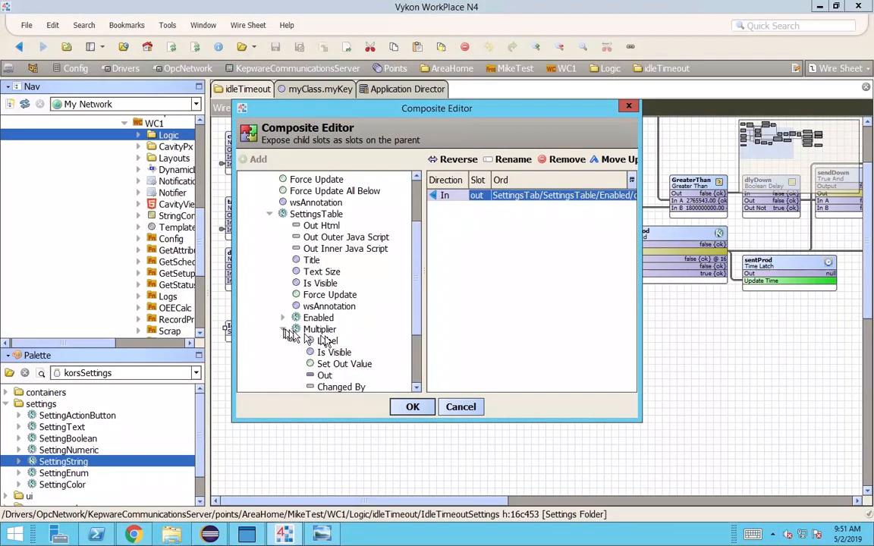
pyautogui.doubleClick(324, 375)
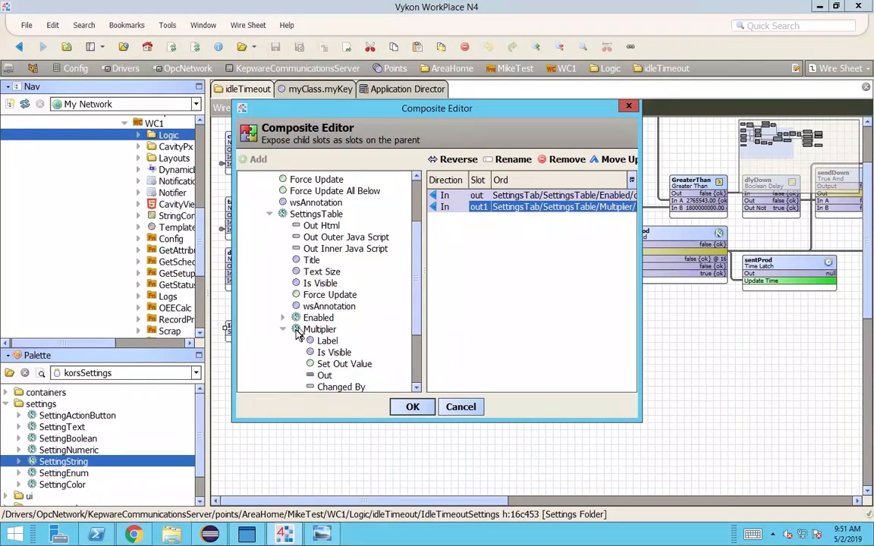
# Step: Add the Out slots of Production Status and Production Reason to the composite
pyautogui.click(285, 331)
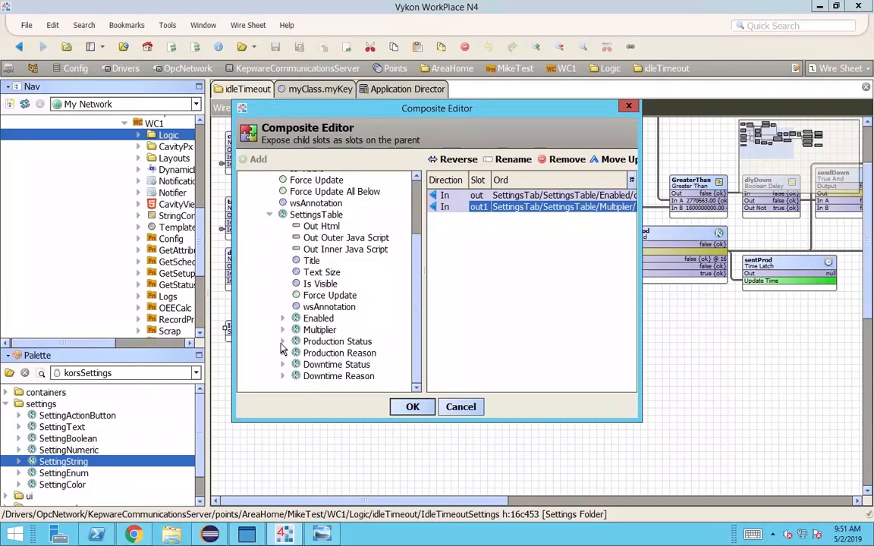
pyautogui.click(282, 341)
pyautogui.scroll(-2, 334, 377)
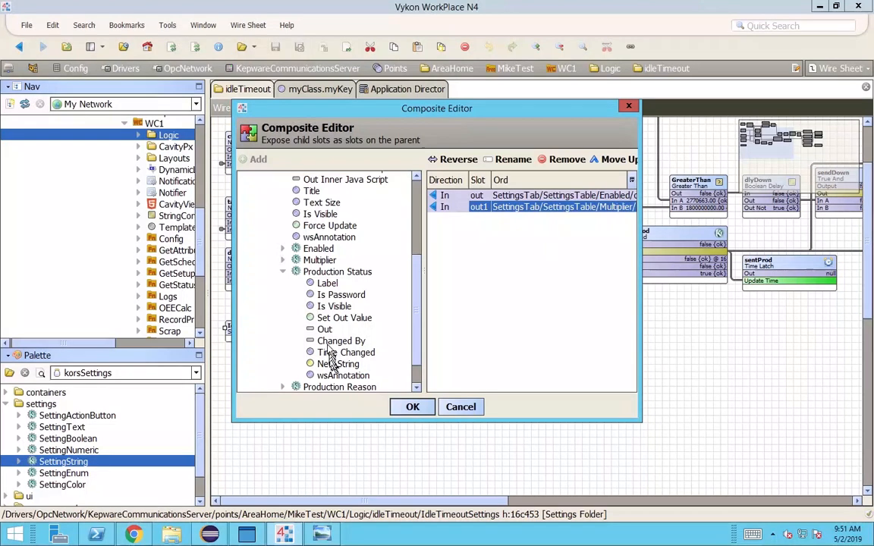
pyautogui.doubleClick(325, 330)
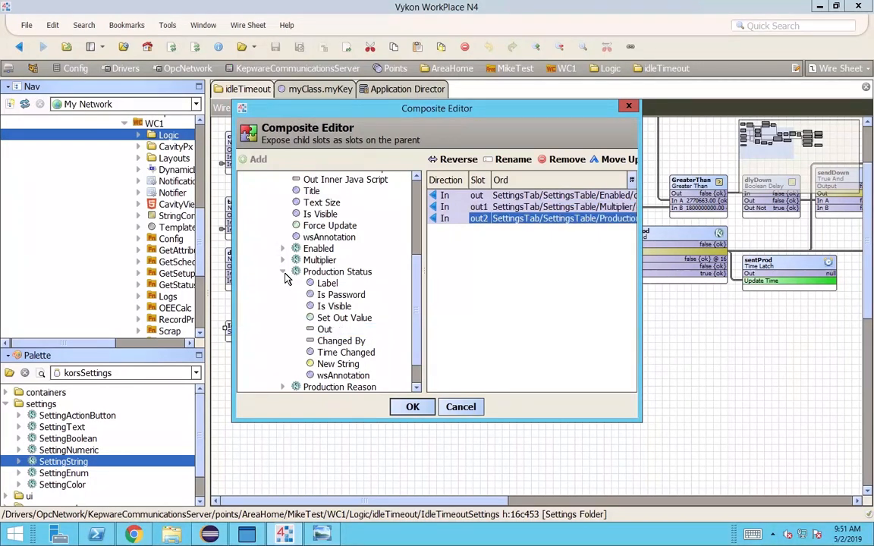
pyautogui.click(283, 272)
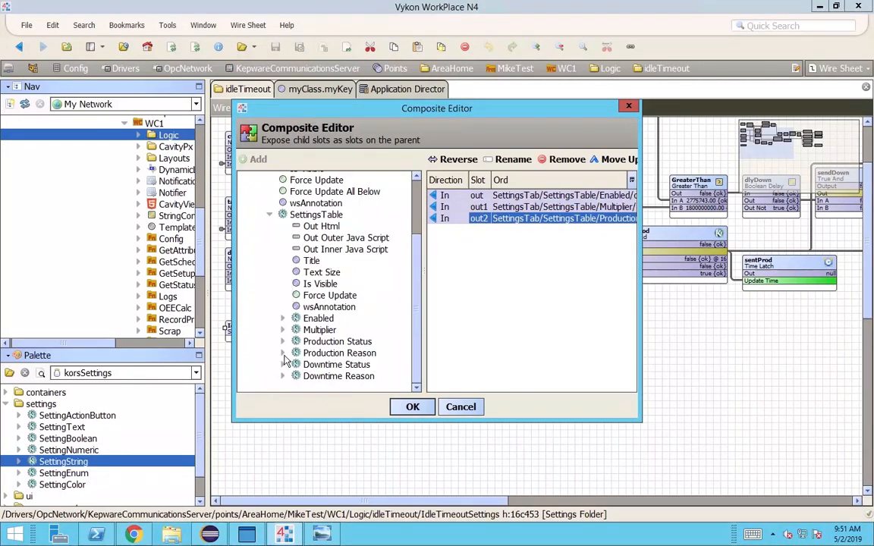
pyautogui.click(285, 355)
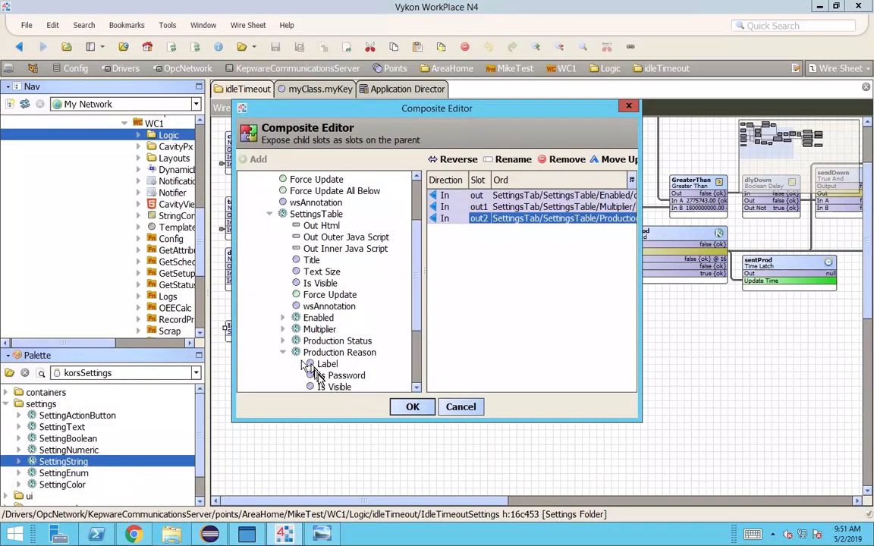
pyautogui.scroll(-3, 311, 368)
pyautogui.click(319, 310)
pyautogui.doubleClick(320, 309)
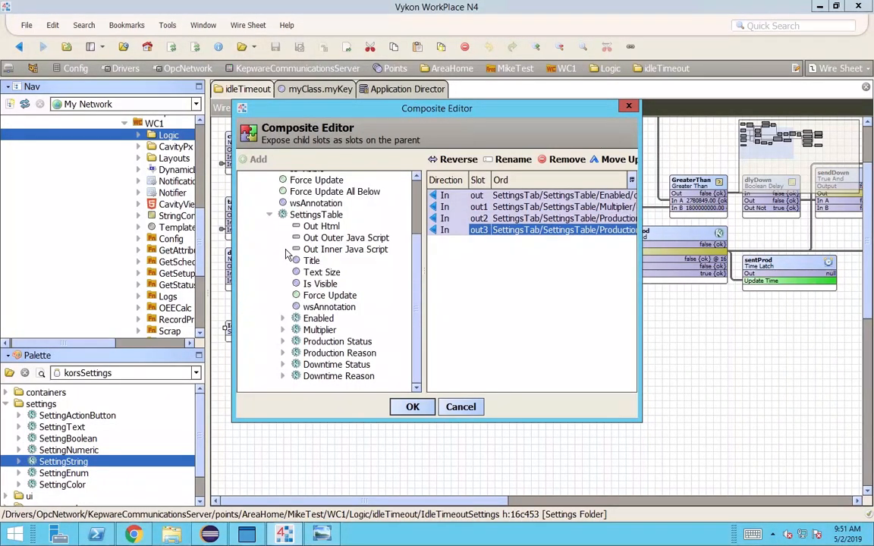
# Step: Add the Out slots of Downtime Status and Downtime Reason to the composite
pyautogui.click(282, 364)
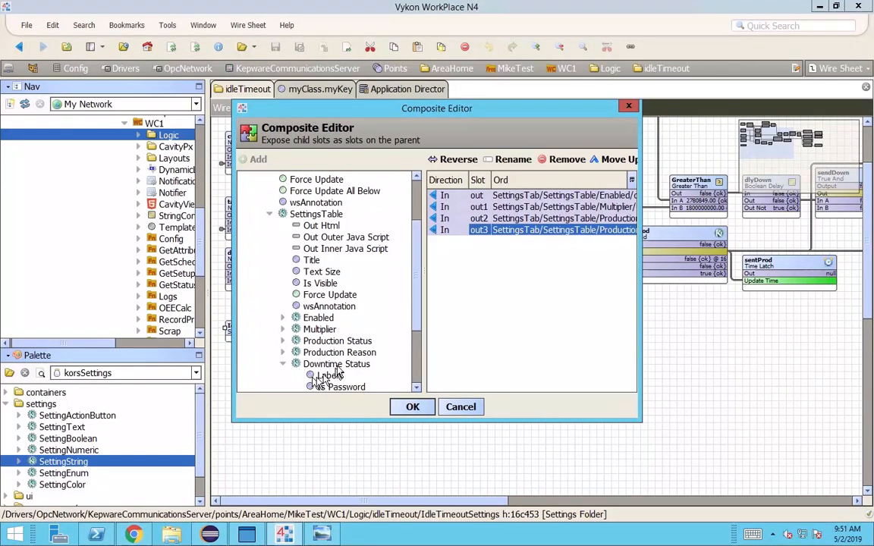
pyautogui.scroll(-3, 319, 377)
pyautogui.doubleClick(324, 318)
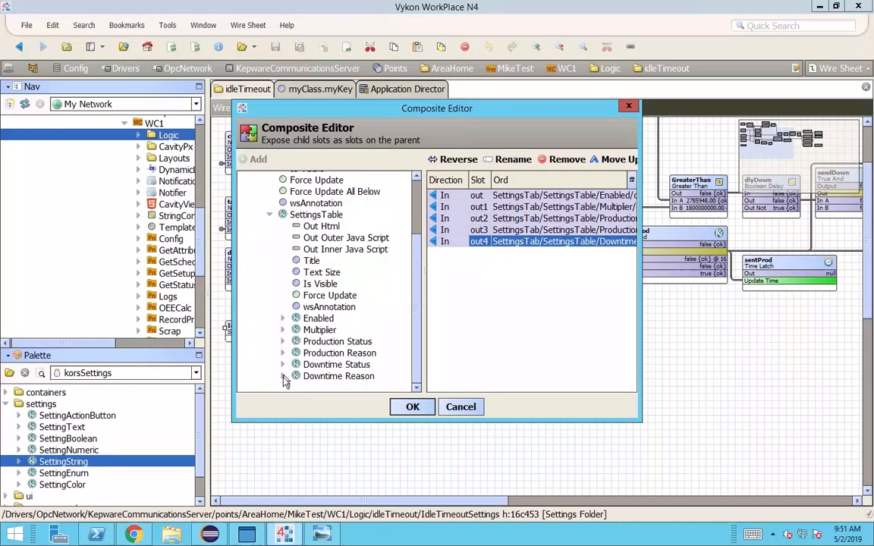
pyautogui.click(283, 375)
pyautogui.scroll(-3, 369, 367)
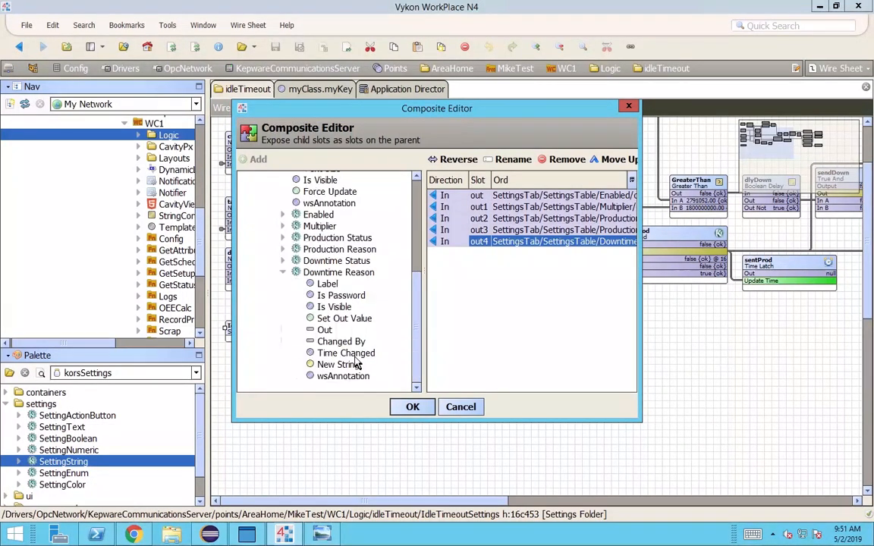
pyautogui.doubleClick(325, 330)
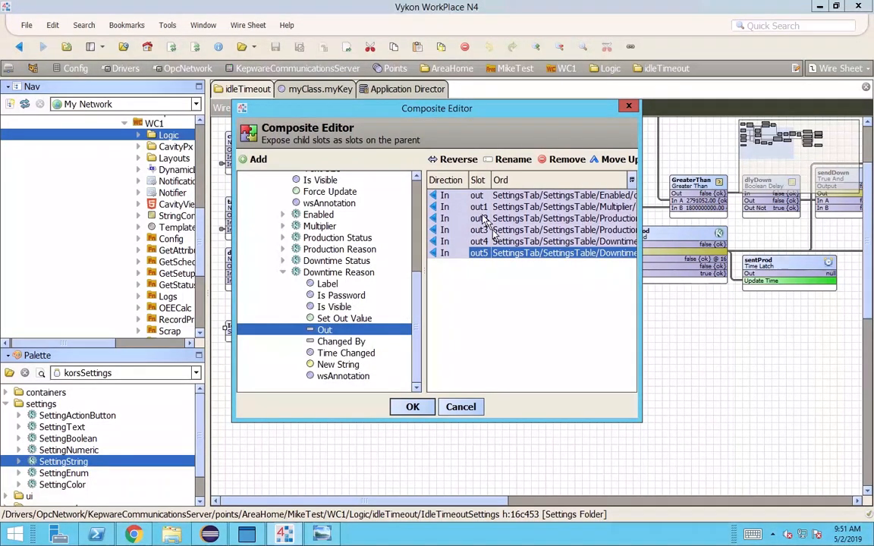
# Step: Reverse the direction of all six exposed composite slots from In to Out
pyautogui.click(446, 195)
pyautogui.click(448, 206)
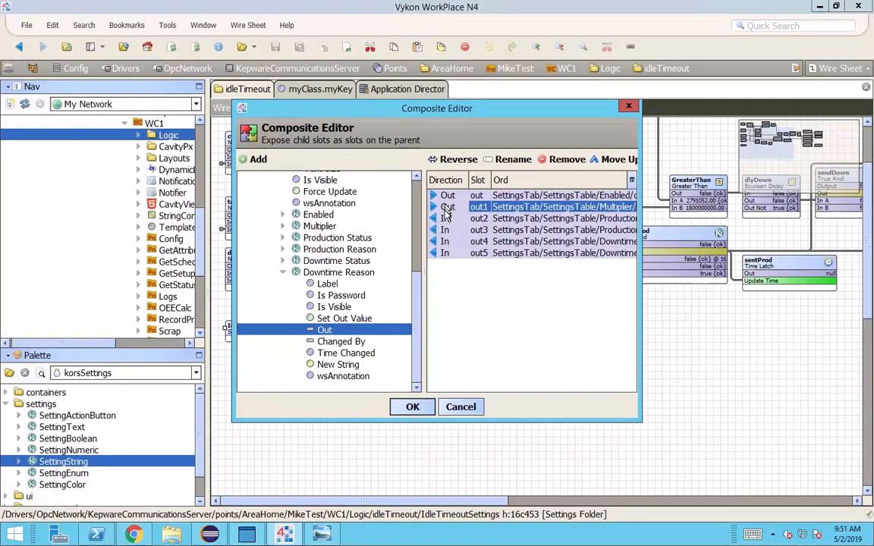
pyautogui.click(446, 218)
pyautogui.click(446, 229)
pyautogui.click(446, 241)
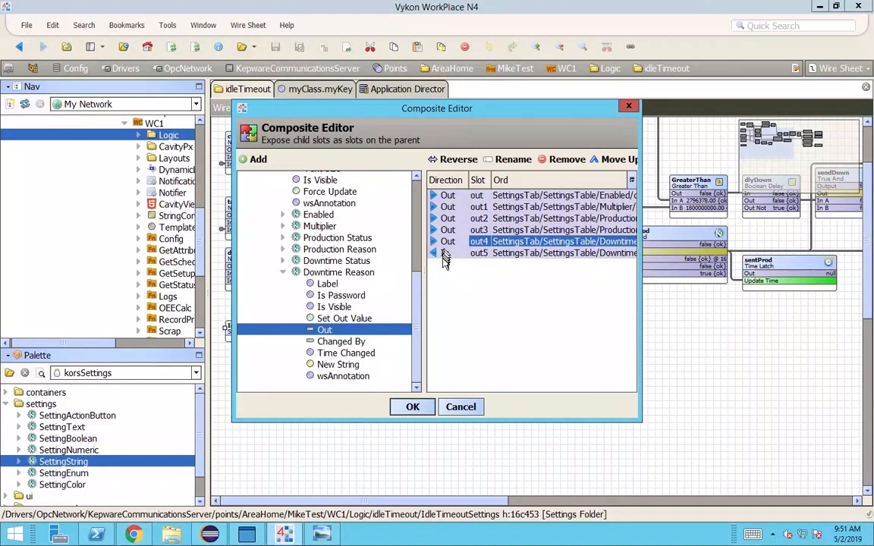
pyautogui.click(446, 253)
# Step: Rename the Enabled slot to outEnabled and the Multiplier slot to outCycles in the composite
pyautogui.moveTo(495, 180); pyautogui.dragTo(553, 180)
pyautogui.doubleClick(492, 196)
pyautogui.press('End')
pyautogui.write('Enable')
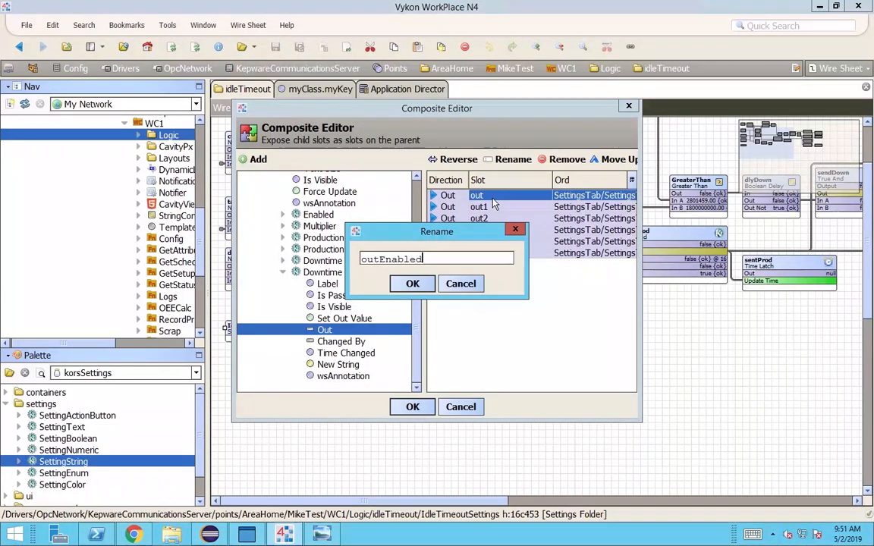
pyautogui.write('d')
pyautogui.press('Return')
pyautogui.doubleClick(497, 207)
pyautogui.press('End')
pyautogui.press('BackSpace')
pyautogui.write('Cycles')
pyautogui.press('Return')
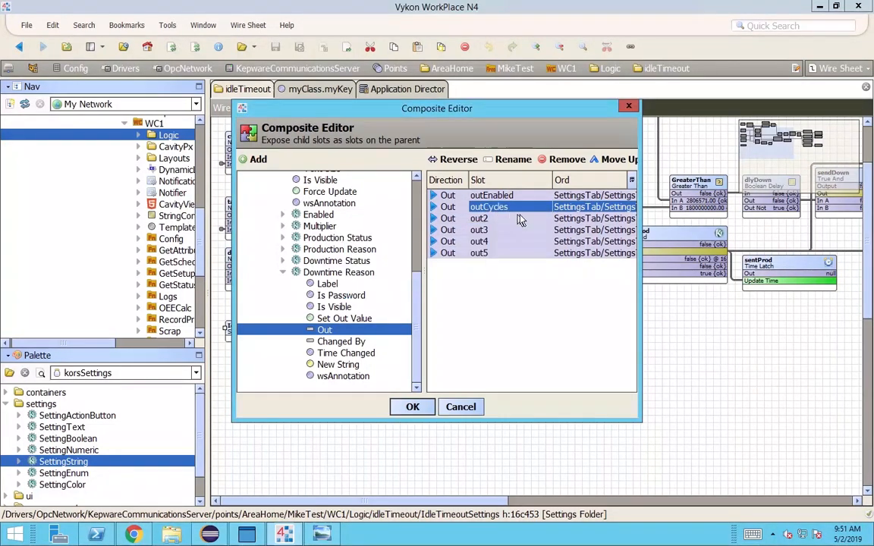
# Step: Rename the remaining four slots outProdStatus, outProdReason, outDownStatus and outDownReason, and apply the composite
pyautogui.doubleClick(510, 219)
pyautogui.write('outProdStatus')
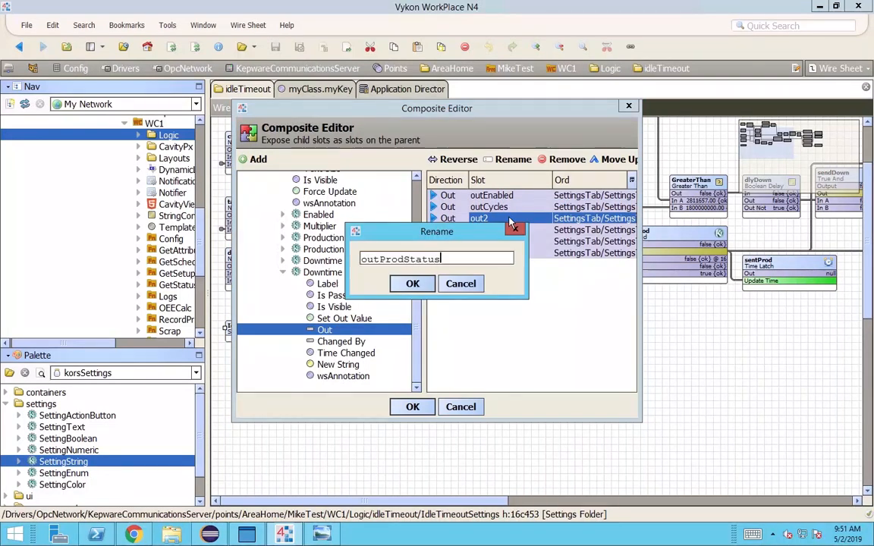
pyautogui.press('Return')
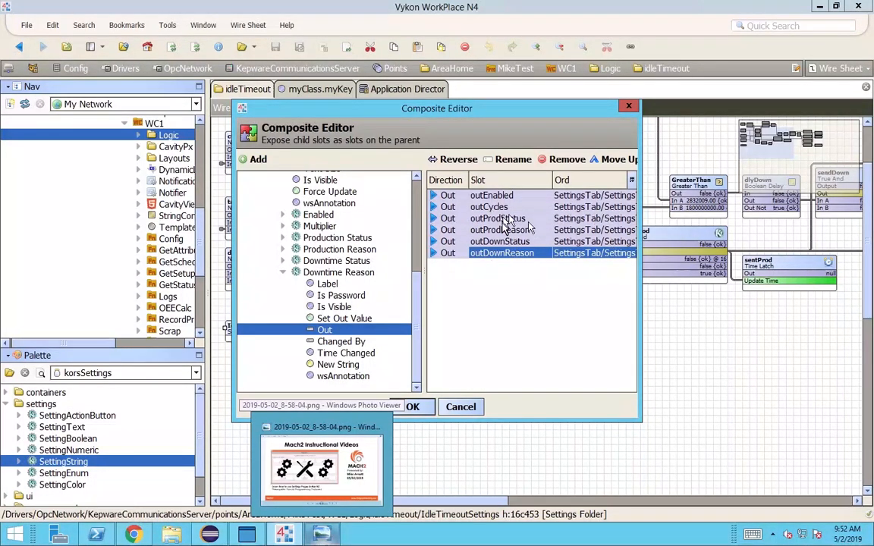
pyautogui.click(489, 332)
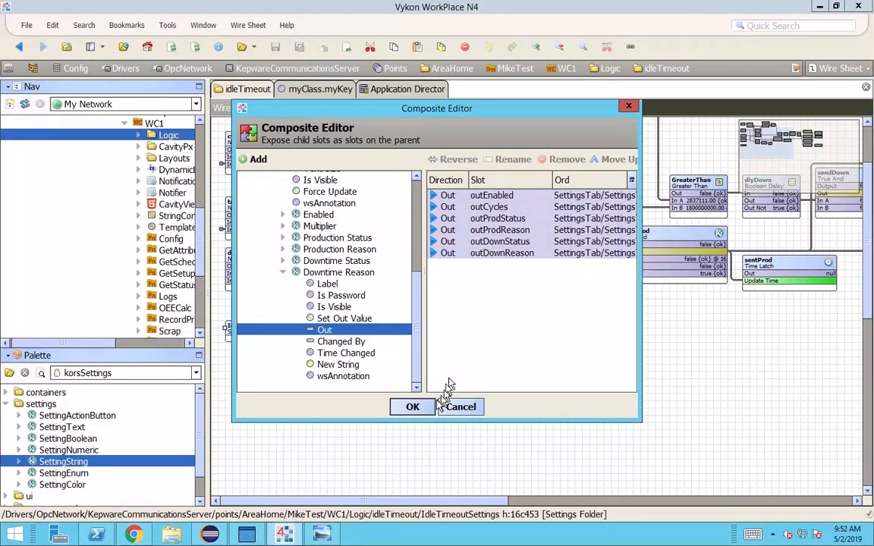
pyautogui.click(414, 408)
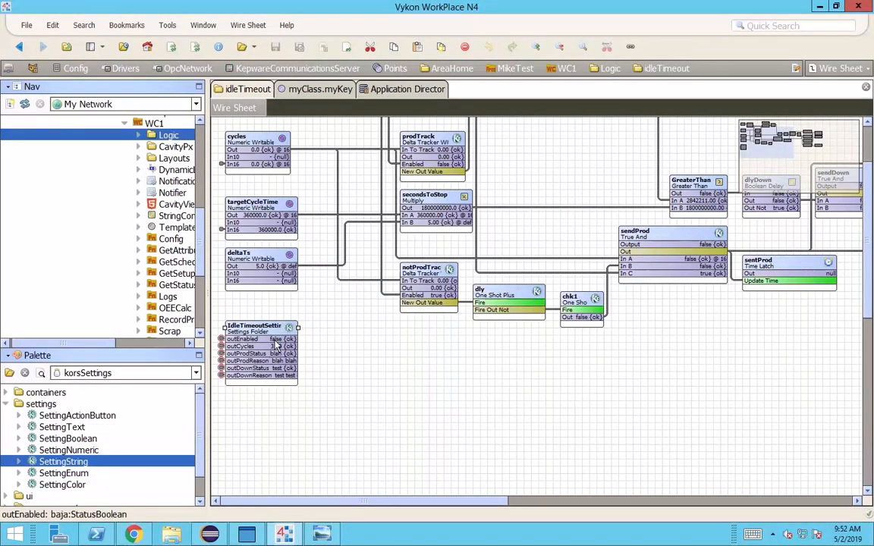
# Step: Link IdleTimeoutSettings outCycles to In16 of deltaTs, and outEnabled to In D of sendProd and In B of sendDown
pyautogui.moveTo(306, 331); pyautogui.dragTo(320, 332)
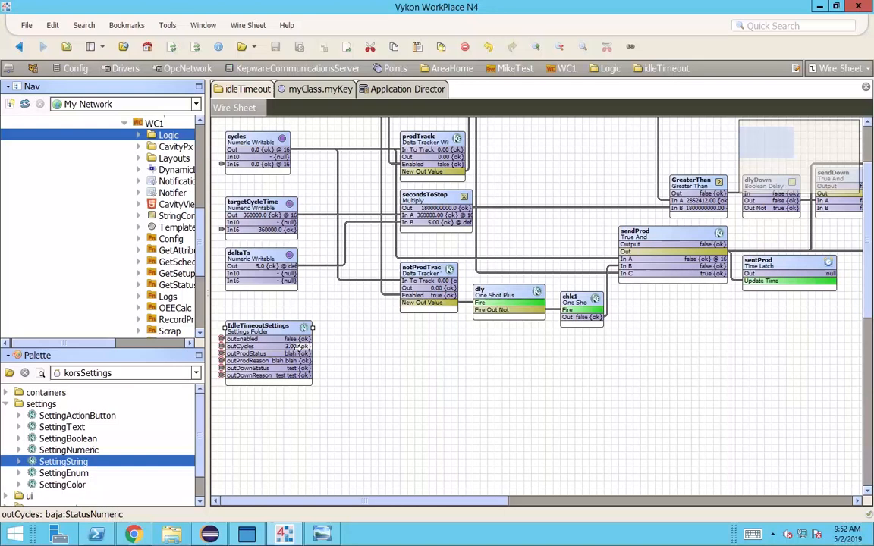
pyautogui.moveTo(302, 347); pyautogui.dragTo(236, 280)
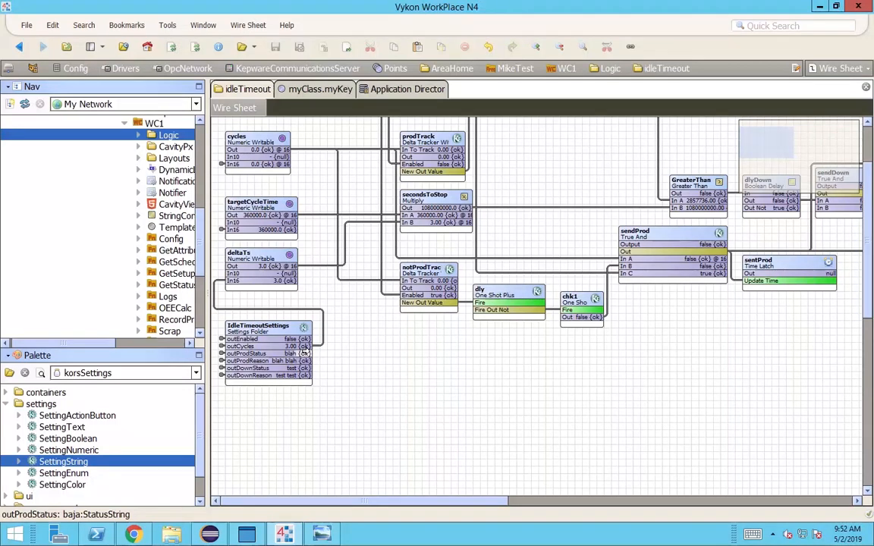
pyautogui.moveTo(599, 259); pyautogui.dragTo(626, 282)
pyautogui.click(487, 243)
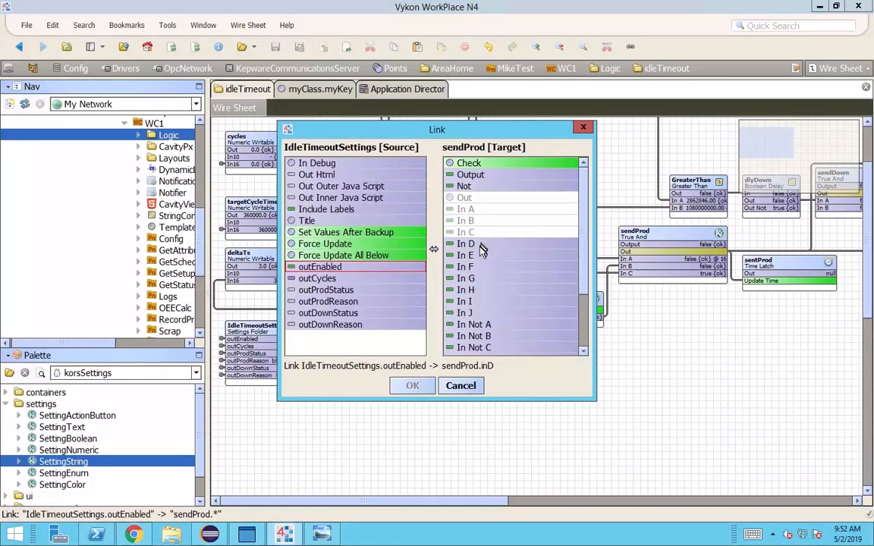
pyautogui.click(413, 385)
pyautogui.moveTo(305, 339); pyautogui.dragTo(788, 201)
# Step: Link outProdStatus, outProdReason, outDownStatus and outDownReason to In String of setProduction, setProdReason, setDown and setDownReason respectively
pyautogui.moveTo(258, 328); pyautogui.dragTo(754, 343)
pyautogui.moveTo(451, 500); pyautogui.dragTo(644, 500)
pyautogui.moveTo(326, 368); pyautogui.dragTo(546, 230)
pyautogui.moveTo(326, 375); pyautogui.dragTo(546, 171)
pyautogui.moveTo(326, 382); pyautogui.dragTo(535, 282)
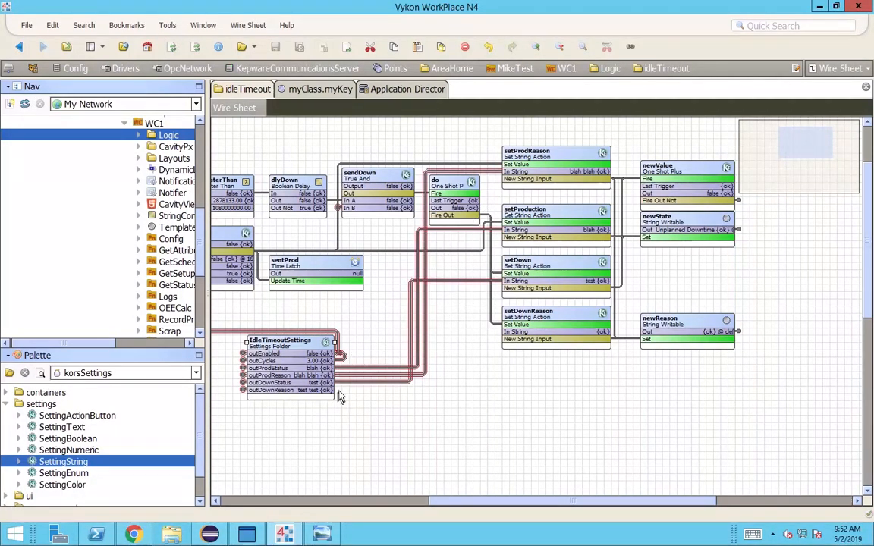
pyautogui.moveTo(328, 389); pyautogui.dragTo(546, 331)
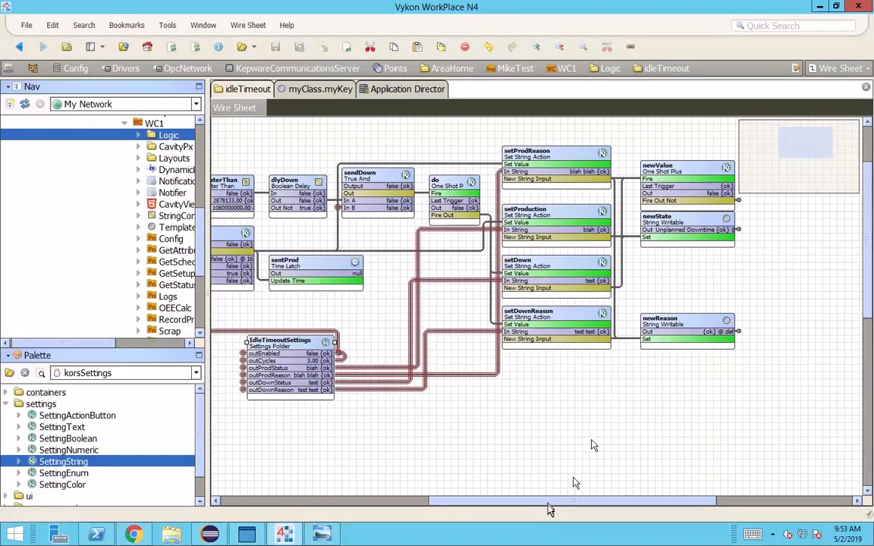
# Step: Move the IdleTimeoutSettings block back below the deltaTs block and deselect it
pyautogui.moveTo(546, 503); pyautogui.dragTo(245, 440)
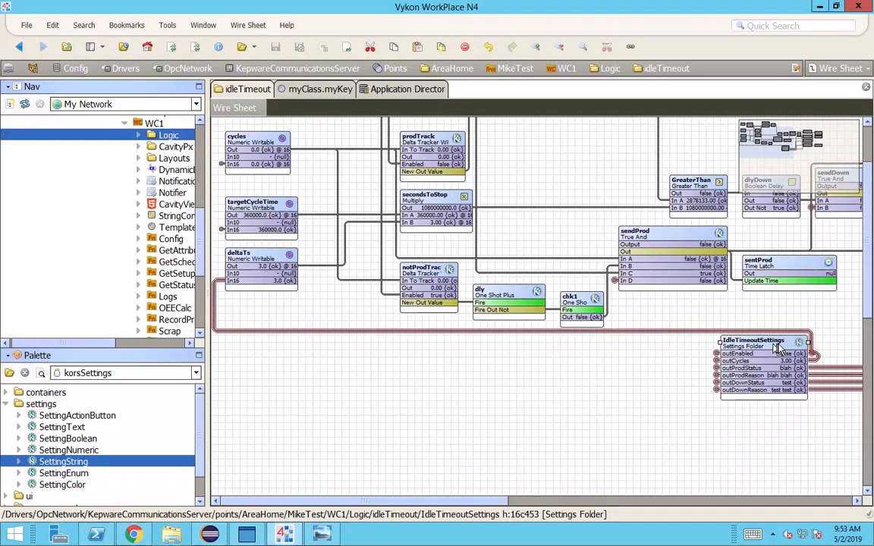
pyautogui.moveTo(657, 370); pyautogui.dragTo(301, 349)
pyautogui.click(385, 382)
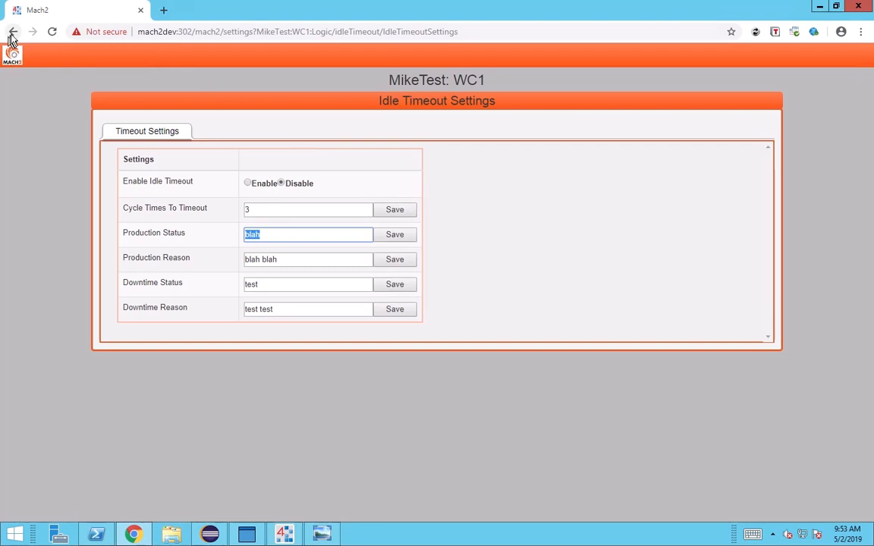
# Step: In Mach2 in Chrome, return to Settings Navigation and open the IdleTimeoutSettings page of MikeTest's WC1
pyautogui.click(13, 31)
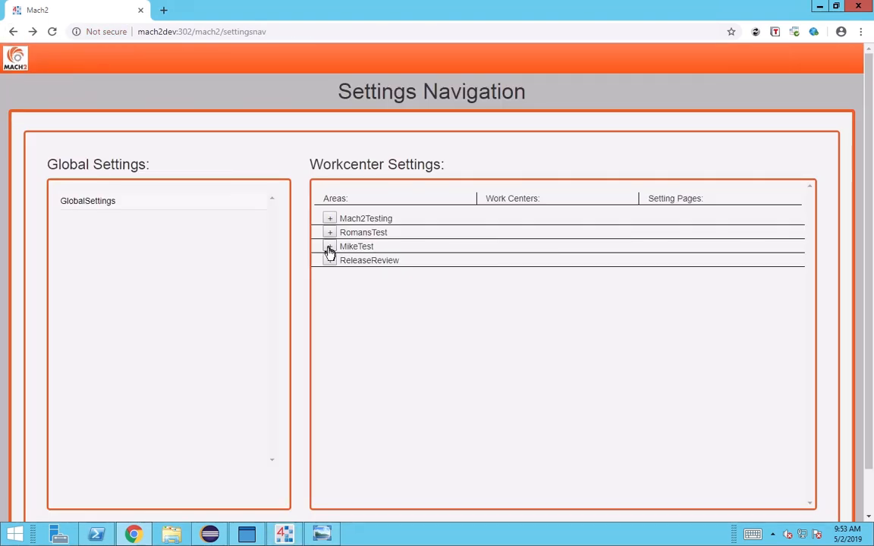
pyautogui.click(330, 247)
pyautogui.click(496, 254)
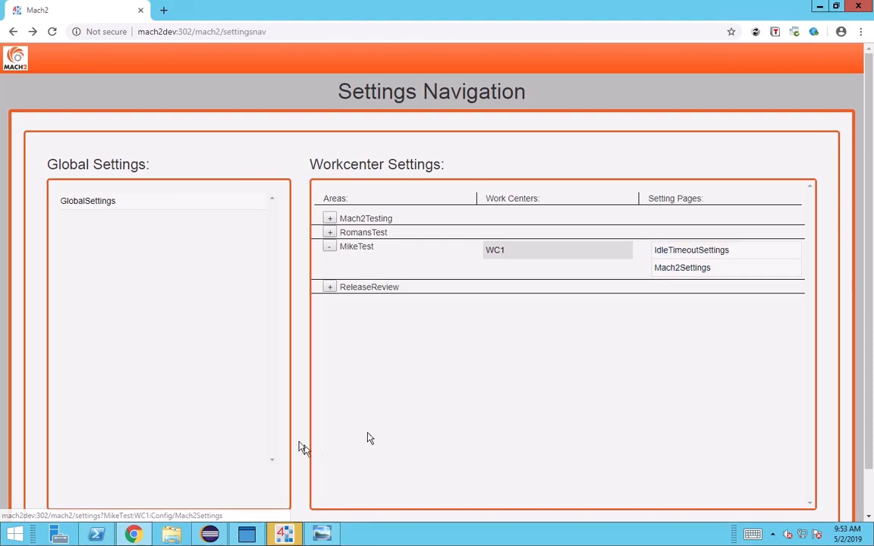
pyautogui.moveTo(282, 536)
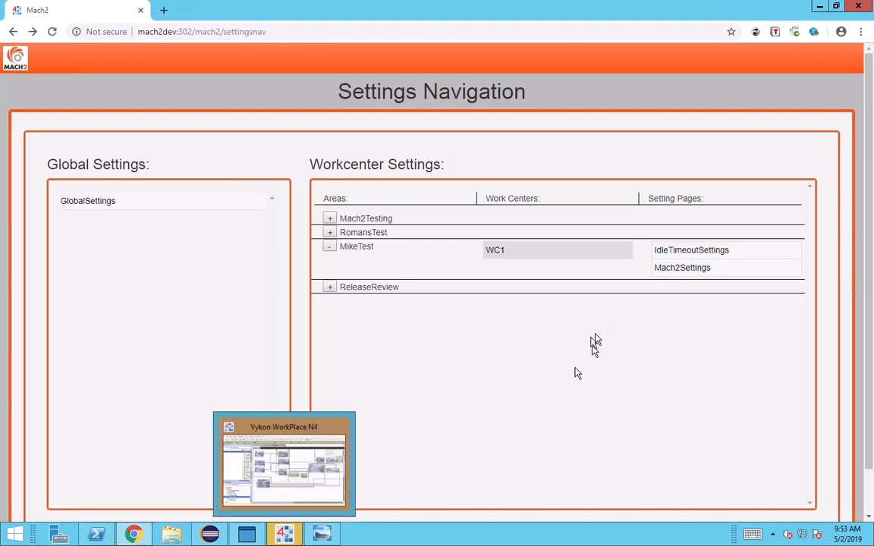
pyautogui.click(698, 251)
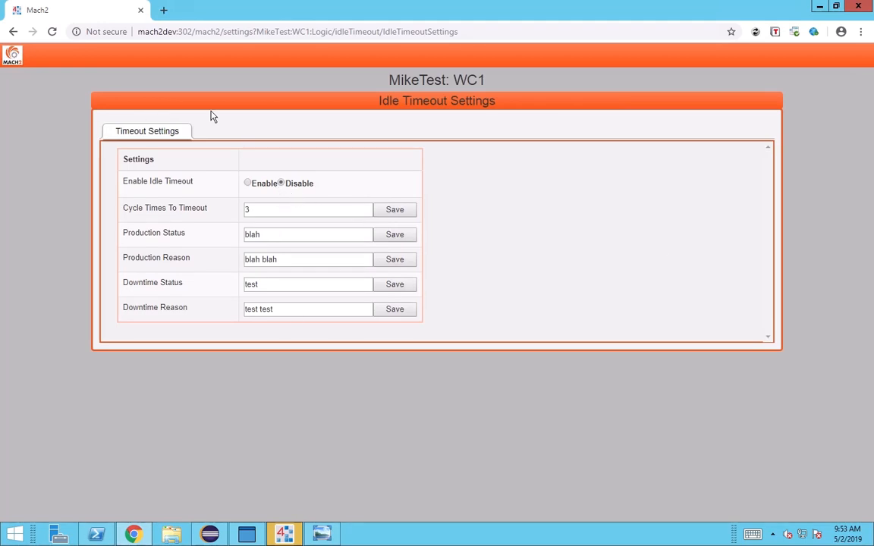
# Step: Switch to Vykon WorkPlace and open WC1's parent Logic wire sheet to examine the idleTimeout folder's connections
pyautogui.moveTo(210, 535)
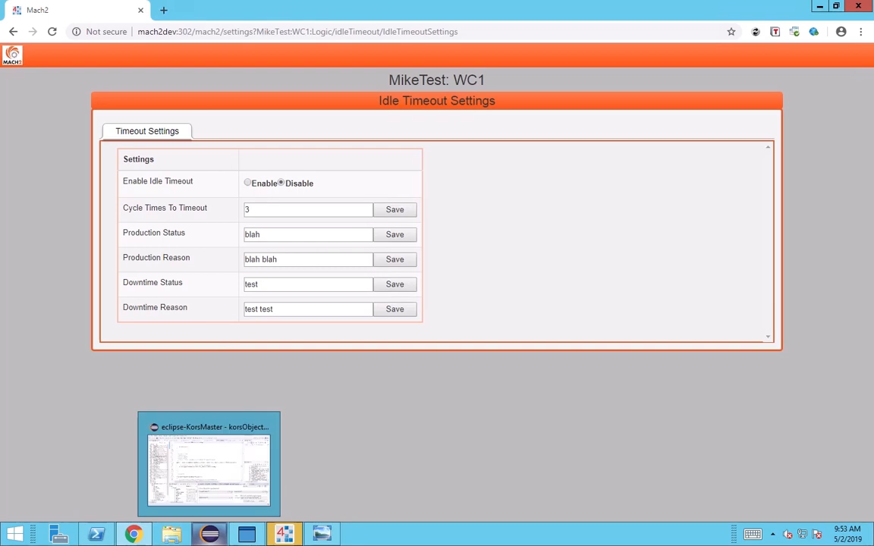
pyautogui.click(289, 536)
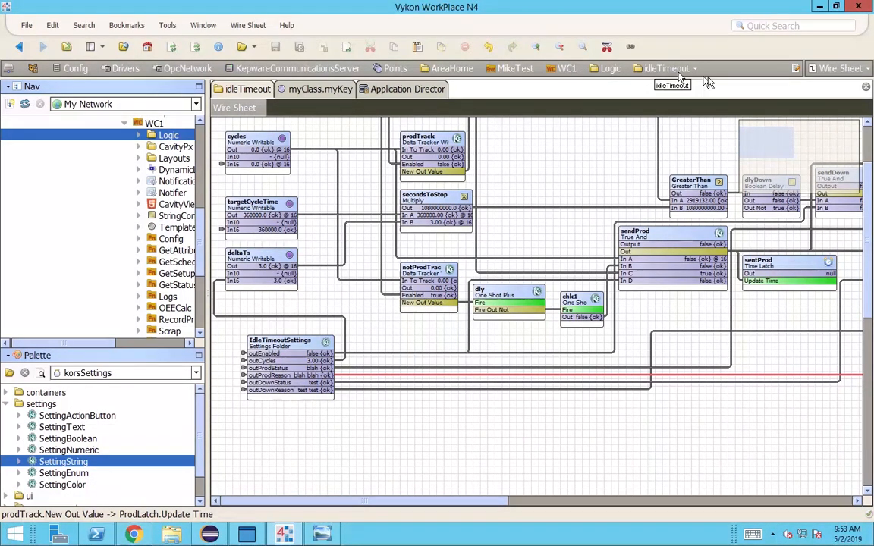
pyautogui.moveTo(751, 133); pyautogui.dragTo(771, 119)
pyautogui.click(605, 70)
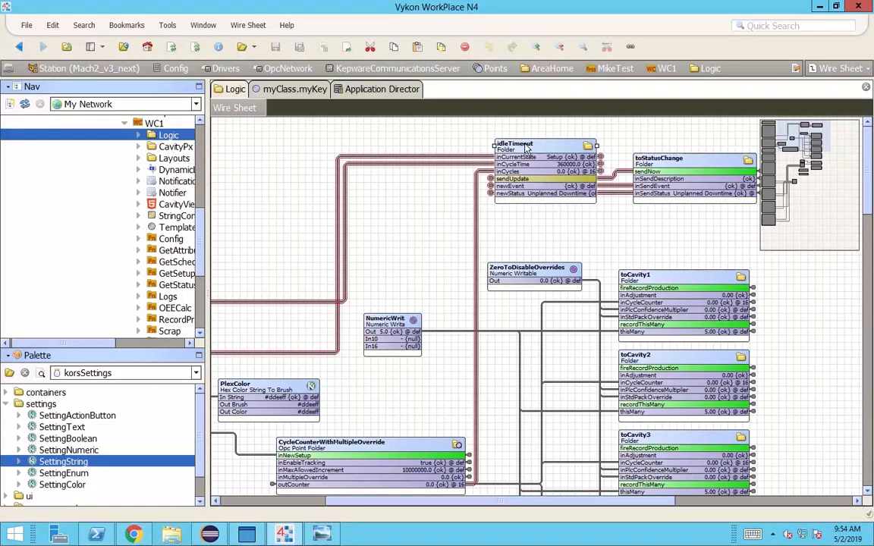
# Step: Examine the work in progress, management and ui folders of the korsSettings palette, including StatusInputUi and ScrapInputUi
pyautogui.scroll(-2, 114, 463)
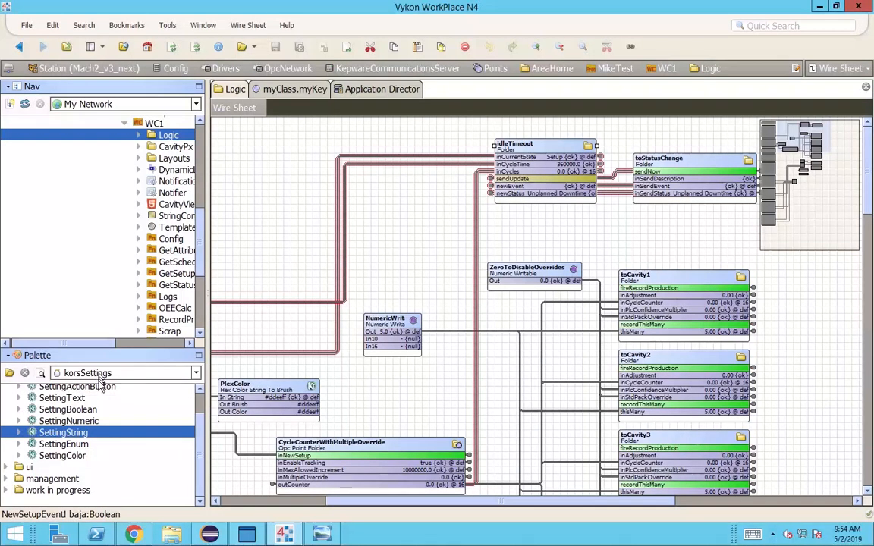
pyautogui.click(8, 492)
pyautogui.click(9, 492)
pyautogui.click(9, 479)
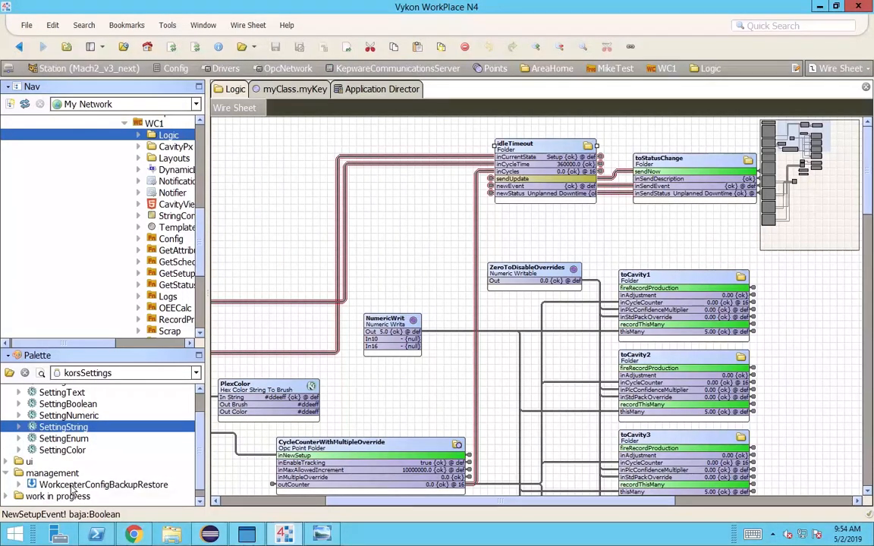
pyautogui.click(9, 474)
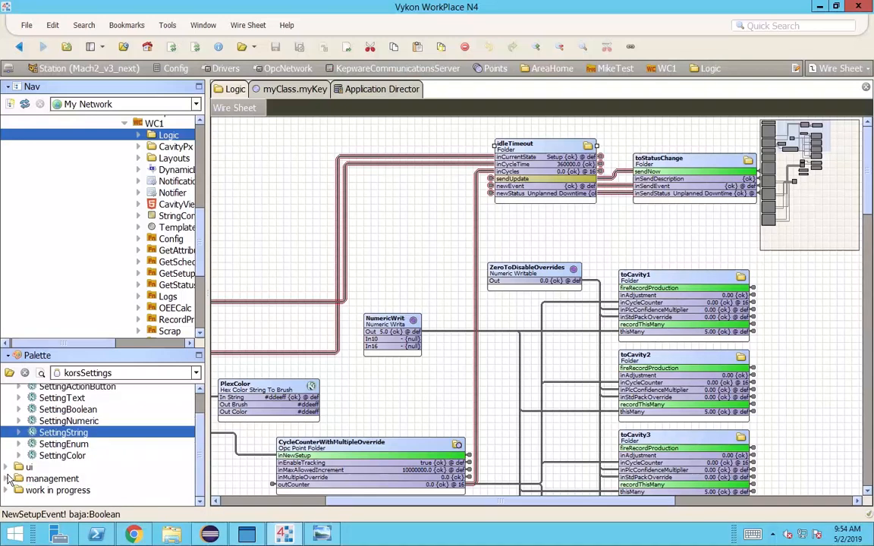
pyautogui.click(8, 467)
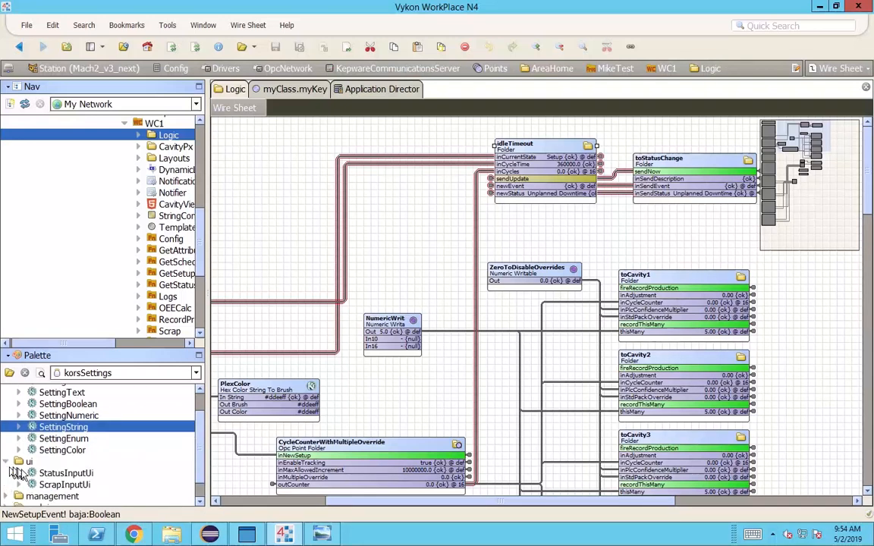
pyautogui.click(58, 473)
pyautogui.click(61, 485)
pyautogui.click(60, 475)
pyautogui.click(50, 485)
pyautogui.click(54, 475)
pyautogui.click(62, 486)
pyautogui.click(63, 475)
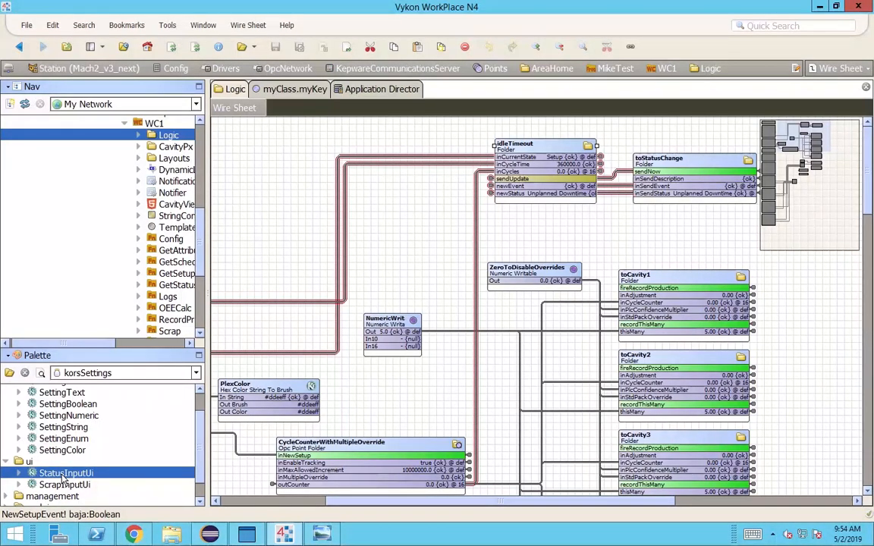
# Step: Switch to Mach2 in Chrome, review the Scrap and Status configuration in WC1's Mach2Settings, and return to Vykon WorkPlace
pyautogui.click(135, 535)
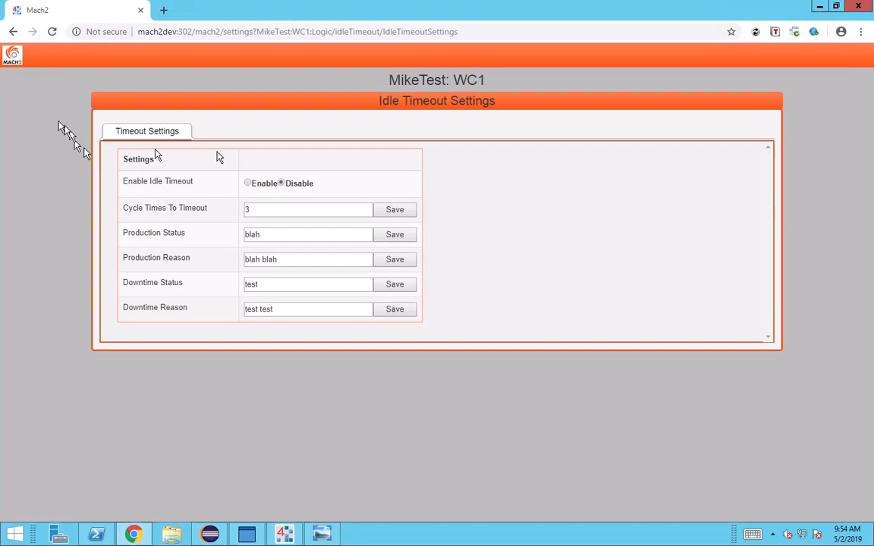
pyautogui.click(14, 33)
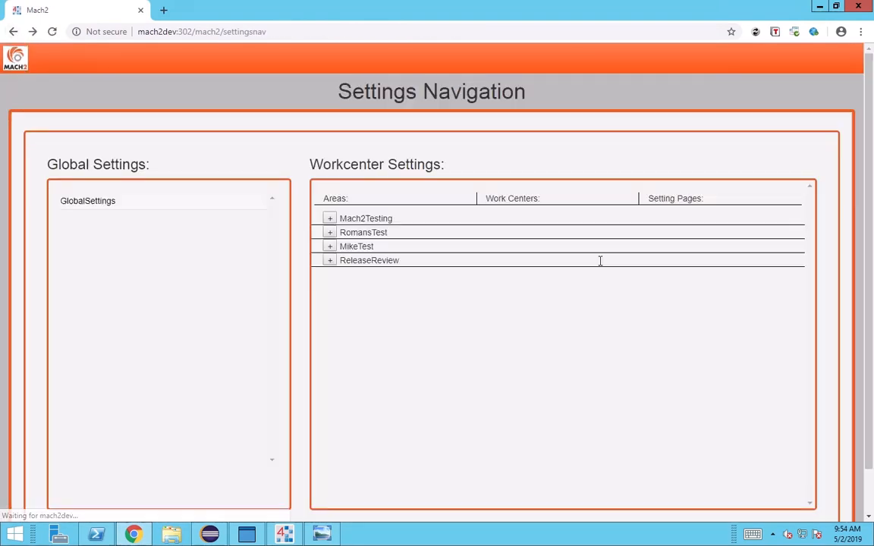
pyautogui.click(330, 247)
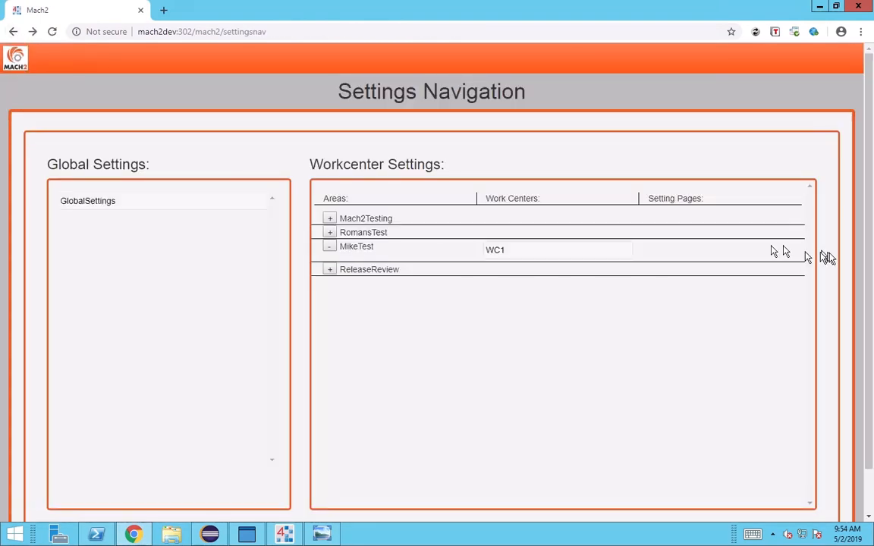
pyautogui.click(580, 245)
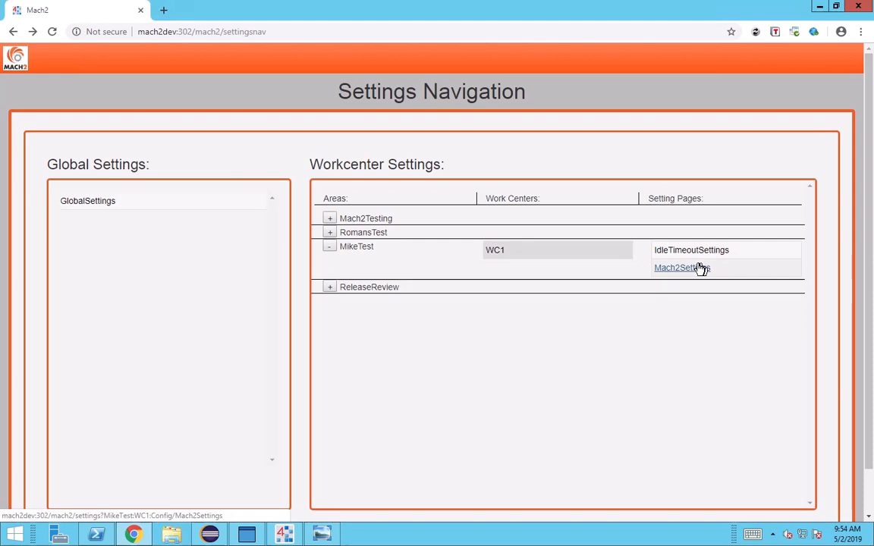
pyautogui.click(706, 267)
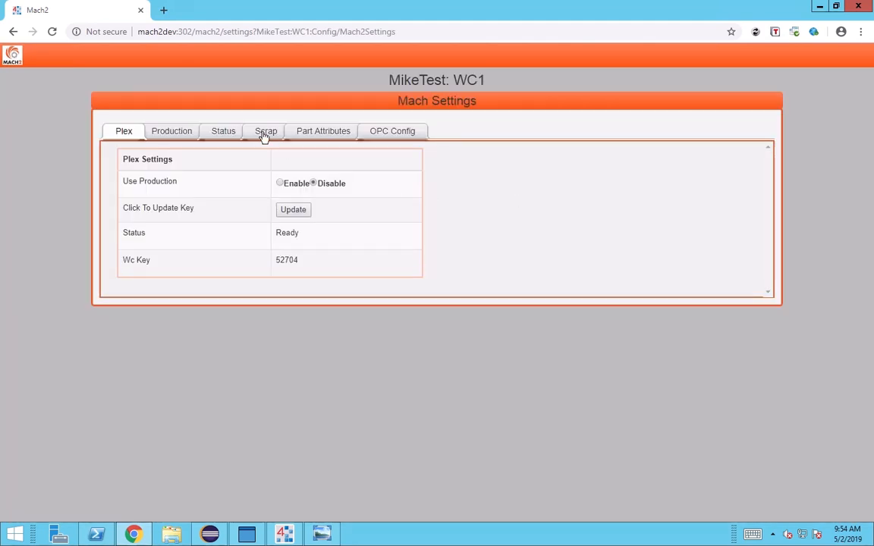
pyautogui.click(264, 134)
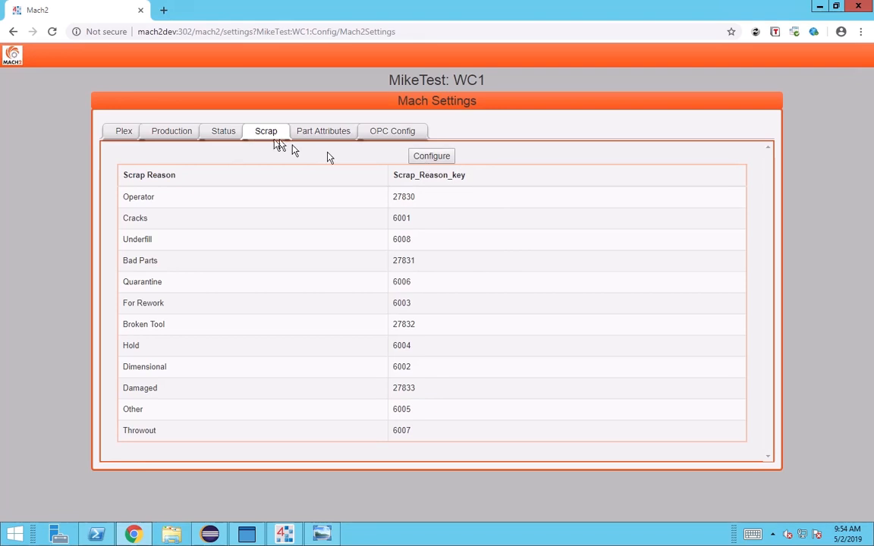
pyautogui.click(223, 133)
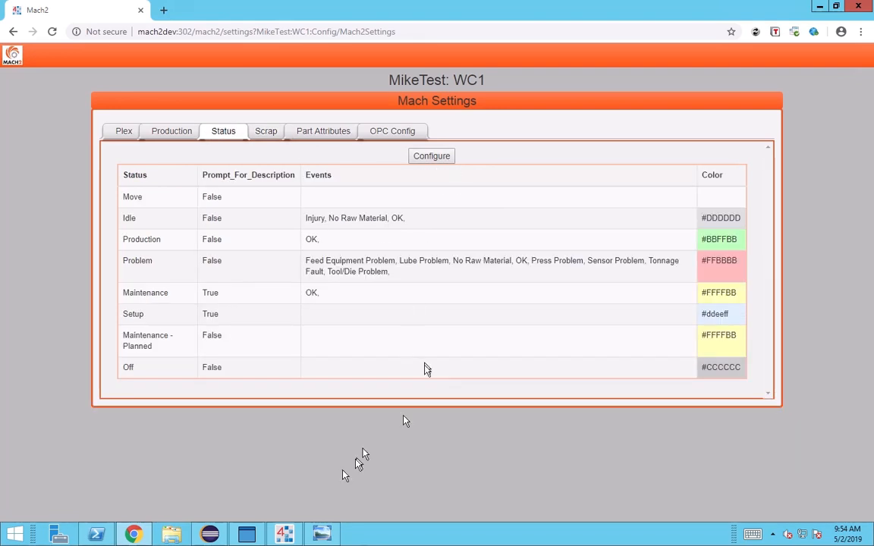
pyautogui.hotkey('alt', 'Tab')
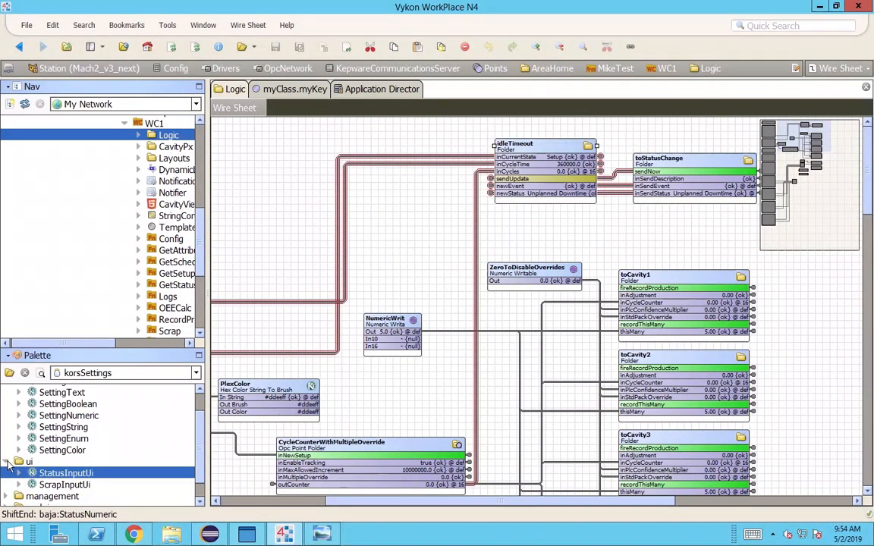
# Step: Examine the containers and settings folders of the korsSettings palette, including SettingBoolean, SettingNumeric, SettingString, SettingEnum and SettingColor
pyautogui.click(8, 461)
pyautogui.scroll(2, 23, 440)
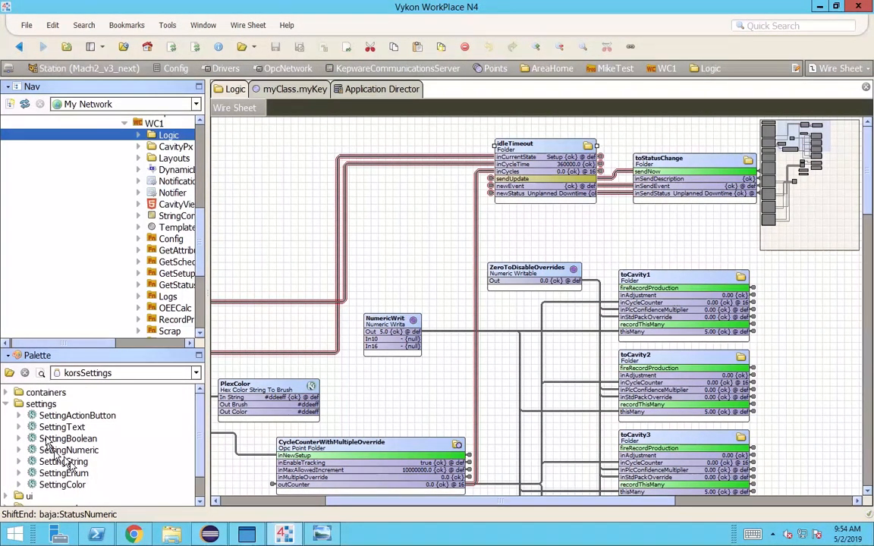
pyautogui.click(8, 392)
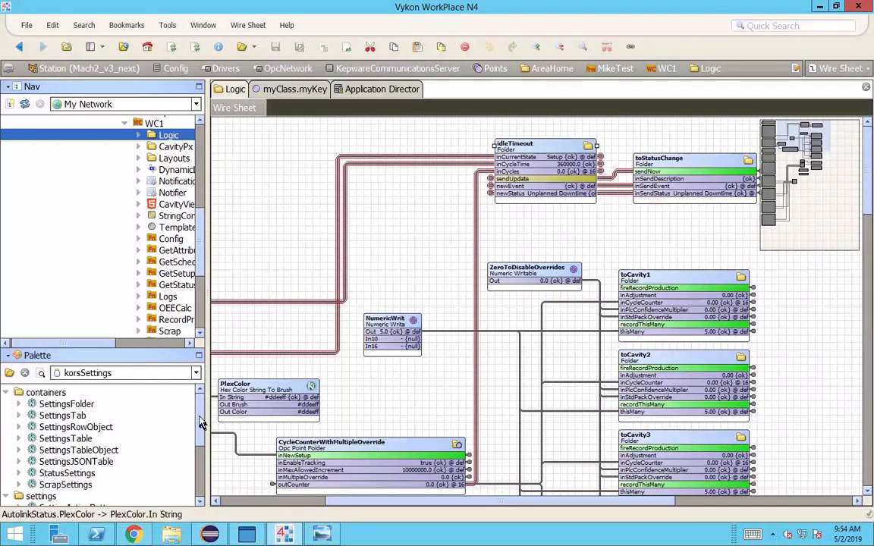
pyautogui.scroll(-4, 201, 423)
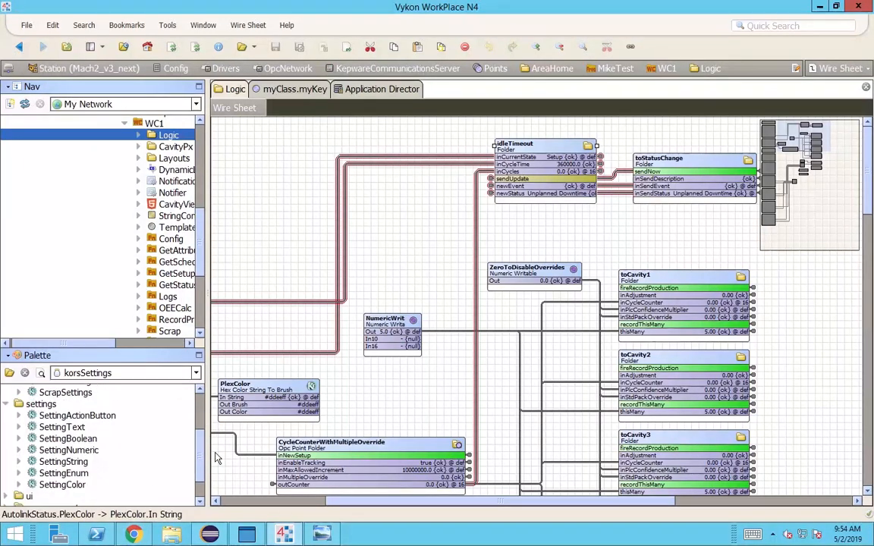
pyautogui.click(82, 439)
pyautogui.click(82, 451)
pyautogui.click(80, 462)
pyautogui.click(74, 474)
pyautogui.click(72, 486)
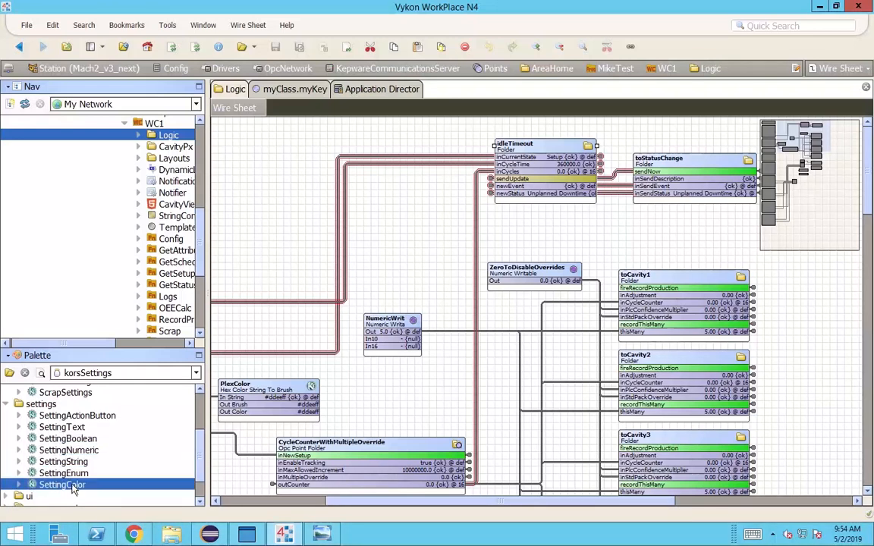
pyautogui.click(83, 439)
pyautogui.click(77, 450)
pyautogui.click(72, 462)
pyautogui.click(71, 473)
pyautogui.click(72, 485)
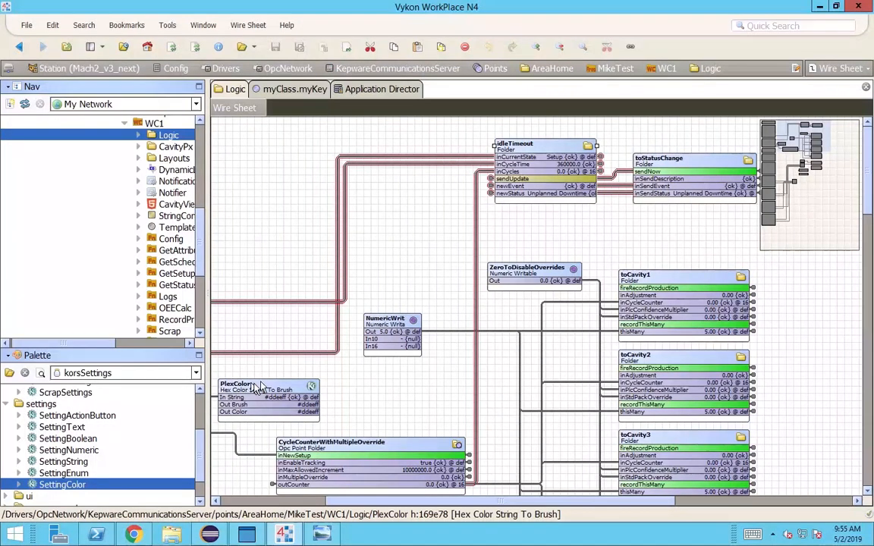
# Step: Open the SettingsTab within idleTimeout's IdleTimeoutSettings and add two more SettingsTable components from the palette below the existing one
pyautogui.doubleClick(579, 170)
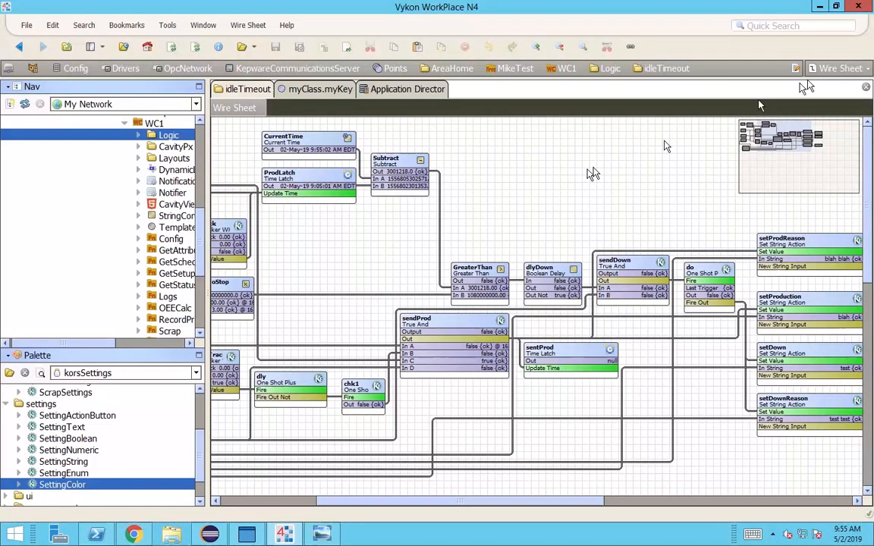
pyautogui.moveTo(778, 134); pyautogui.dragTo(700, 116)
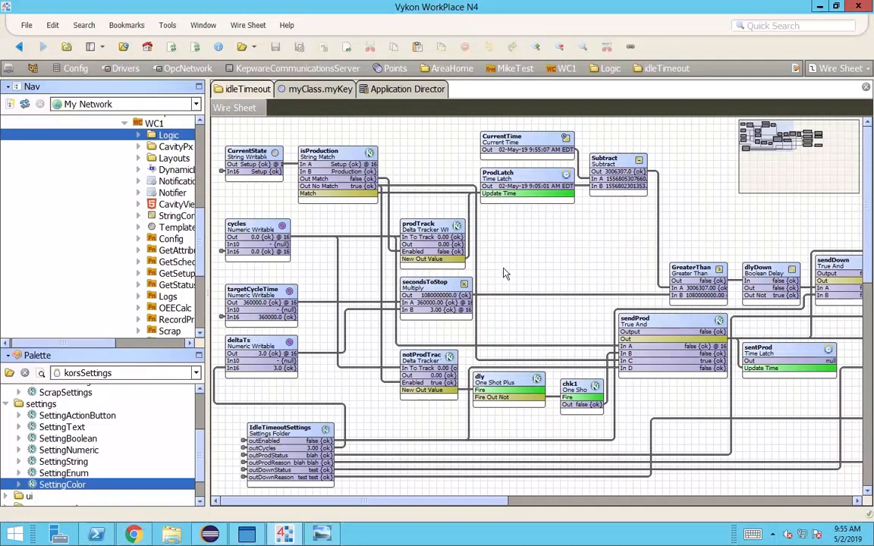
pyautogui.doubleClick(299, 438)
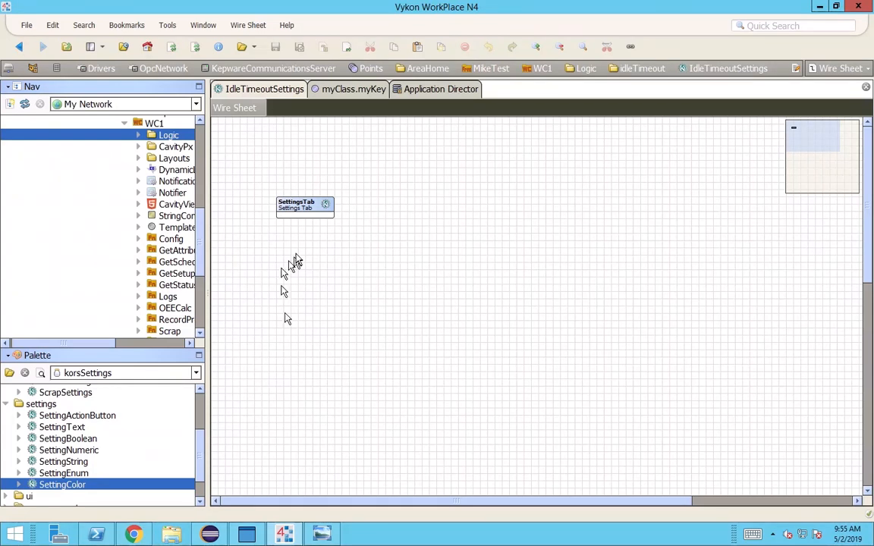
pyautogui.moveTo(203, 458); pyautogui.dragTo(200, 427)
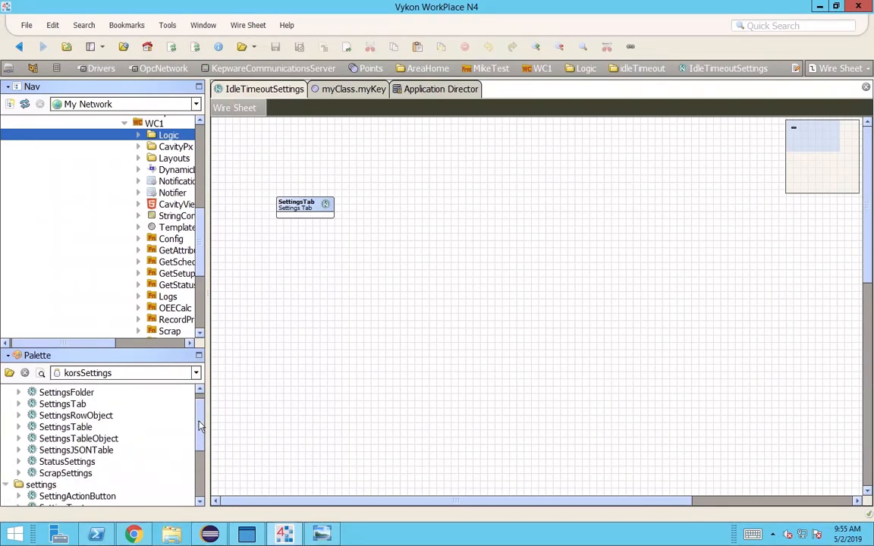
pyautogui.doubleClick(298, 212)
pyautogui.moveTo(319, 175); pyautogui.dragTo(348, 176)
pyautogui.moveTo(72, 427); pyautogui.dragTo(334, 255)
pyautogui.press('Return')
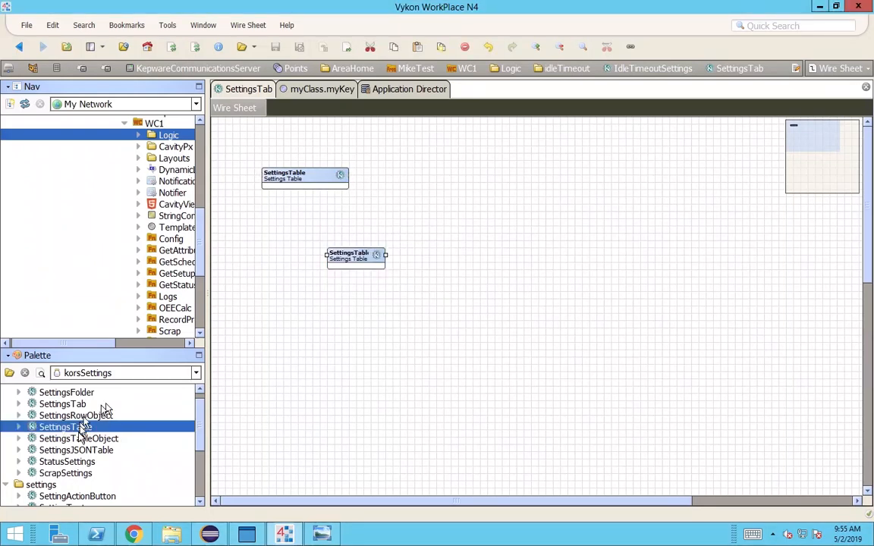
pyautogui.moveTo(65, 427); pyautogui.dragTo(344, 362)
pyautogui.click(464, 280)
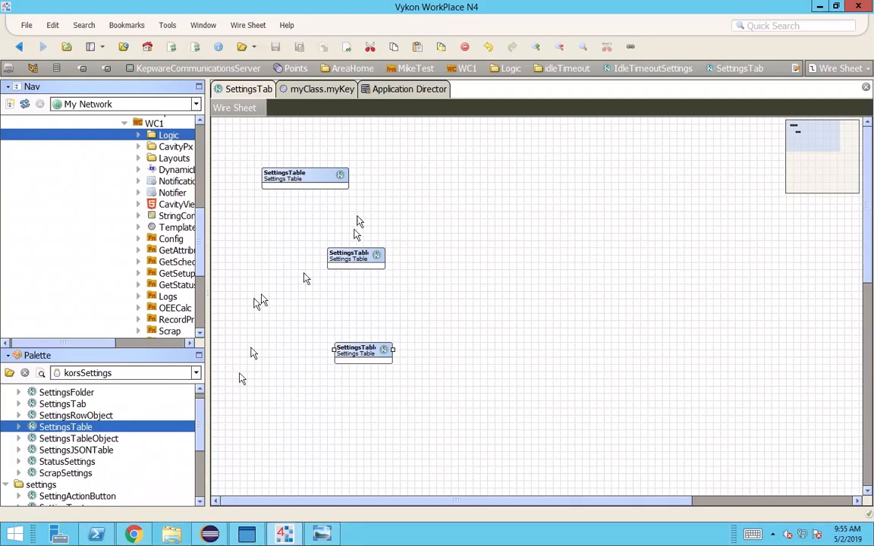
# Step: Switch to Mach2 in Chrome, return to Settings Navigation and open the IdleTimeoutSettings page of MikeTest's WC1
pyautogui.click(136, 537)
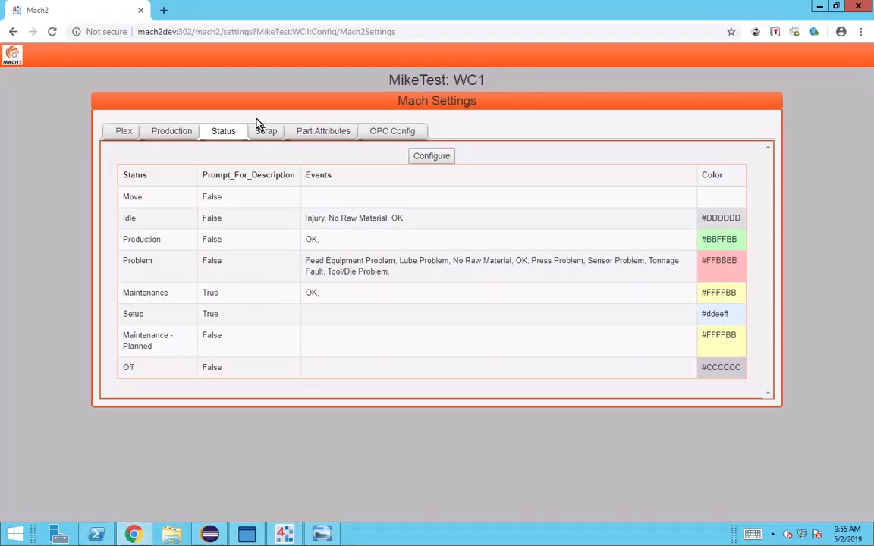
pyautogui.click(13, 31)
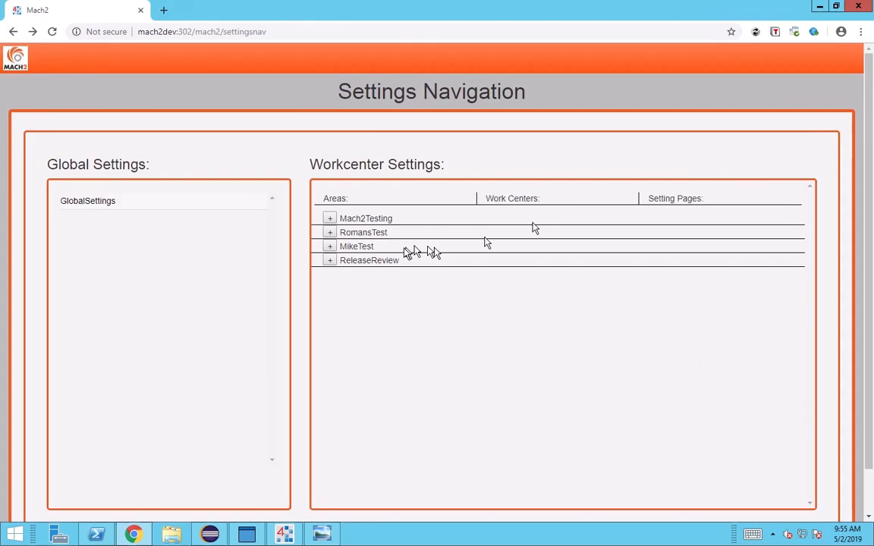
pyautogui.click(330, 249)
pyautogui.click(562, 249)
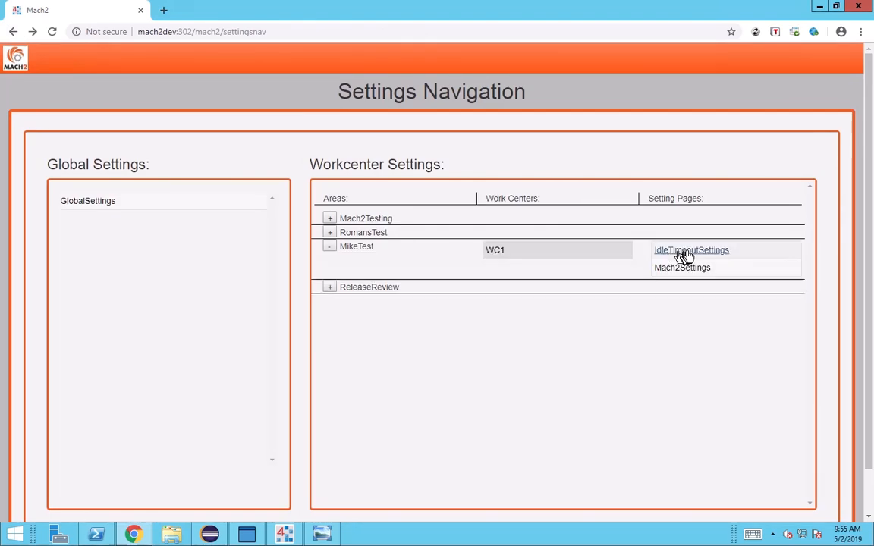
pyautogui.click(671, 250)
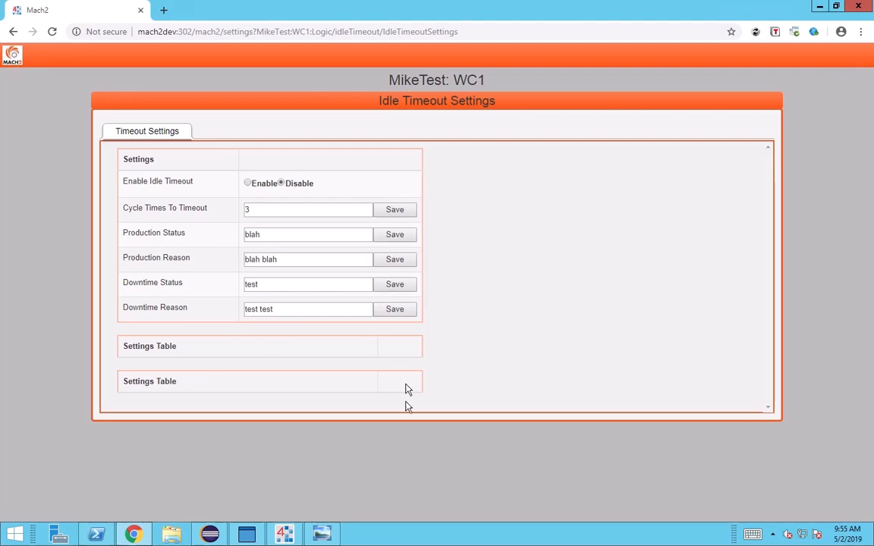
# Step: In Vykon WorkPlace, place the second SettingsTable beside the first and the third beneath the first, and check the page in Chrome
pyautogui.click(285, 535)
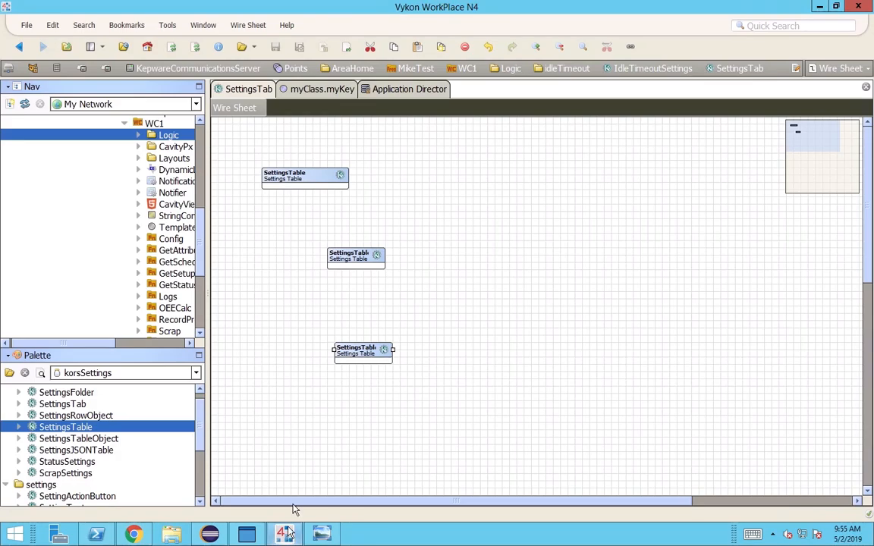
pyautogui.moveTo(356, 259); pyautogui.dragTo(403, 179)
pyautogui.moveTo(371, 350); pyautogui.dragTo(348, 214)
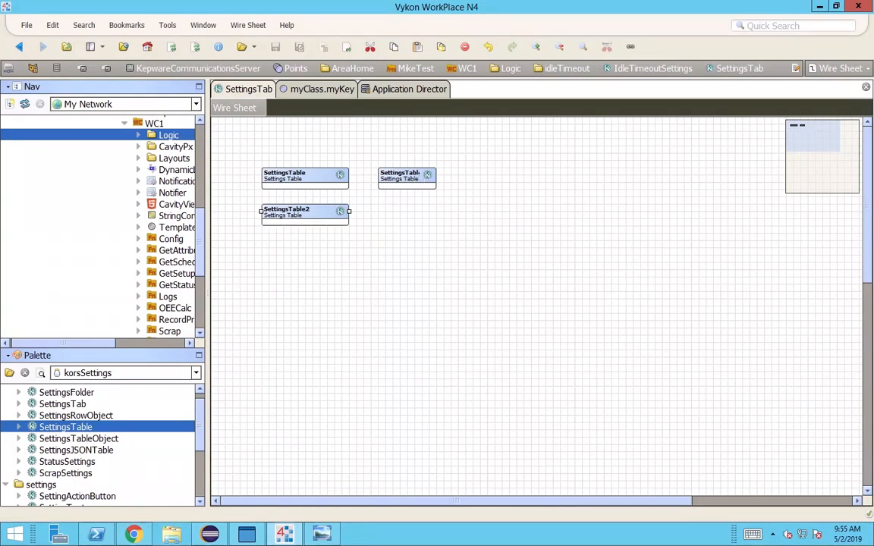
pyautogui.click(134, 536)
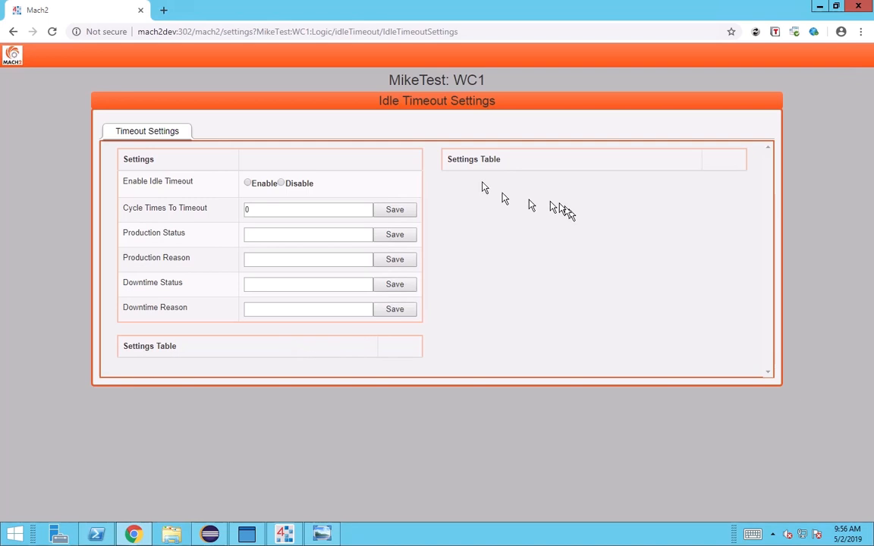
# Step: In Vykon WorkPlace, move SettingsTable2 beneath the SettingsTable in the second column and switch back to the page in Chrome
pyautogui.click(285, 534)
pyautogui.moveTo(279, 220); pyautogui.dragTo(391, 208)
pyautogui.click(133, 534)
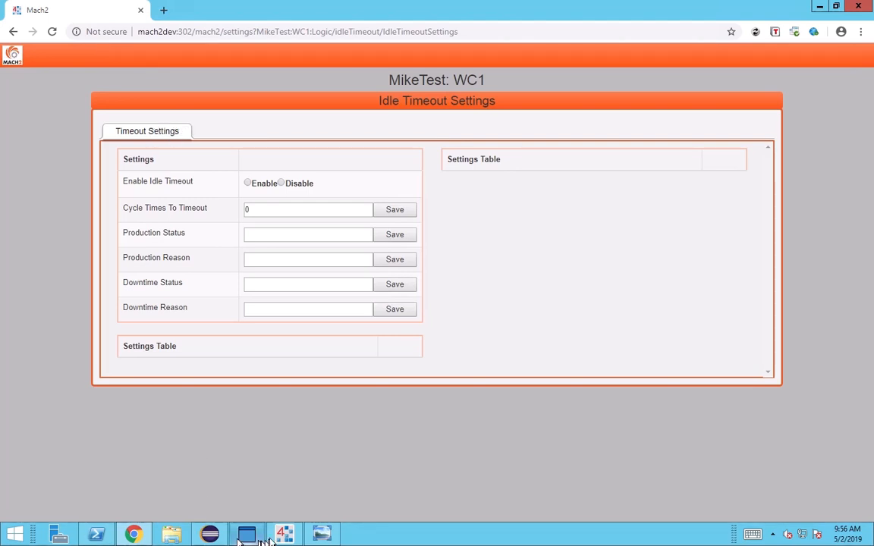
# Step: In Vykon WorkPlace, add two SettingsTab components to the IdleTimeoutSettings wire sheet beside the existing tab, and check the page in Chrome
pyautogui.click(210, 535)
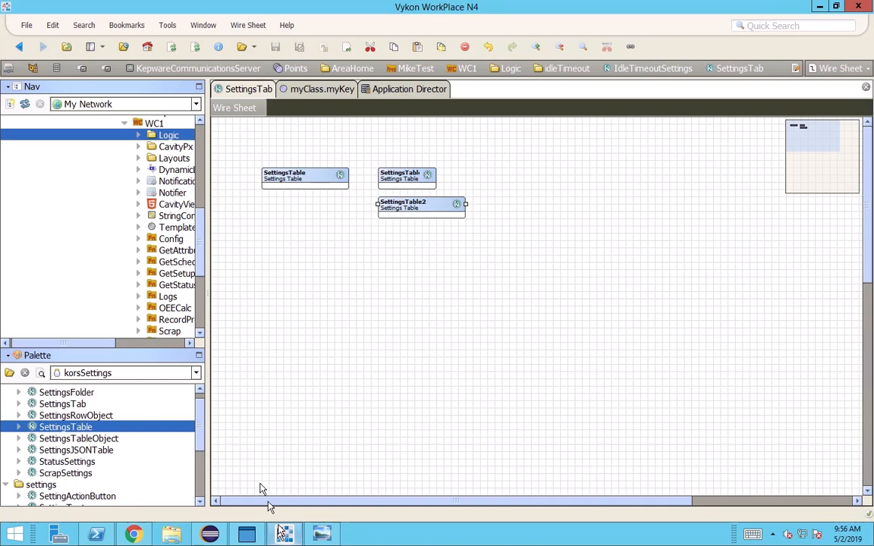
pyautogui.click(667, 70)
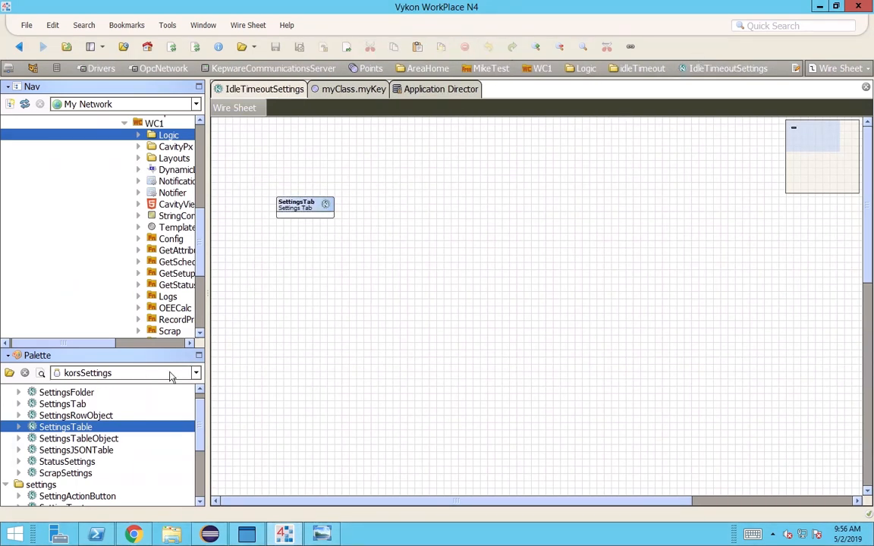
pyautogui.moveTo(76, 405); pyautogui.dragTo(413, 209)
pyautogui.click(425, 283)
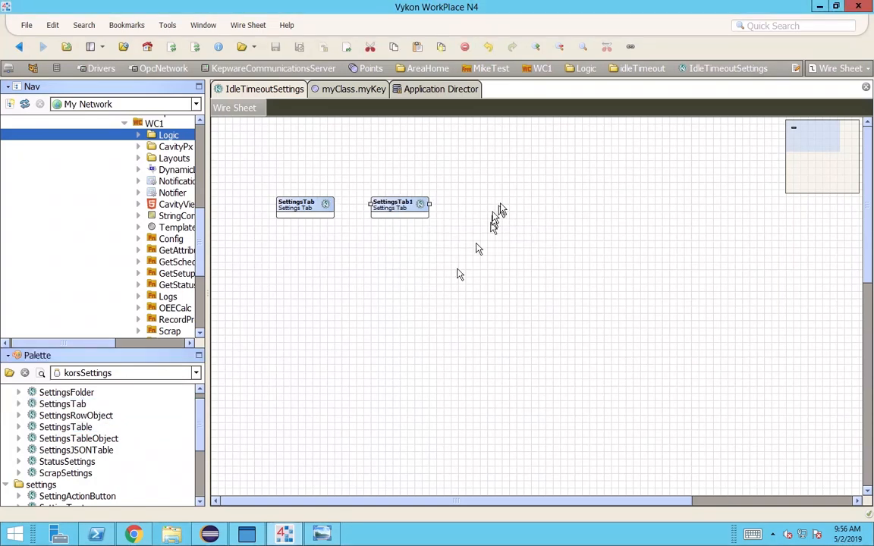
pyautogui.moveTo(74, 404); pyautogui.dragTo(474, 207)
pyautogui.click(411, 280)
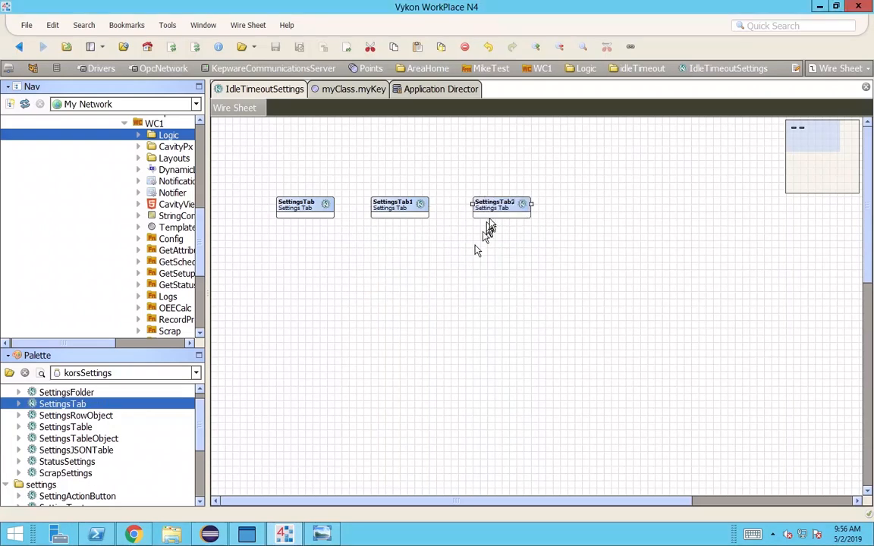
pyautogui.click(133, 534)
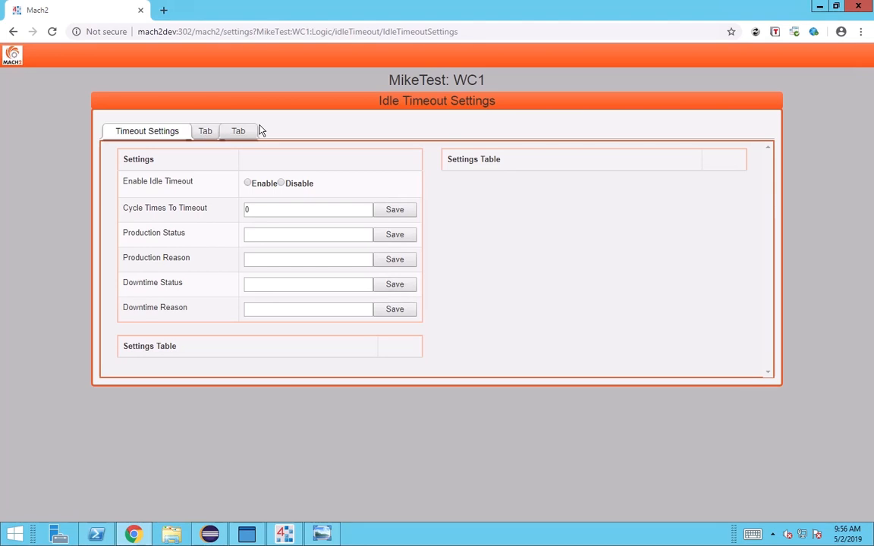
# Step: In Vykon WorkPlace, set SettingsTab1's title to "Tab 2" in its AX Property Sheet, save it, and check the page in Chrome
pyautogui.click(283, 534)
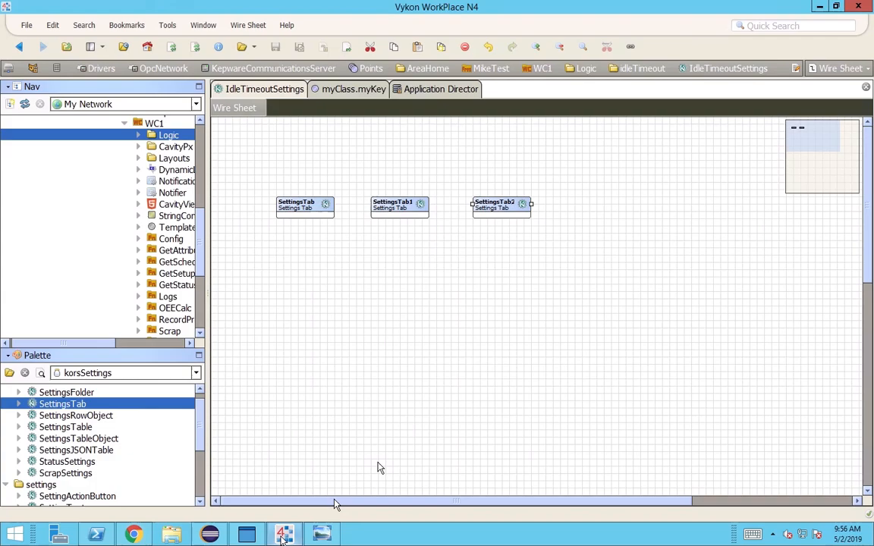
pyautogui.rightClick(393, 213)
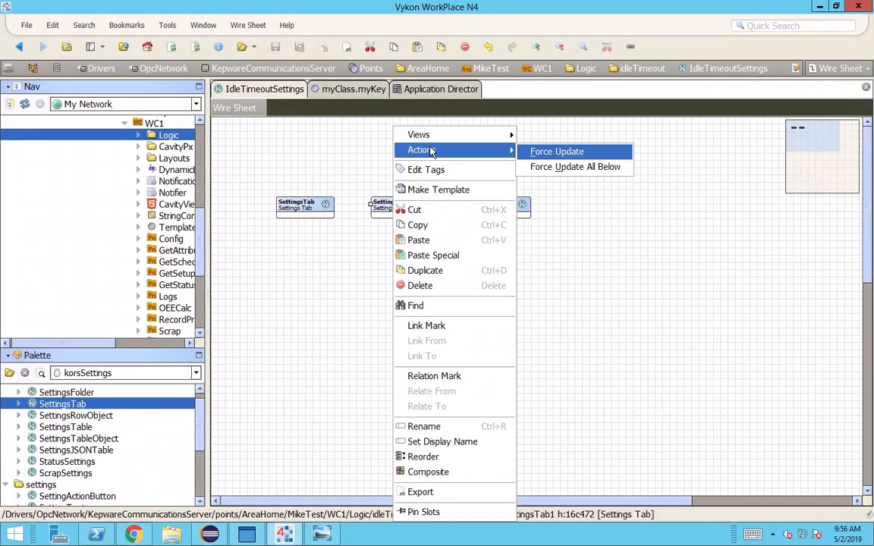
pyautogui.moveTo(440, 137)
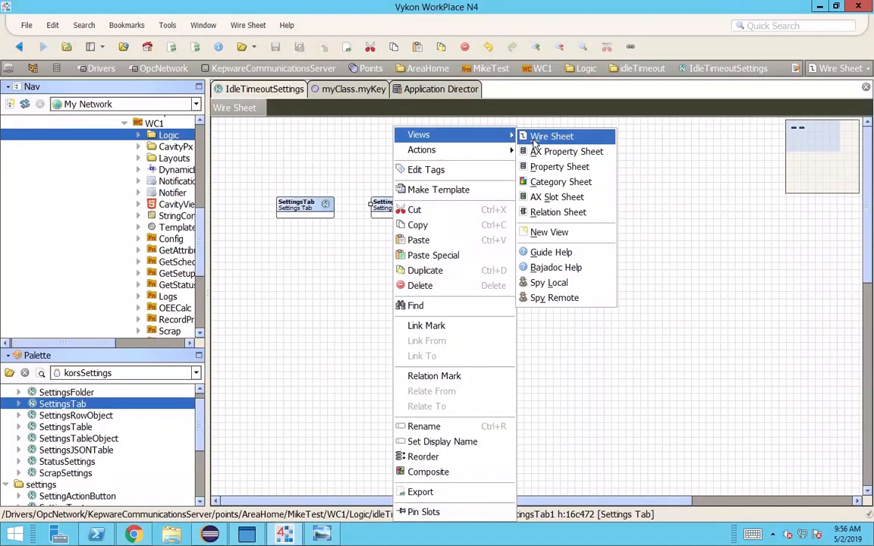
pyautogui.click(538, 151)
pyautogui.doubleClick(380, 190)
pyautogui.write('T')
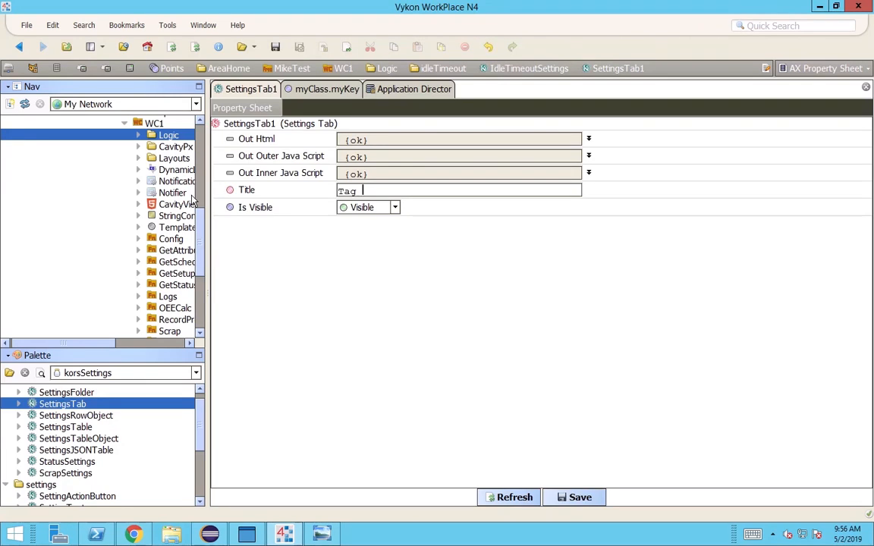
pyautogui.write('ab 2')
pyautogui.hotkey('ctrl', 's')
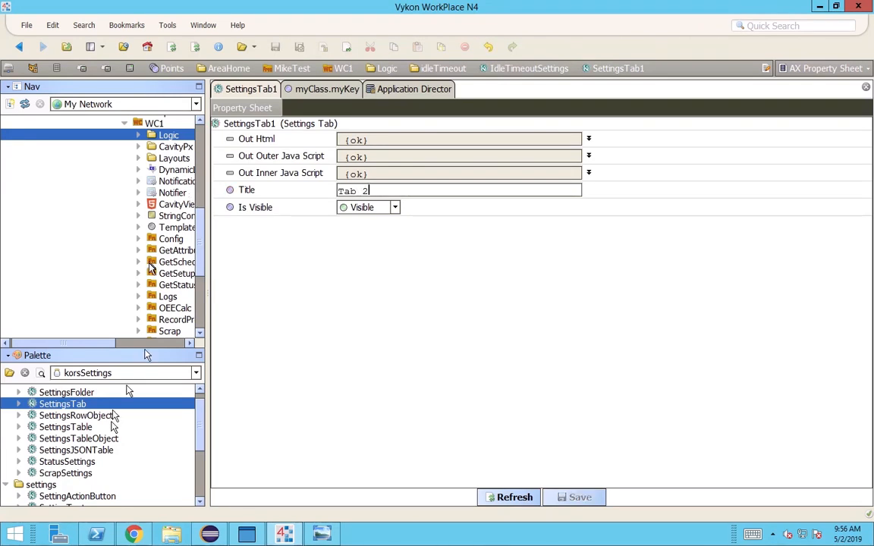
pyautogui.click(130, 536)
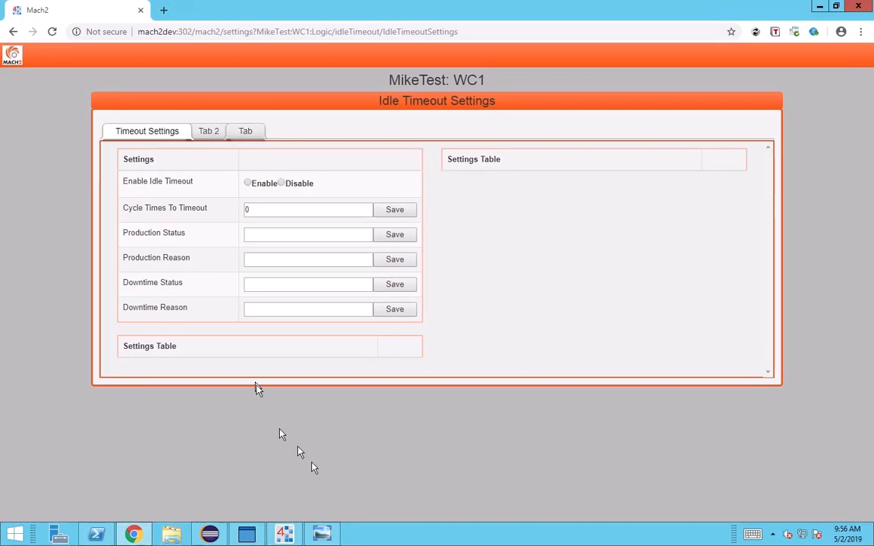
# Step: In Vykon WorkPlace, move SettingsTab1 past SettingsTab2 on the IdleTimeoutSettings wire sheet and check the tab order in Chrome
pyautogui.click(284, 535)
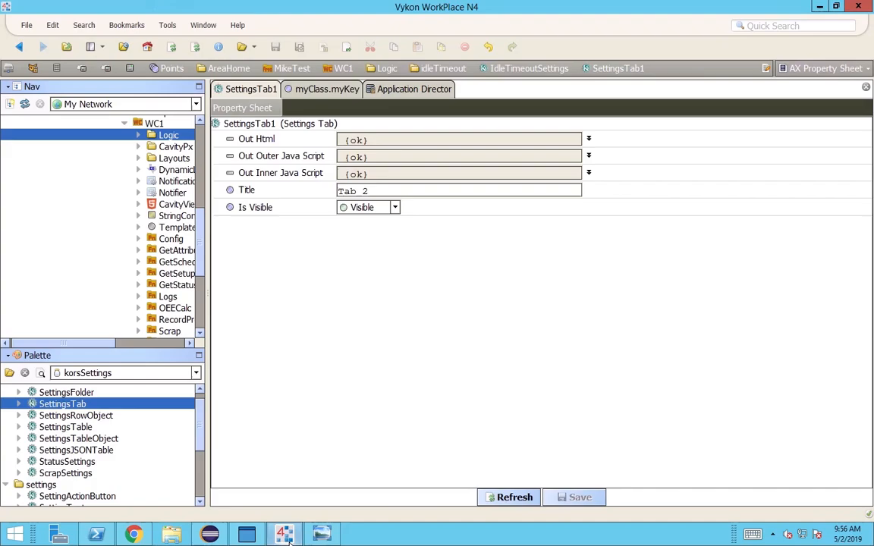
pyautogui.click(537, 67)
pyautogui.moveTo(397, 205); pyautogui.dragTo(582, 211)
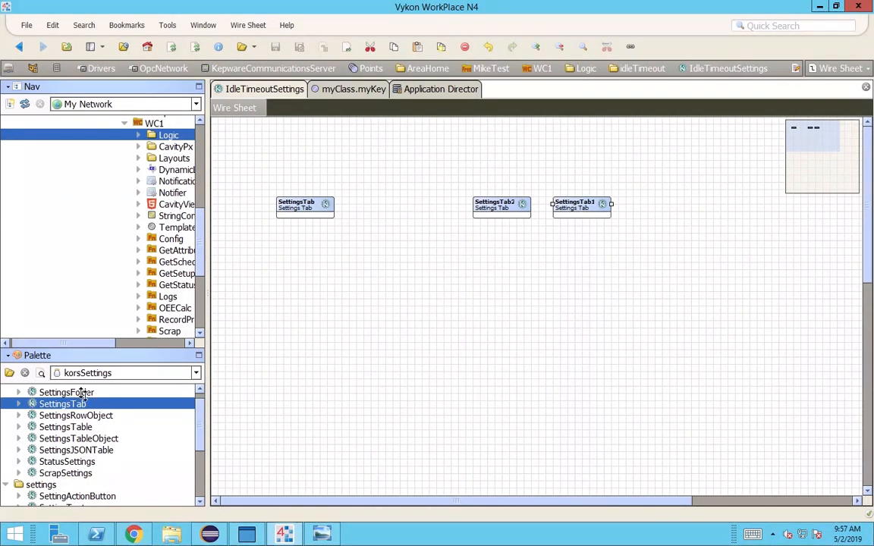
pyautogui.click(133, 535)
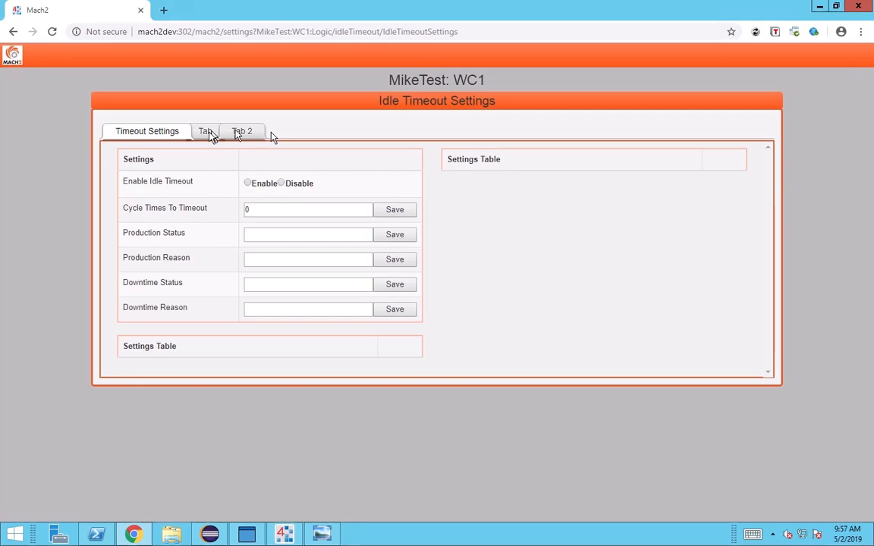
# Step: Examine the Timeout Settings, Tab and Tab 2 pages, and bring up the title slide in Windows Photo Viewer by way of Vykon WorkPlace
pyautogui.click(206, 132)
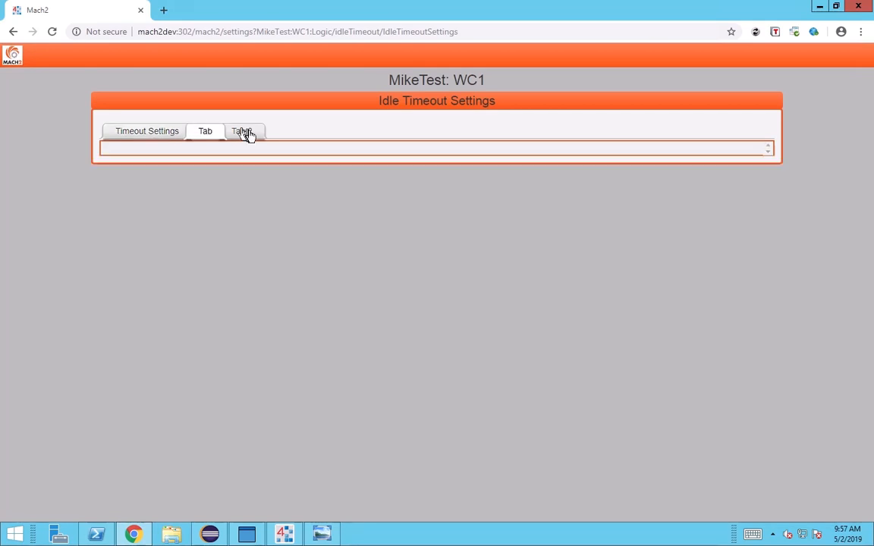
pyautogui.click(181, 132)
pyautogui.click(240, 134)
pyautogui.click(205, 132)
pyautogui.click(146, 134)
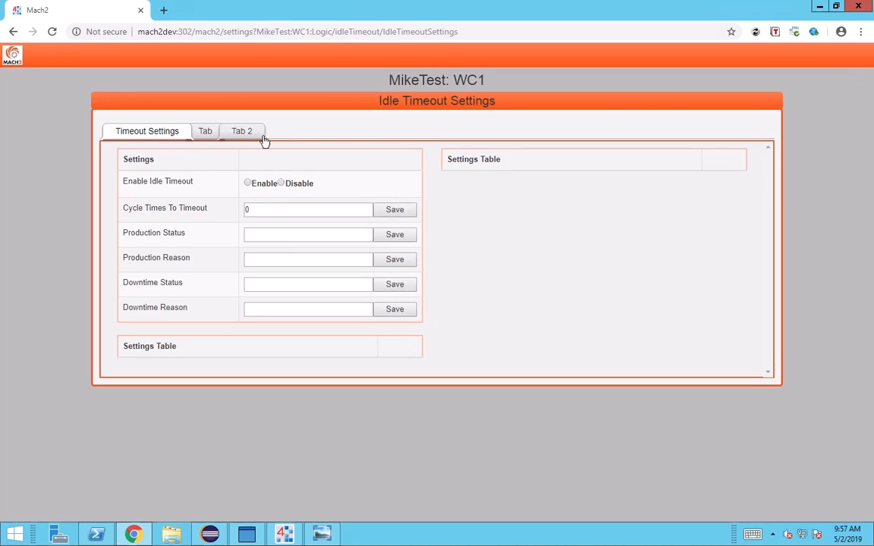
pyautogui.click(239, 135)
pyautogui.click(209, 134)
pyautogui.click(166, 133)
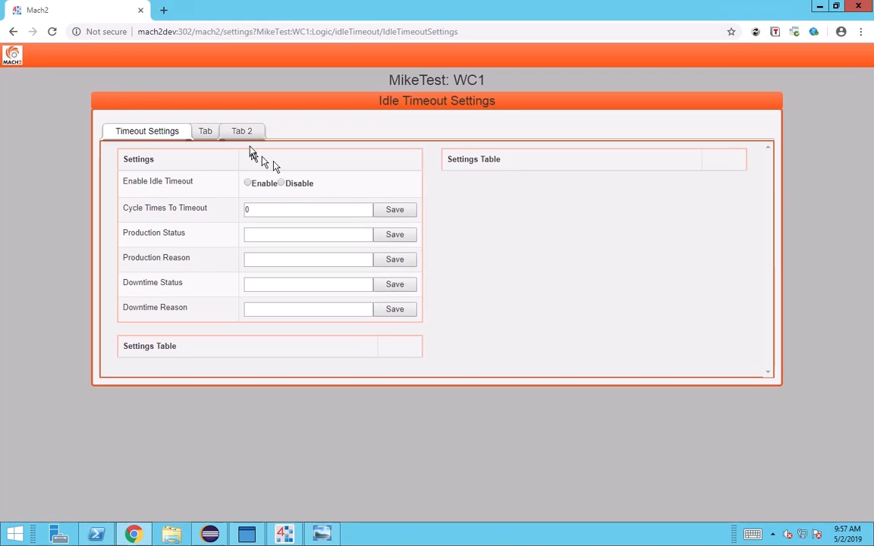
pyautogui.click(209, 131)
pyautogui.click(239, 134)
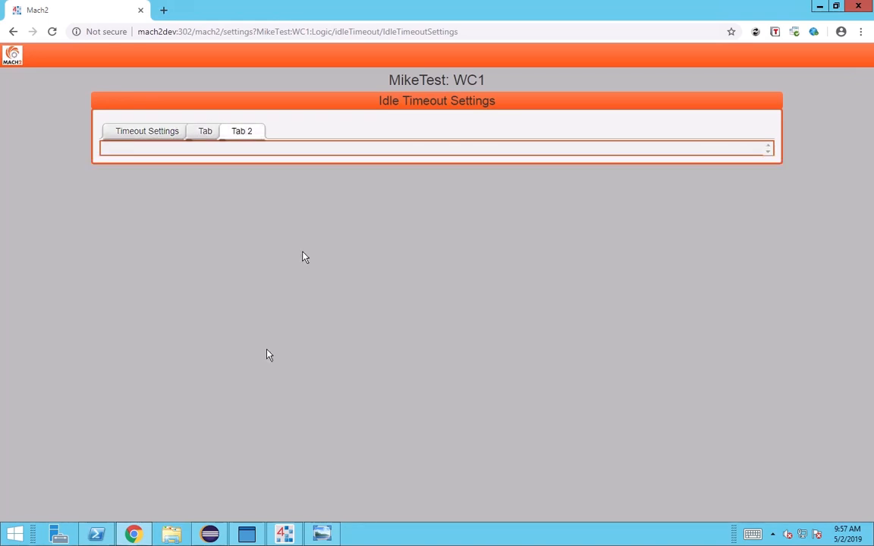
pyautogui.click(284, 534)
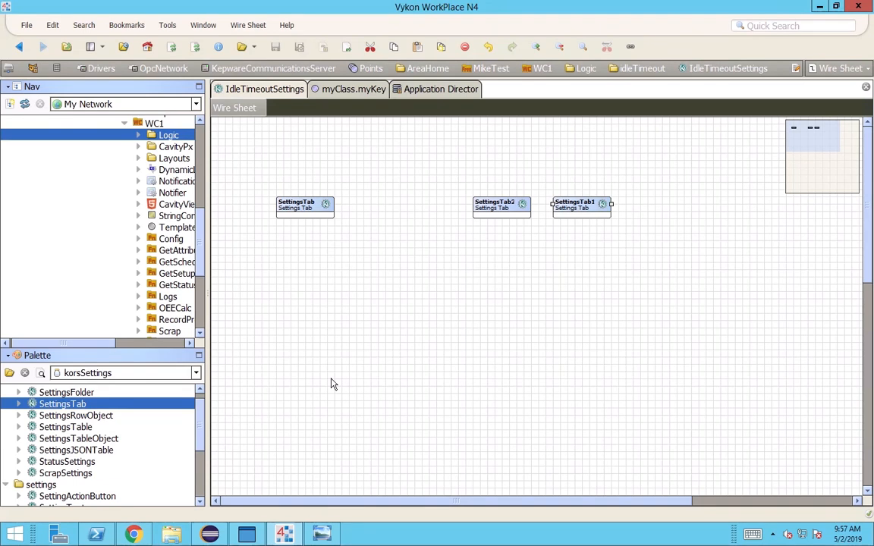
pyautogui.click(320, 534)
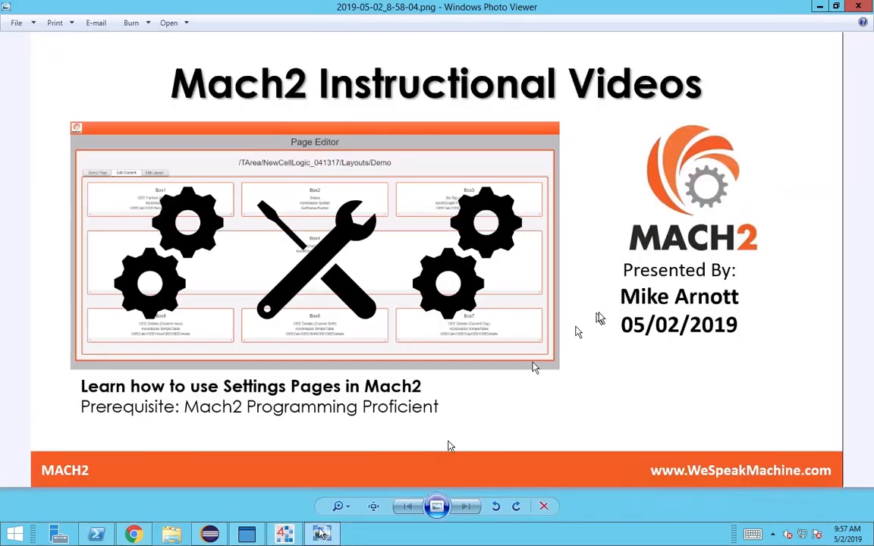